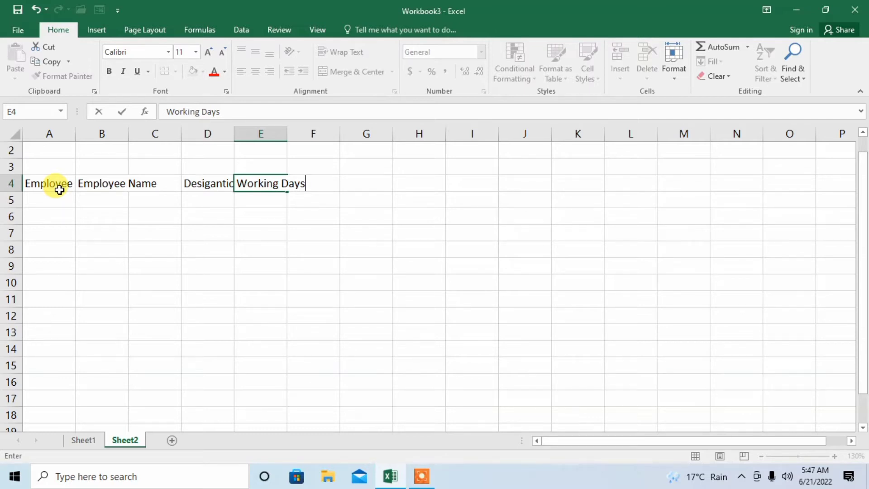
# Autofit the widths of columns A and B to their Employee No and Employee Name headings
pyautogui.click(94, 186)
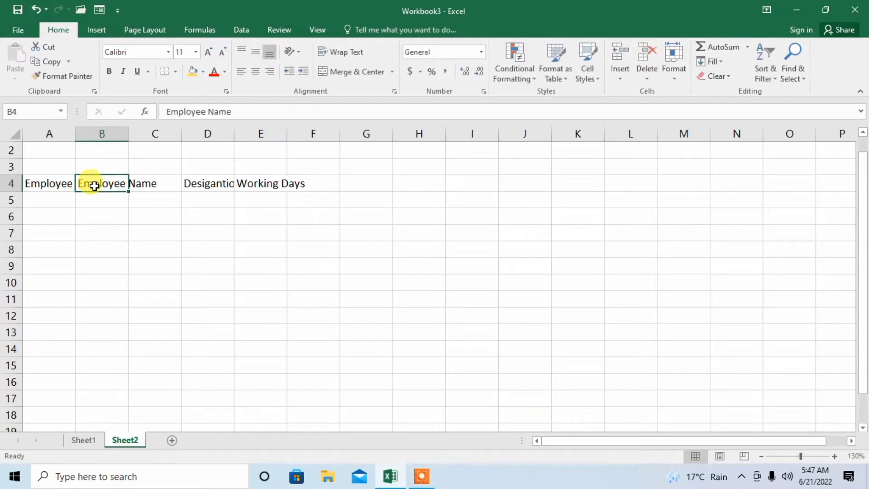
pyautogui.click(163, 187)
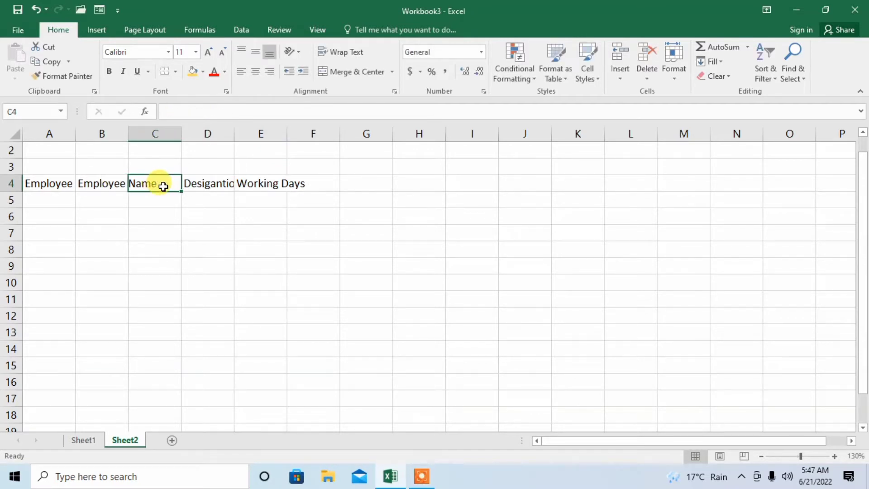
pyautogui.click(199, 186)
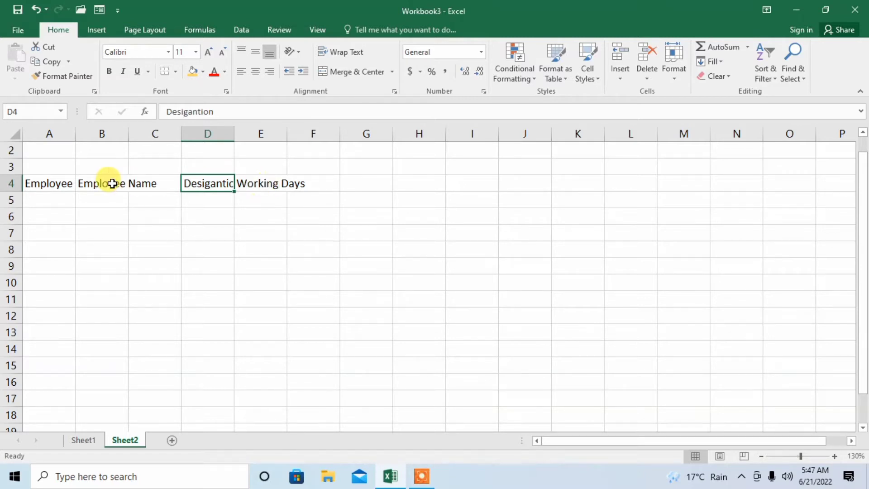
pyautogui.doubleClick(53, 183)
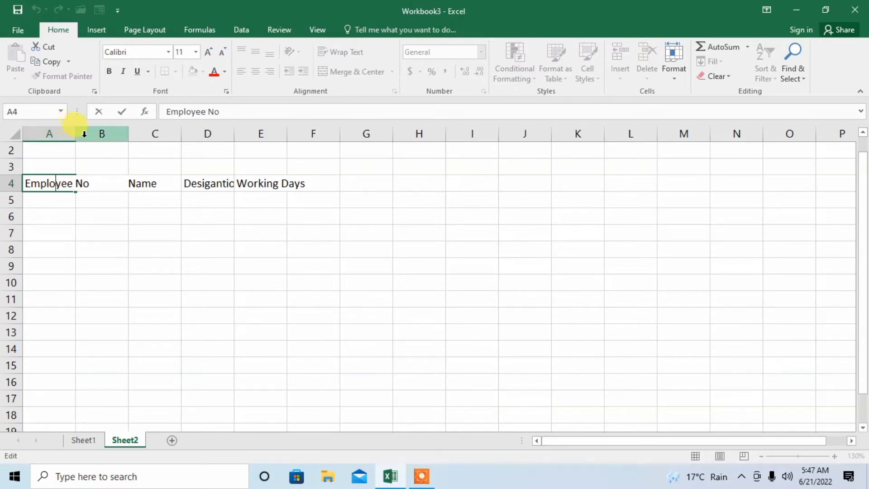
pyautogui.click(82, 163)
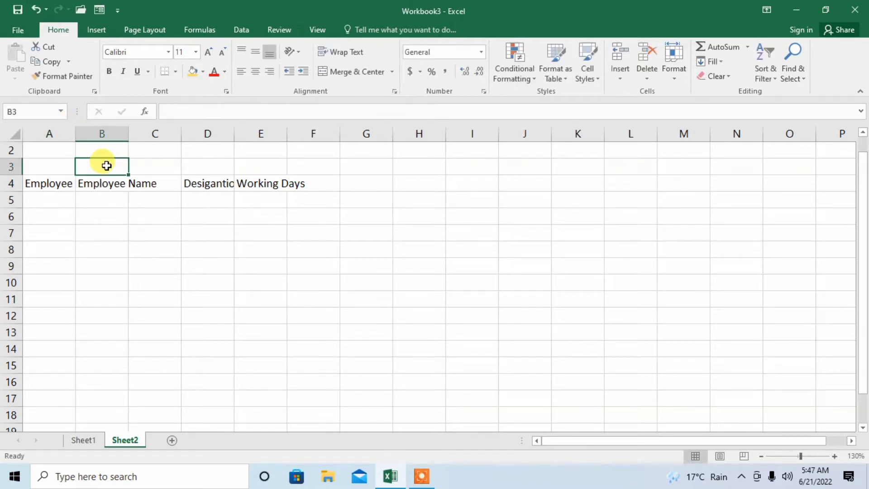
pyautogui.doubleClick(74, 134)
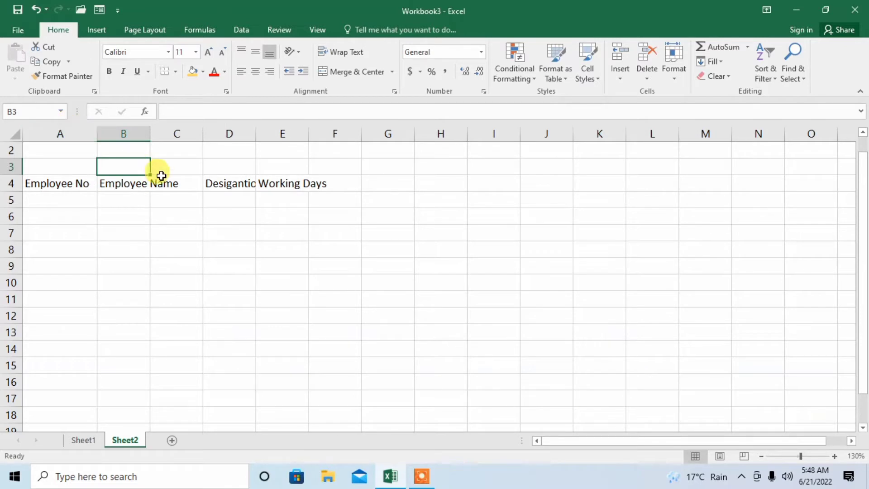
pyautogui.doubleClick(150, 133)
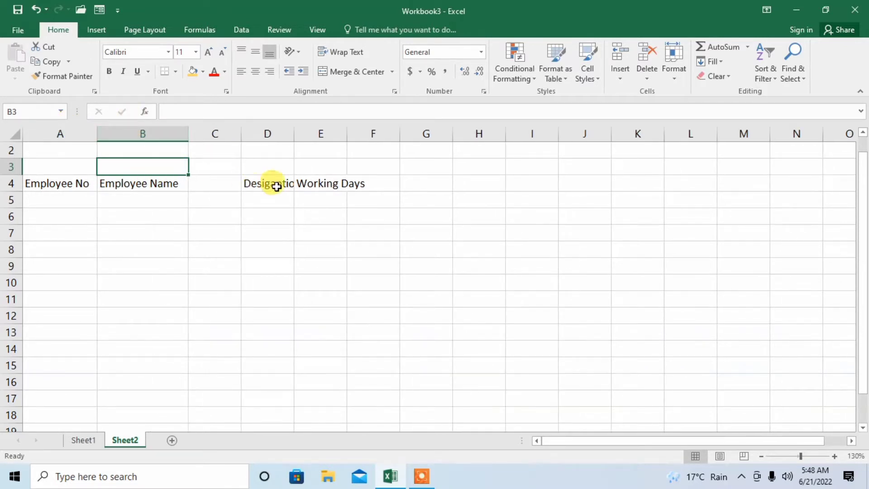
# Enter the heading Designation in cell C4 and autofit column C to it
pyautogui.click(220, 185)
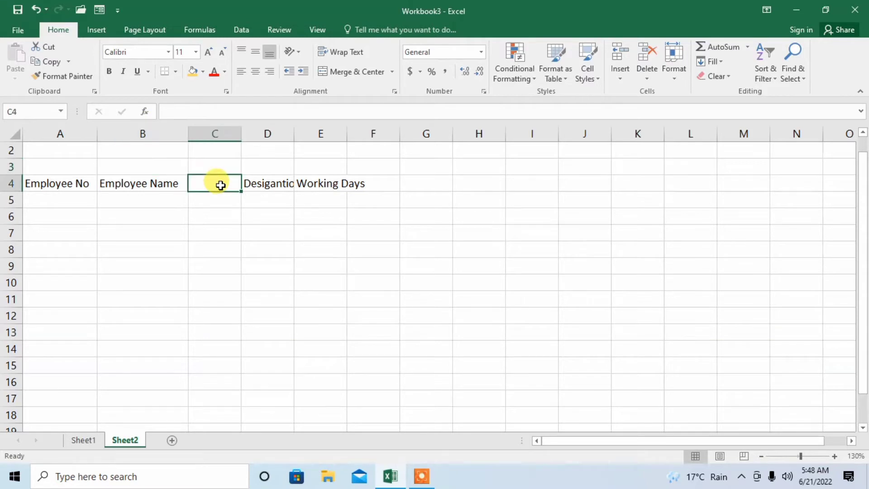
pyautogui.write('Desig')
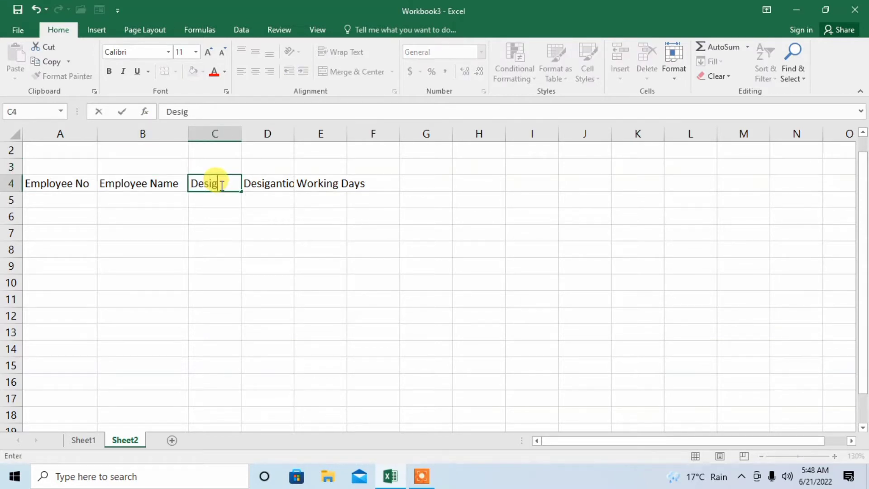
pyautogui.write('nation')
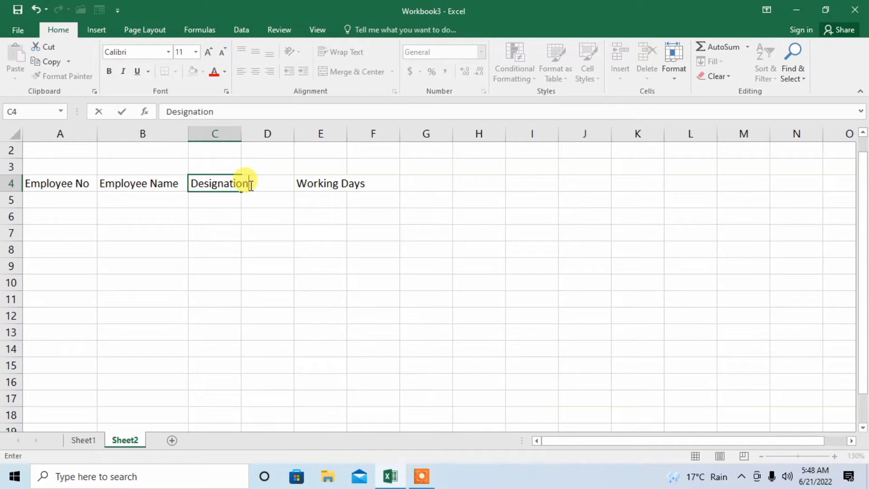
pyautogui.click(262, 164)
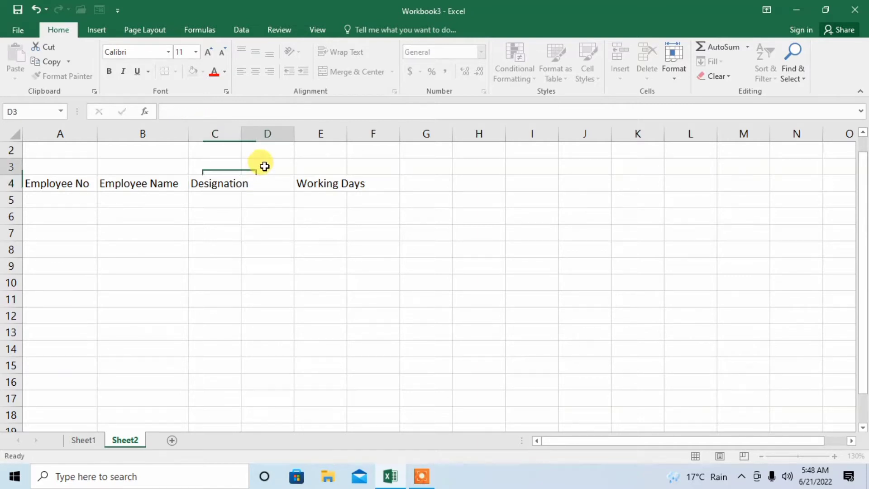
pyautogui.doubleClick(241, 134)
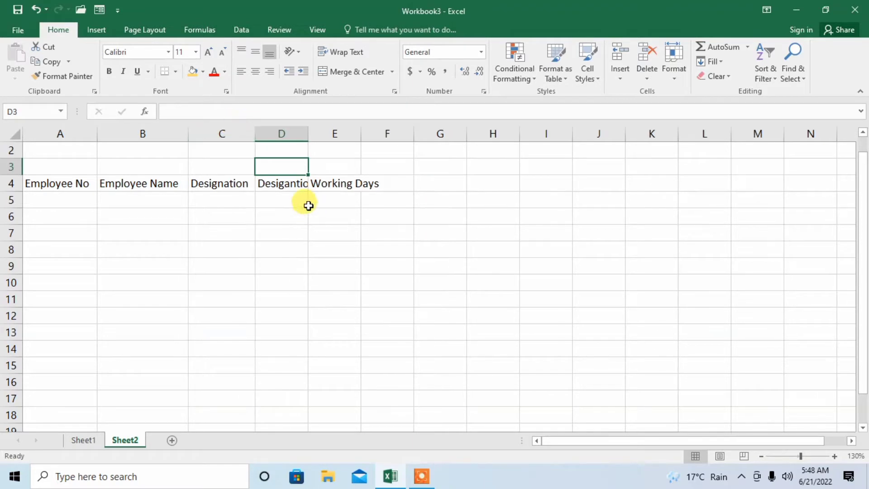
# Replace the misspelled heading in cell D4 with "working Days" and autofit column D
pyautogui.click(298, 188)
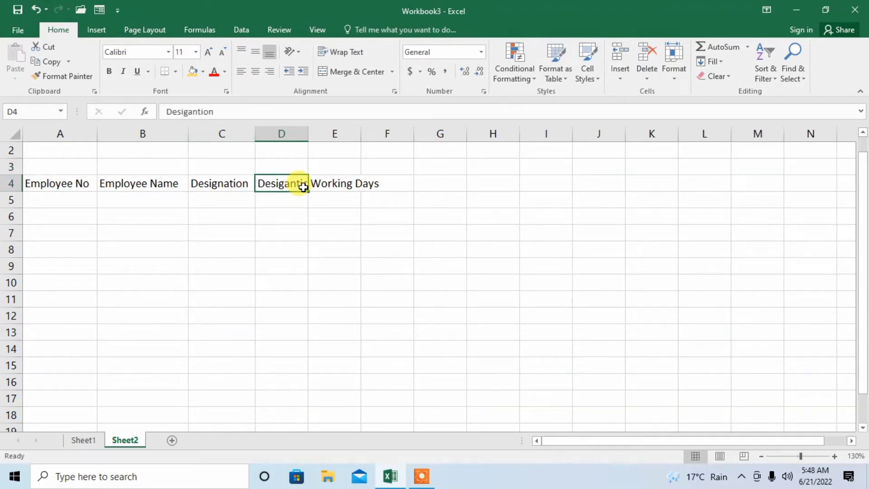
pyautogui.doubleClick(304, 186)
pyautogui.press('Right')
pyautogui.press('Right')
pyautogui.press('BackSpace')
pyautogui.press('BackSpace')
pyautogui.press('BackSpace')
pyautogui.press('BackSpace')
pyautogui.press('BackSpace')
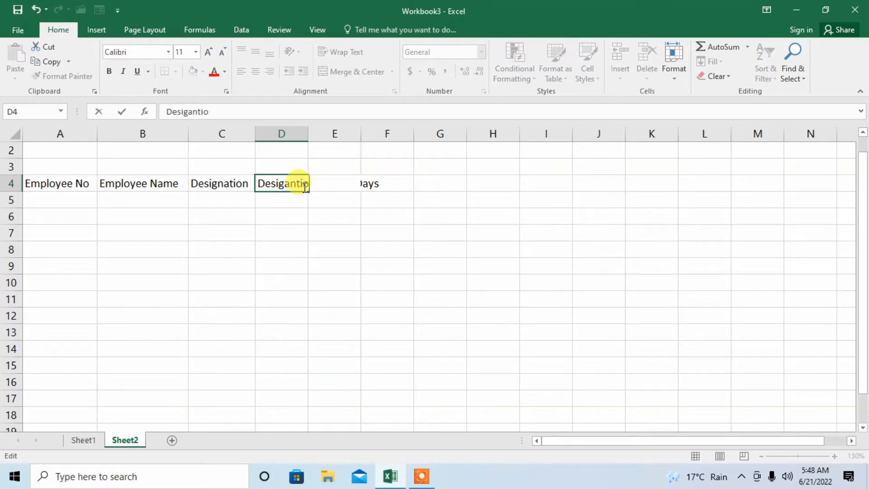
pyautogui.press('BackSpace')
pyautogui.press('BackSpace')
pyautogui.press('BackSpace')
pyautogui.press('BackSpace')
pyautogui.press('BackSpace')
pyautogui.press('BackSpace')
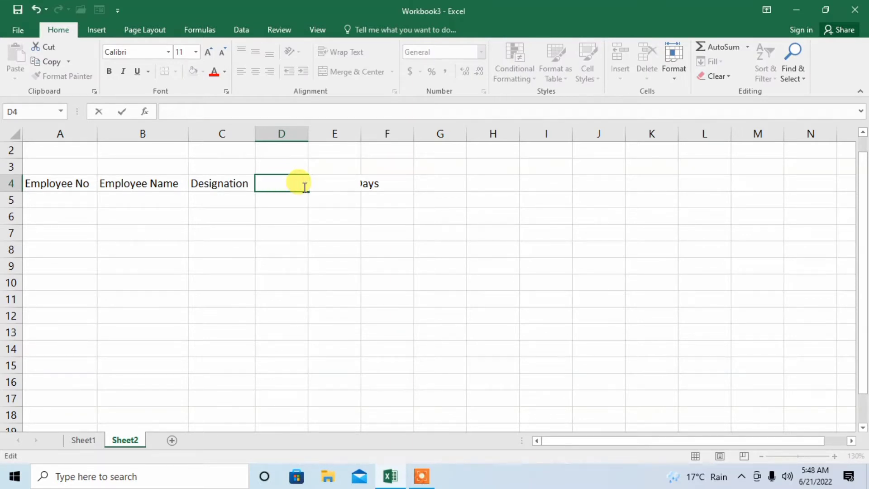
pyautogui.write('working ')
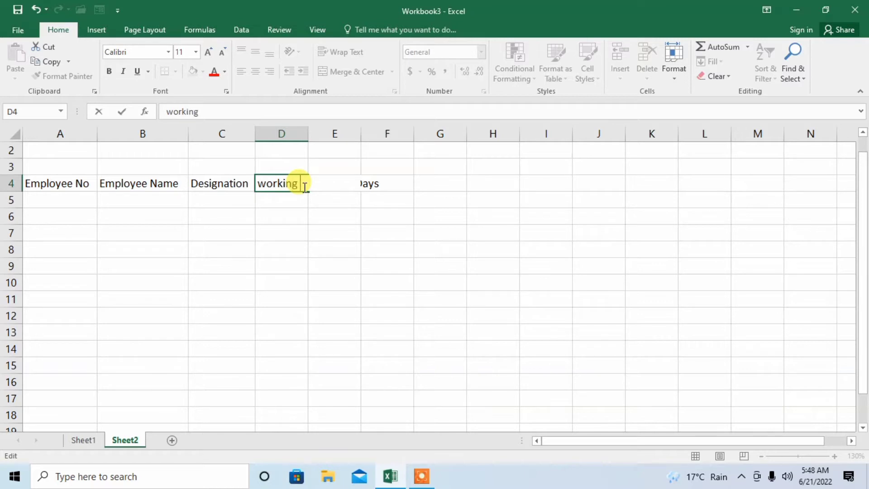
pyautogui.write('Days')
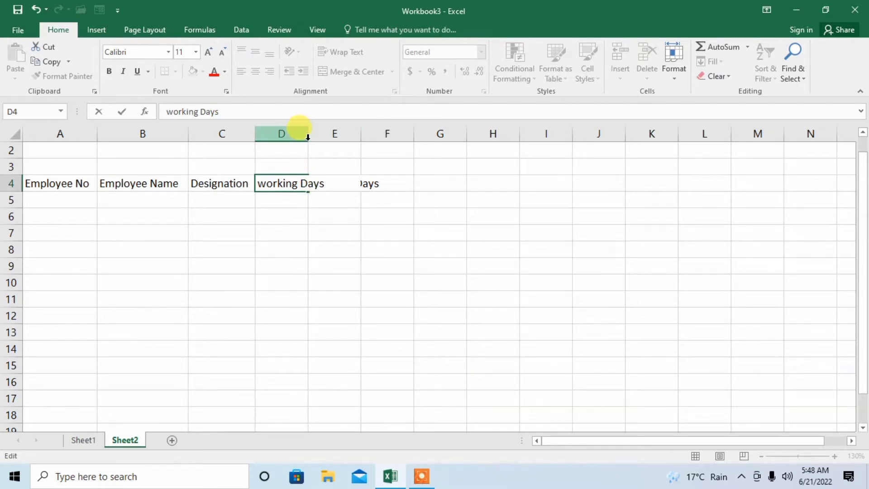
pyautogui.click(337, 160)
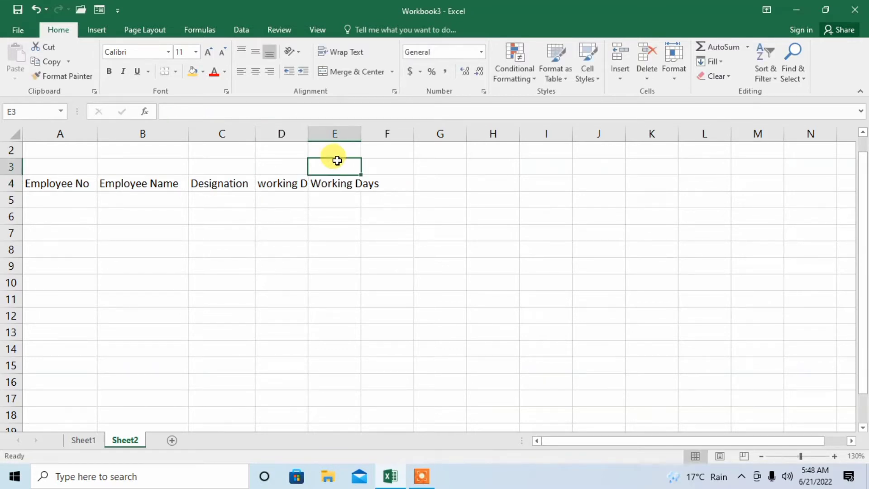
pyautogui.doubleClick(308, 134)
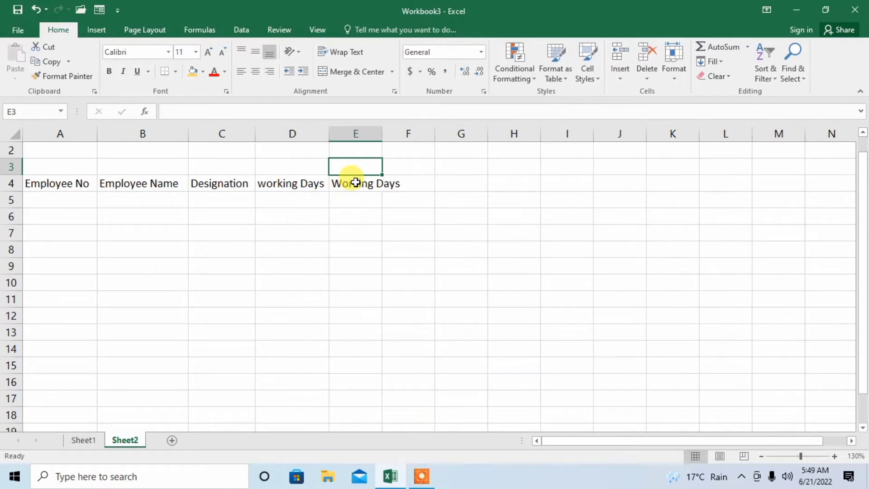
# Clear the duplicate Working Days heading from cell E4
pyautogui.click(382, 184)
pyautogui.doubleClick(384, 185)
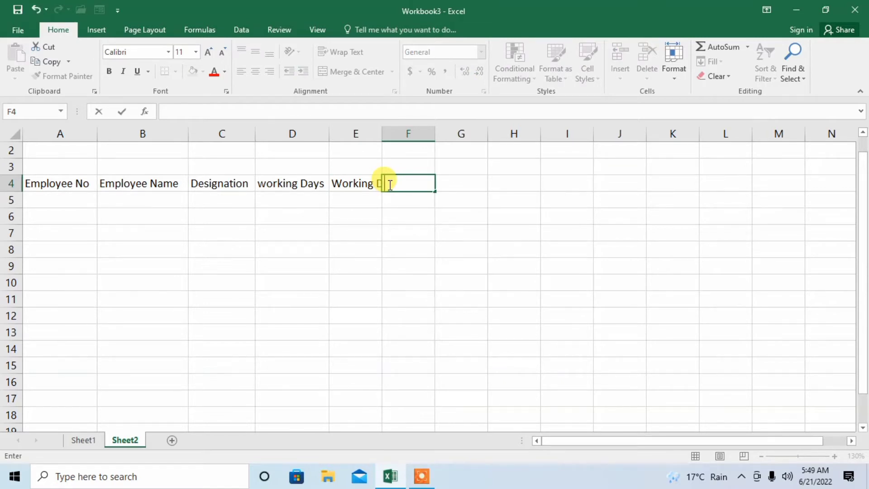
pyautogui.doubleClick(375, 183)
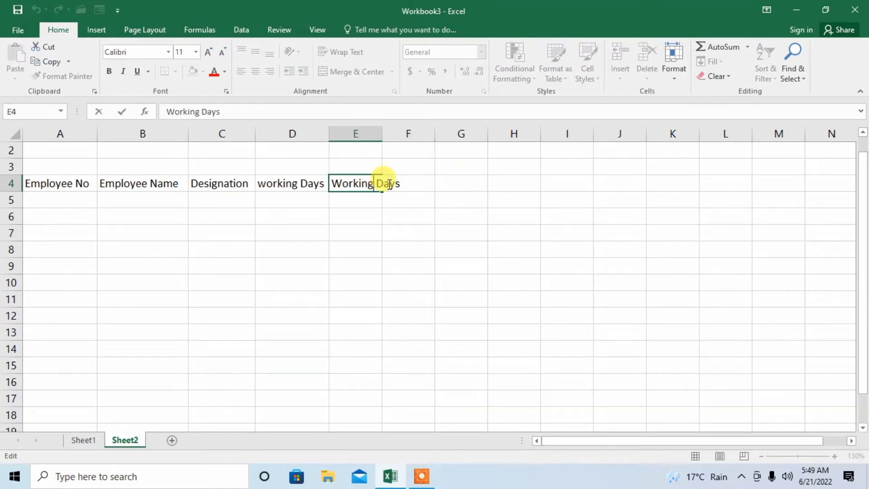
pyautogui.press('Right')
pyautogui.press('Right')
pyautogui.press('Right')
pyautogui.press('Right')
pyautogui.press('BackSpace')
pyautogui.press('BackSpace')
pyautogui.press('BackSpace')
pyautogui.press('BackSpace')
pyautogui.press('BackSpace')
pyautogui.press('BackSpace')
pyautogui.press('BackSpace')
pyautogui.press('BackSpace')
pyautogui.press('BackSpace')
pyautogui.press('BackSpace')
pyautogui.press('BackSpace')
pyautogui.press('BackSpace')
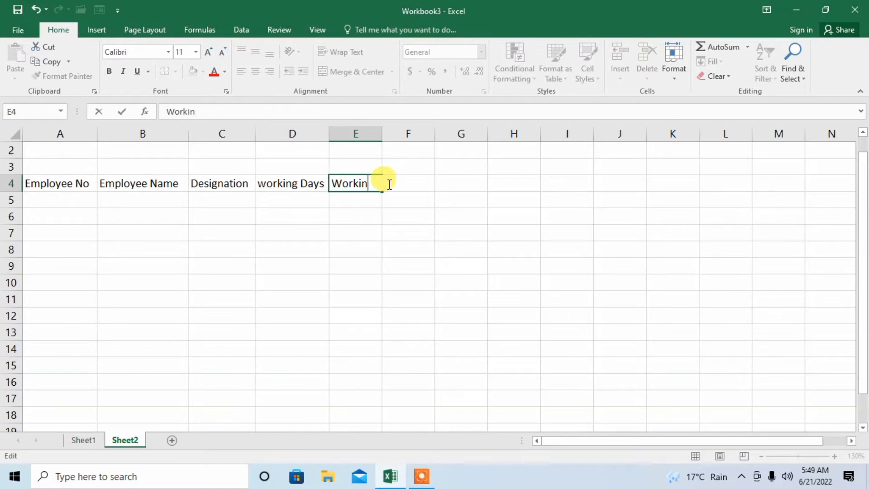
pyautogui.click(111, 229)
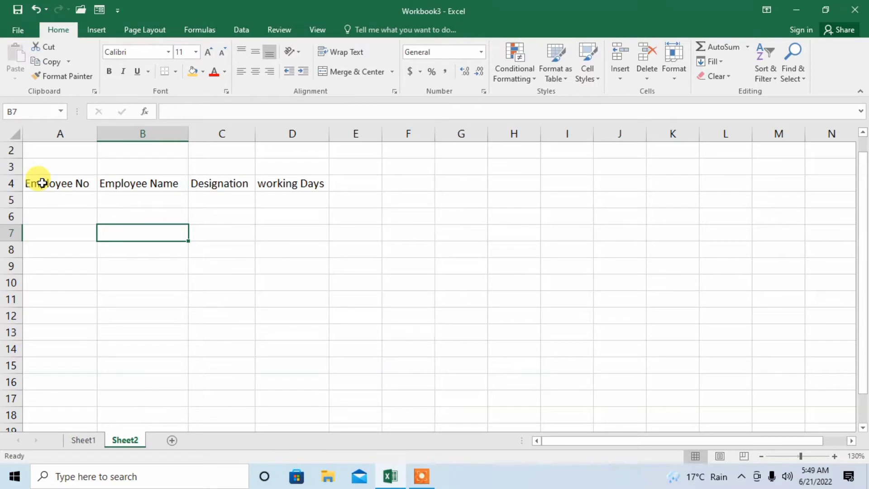
# Fill the header cells A4:D4 with light gold and set their font to Arial
pyautogui.moveTo(43, 183); pyautogui.dragTo(289, 180)
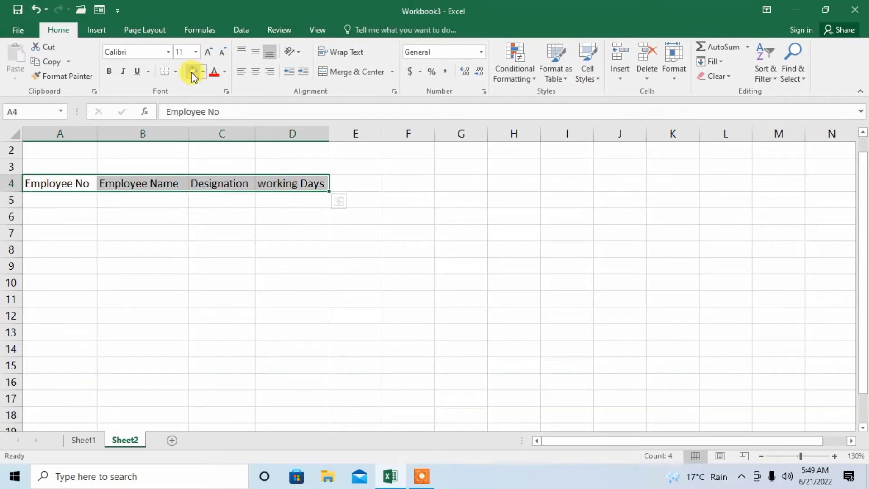
pyautogui.click(203, 71)
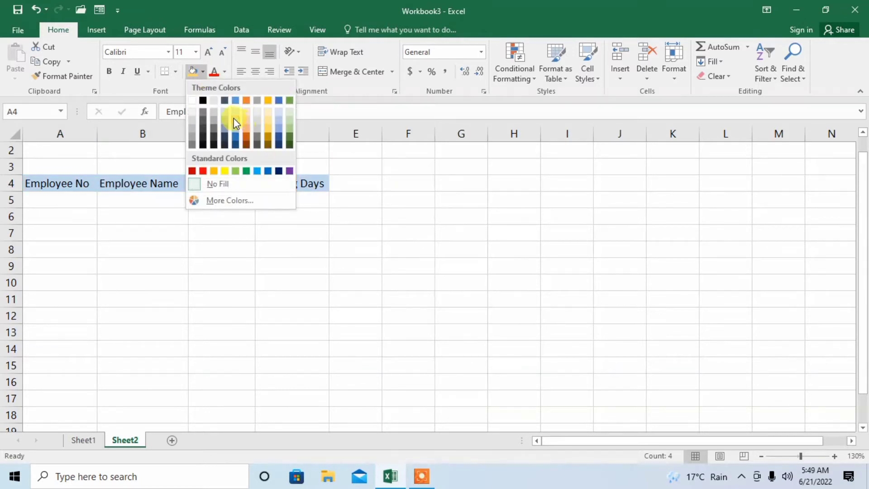
pyautogui.click(269, 123)
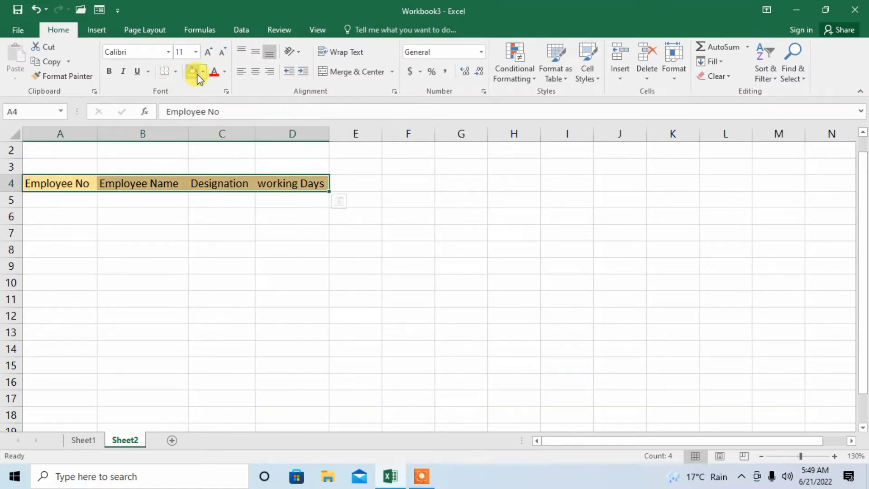
pyautogui.click(168, 51)
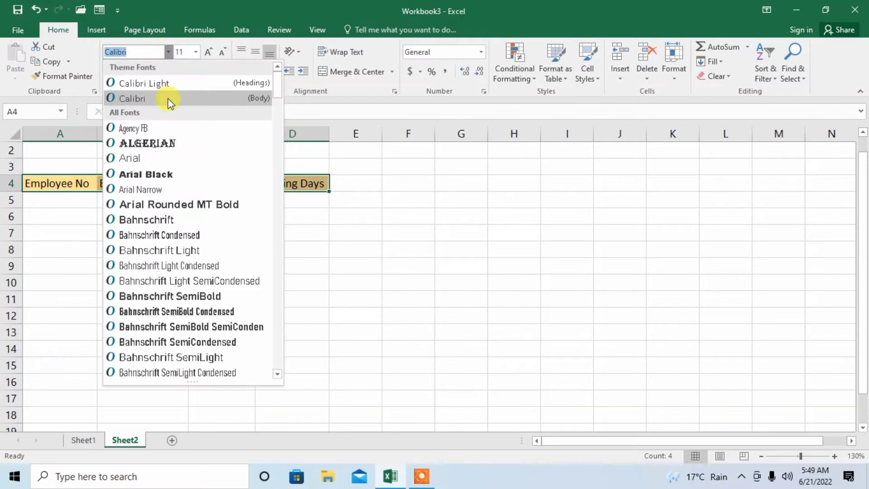
pyautogui.click(143, 157)
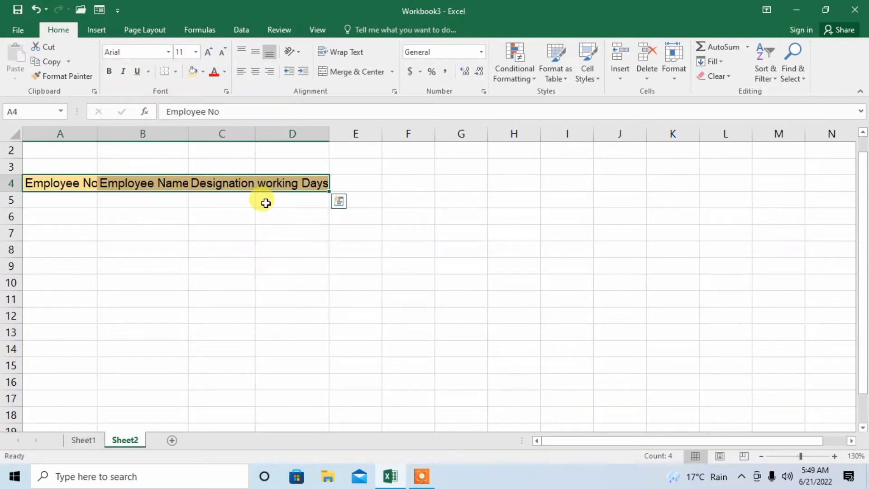
pyautogui.click(341, 191)
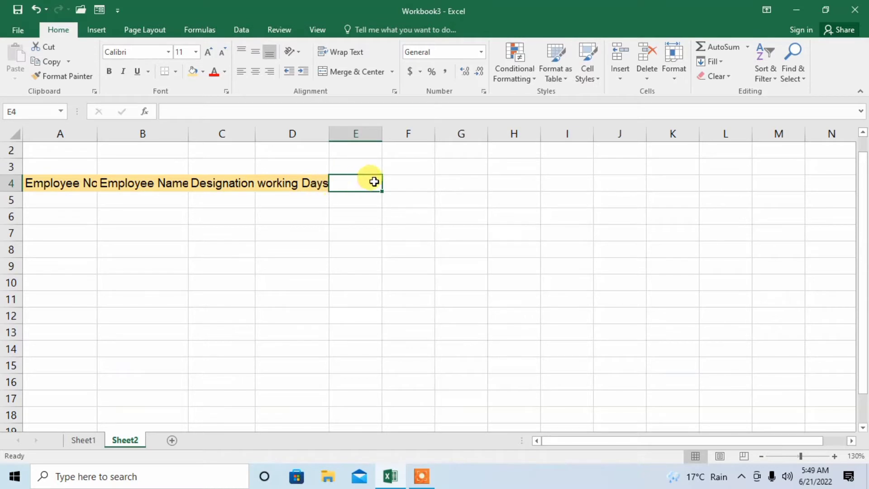
# Merge and center cells E4:H4 and enter the heading Payments in the merged cell
pyautogui.moveTo(366, 184); pyautogui.dragTo(496, 184)
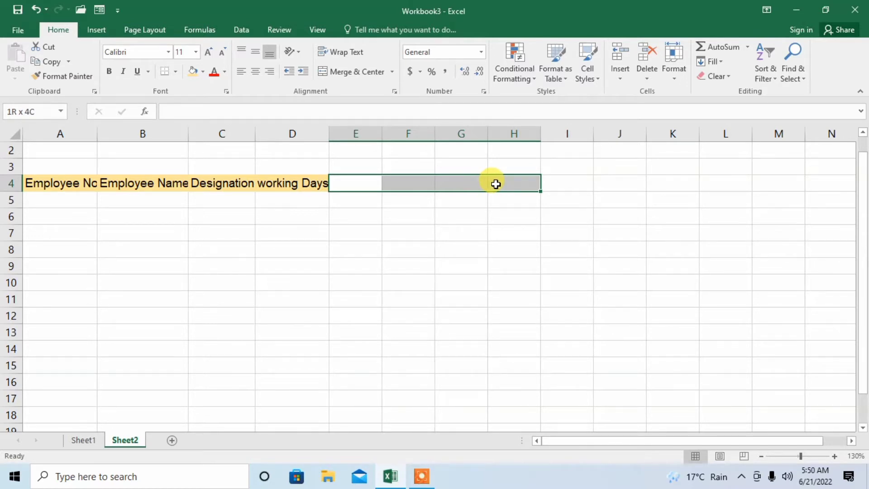
pyautogui.moveTo(495, 183); pyautogui.dragTo(496, 184)
pyautogui.click(355, 74)
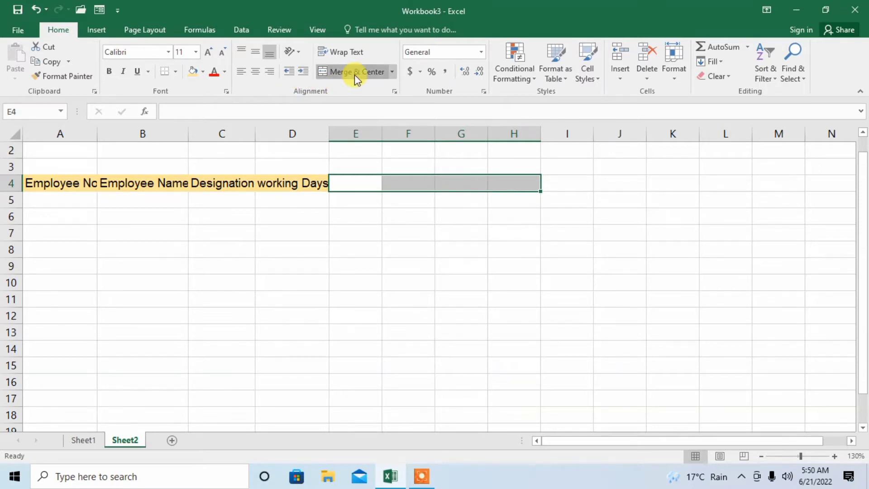
pyautogui.doubleClick(390, 183)
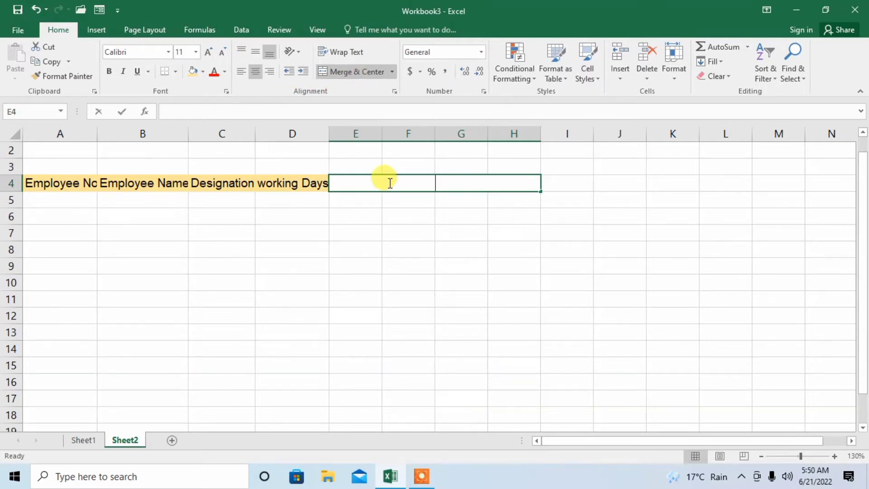
pyautogui.write('Payments')
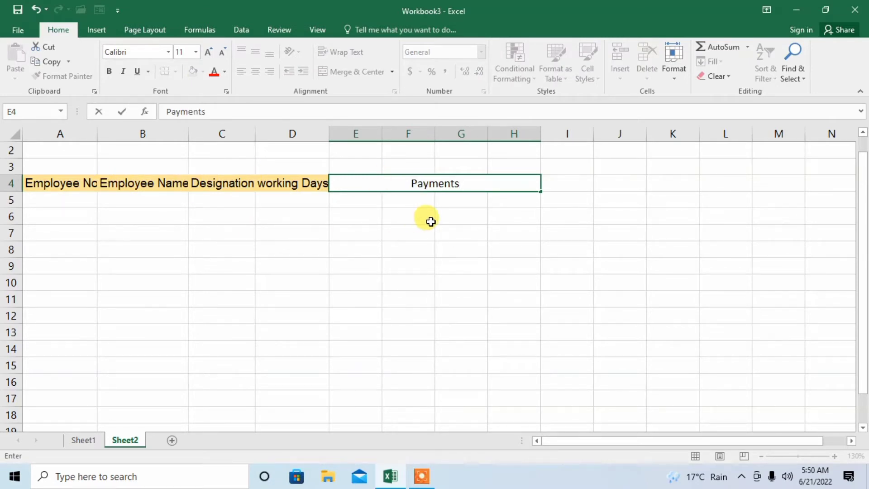
pyautogui.click(428, 204)
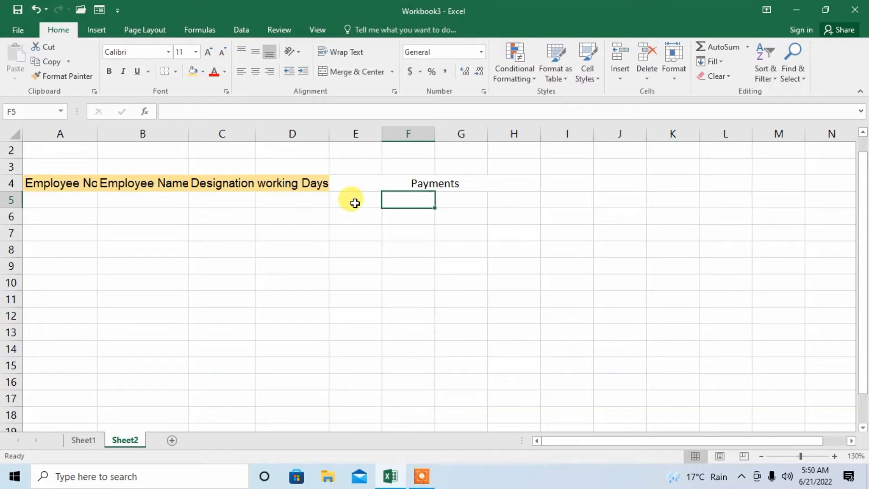
# Merge and center cells E5:G5 and enter the heading Allowances in the merged cell
pyautogui.moveTo(355, 203); pyautogui.dragTo(454, 207)
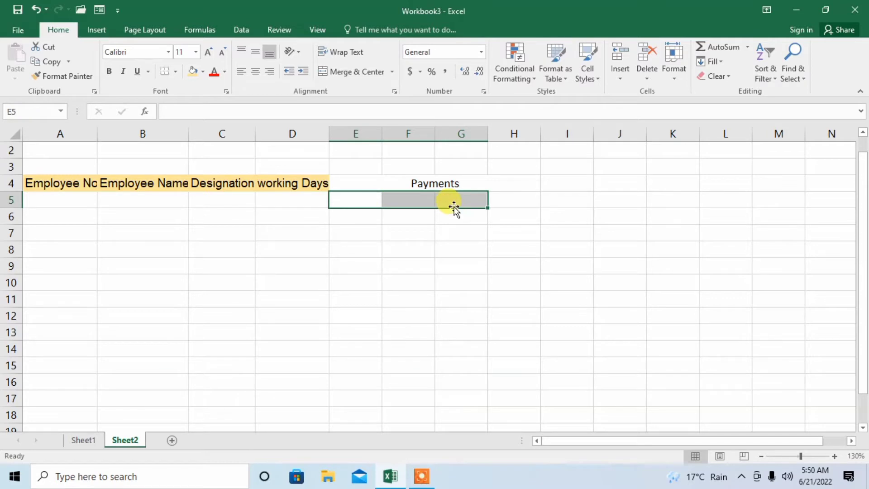
pyautogui.click(349, 72)
pyautogui.write('A')
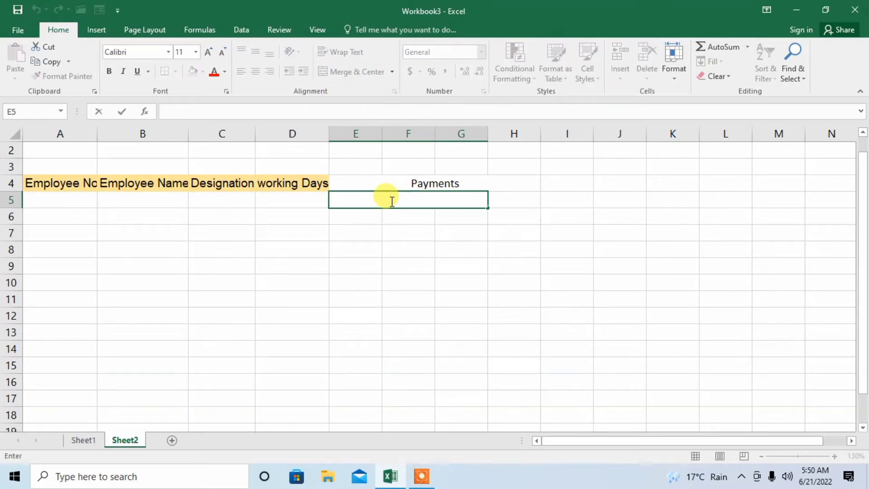
pyautogui.write('llowances')
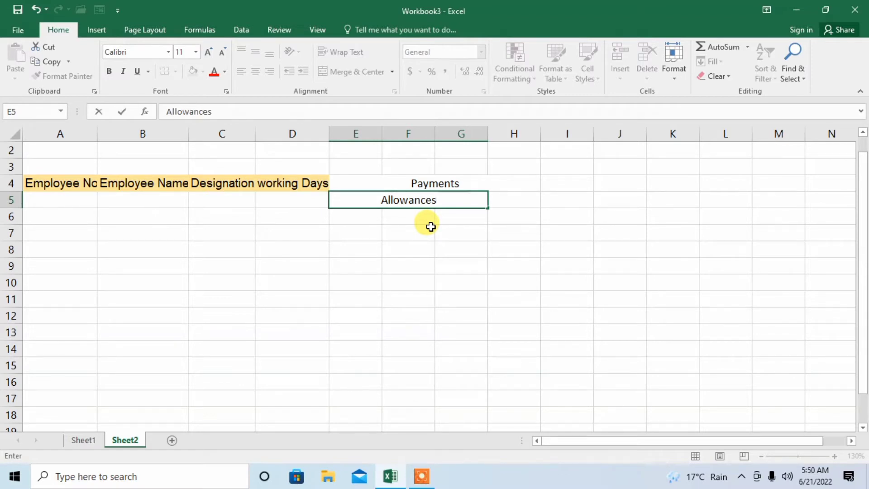
# Enter the subheading Conveyance in cell E6 under Allowances
pyautogui.click(367, 219)
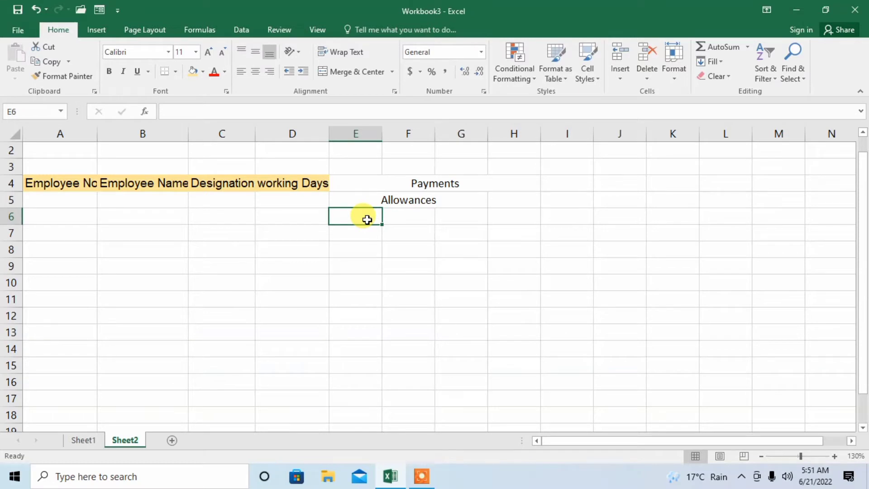
pyautogui.write('C')
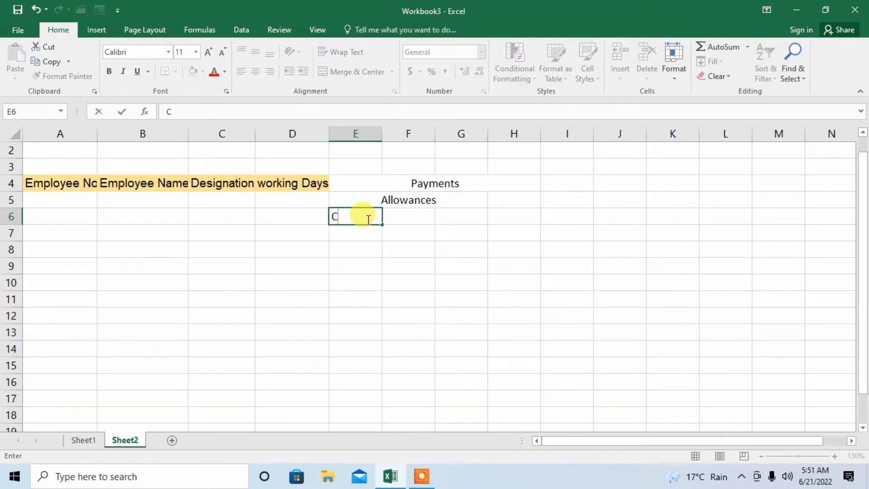
pyautogui.write('onveyance')
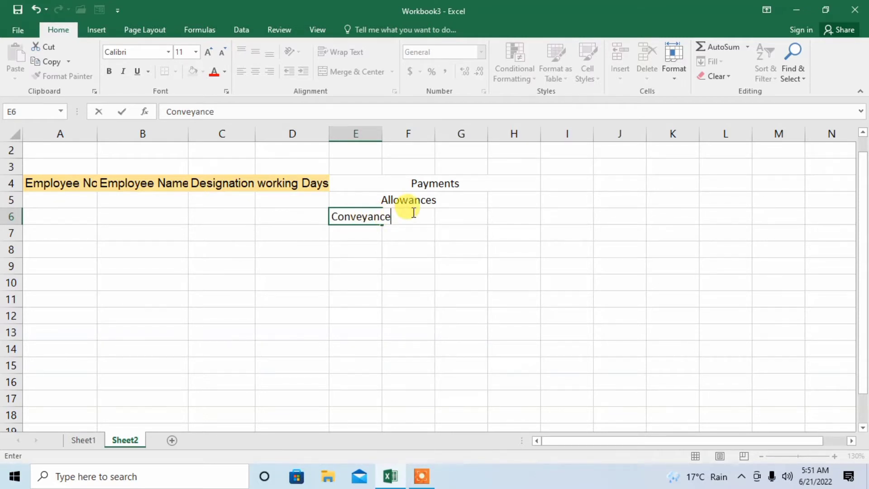
pyautogui.press('F2')
pyautogui.click(460, 219)
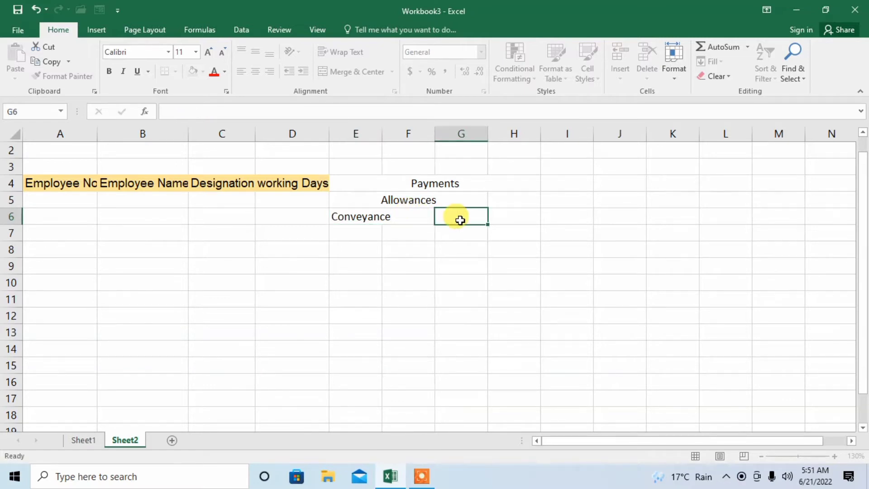
# Enter the subheadings House Rent in cell F6 and Medical in cell G6
pyautogui.click(413, 220)
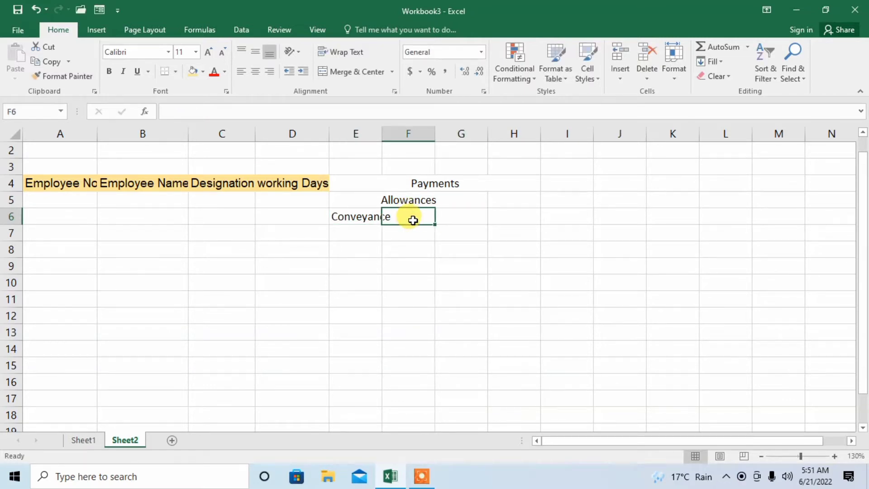
pyautogui.write('House')
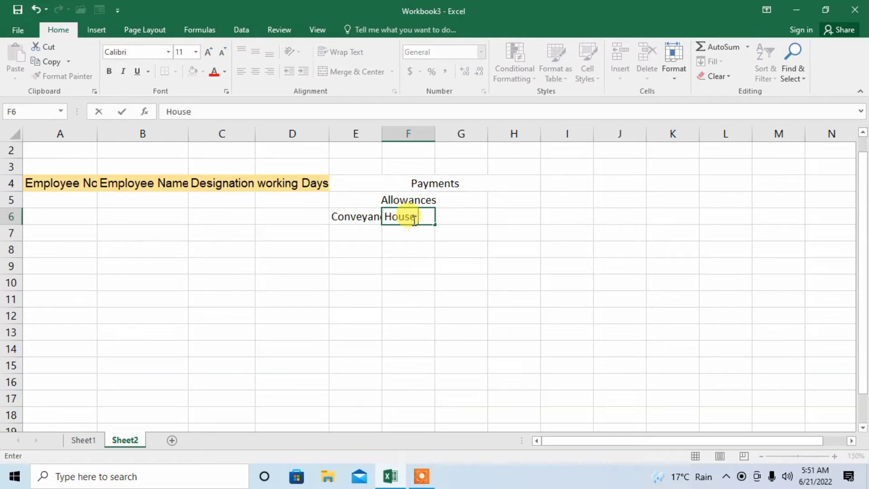
pyautogui.write(' rent')
pyautogui.click(424, 219)
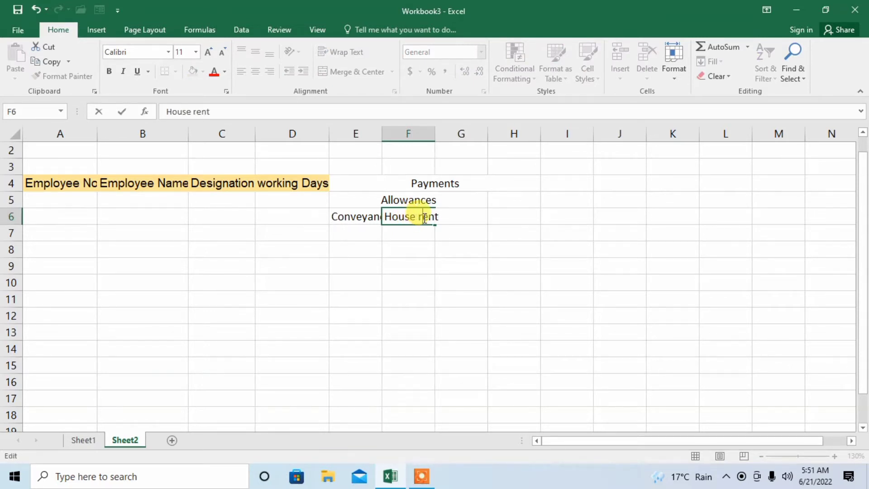
pyautogui.press('BackSpace')
pyautogui.write('R')
pyautogui.click(449, 220)
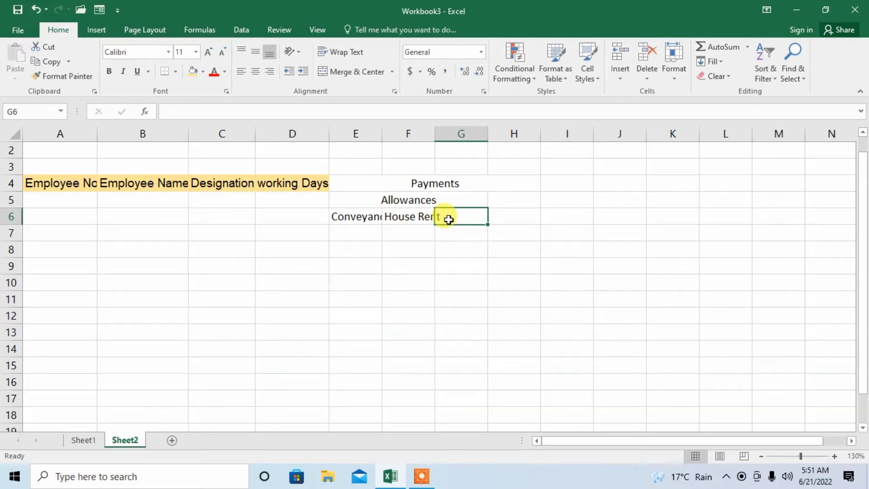
pyautogui.write('Medical')
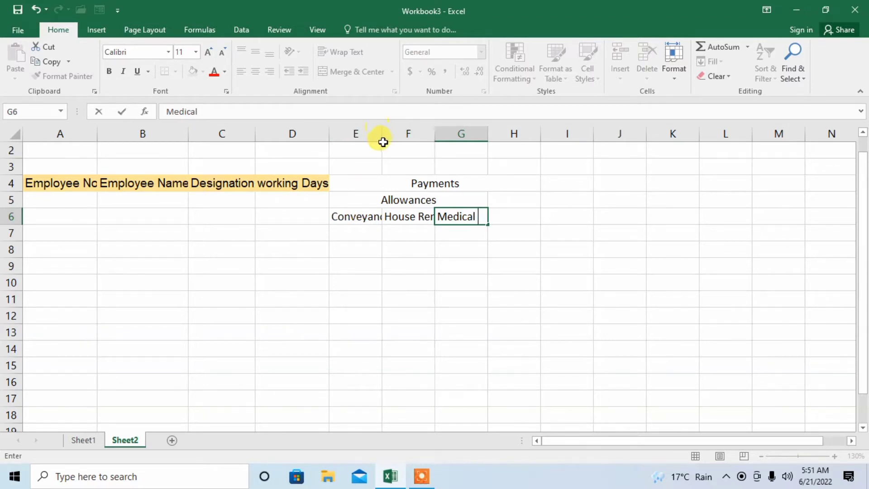
pyautogui.click(458, 166)
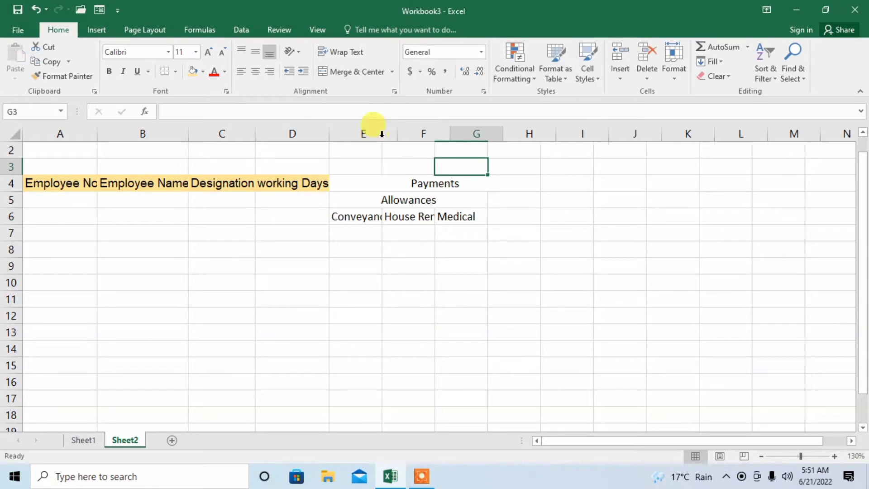
# Widen column E to show Conveyance in full and autofit columns F and G
pyautogui.moveTo(381, 136); pyautogui.dragTo(398, 136)
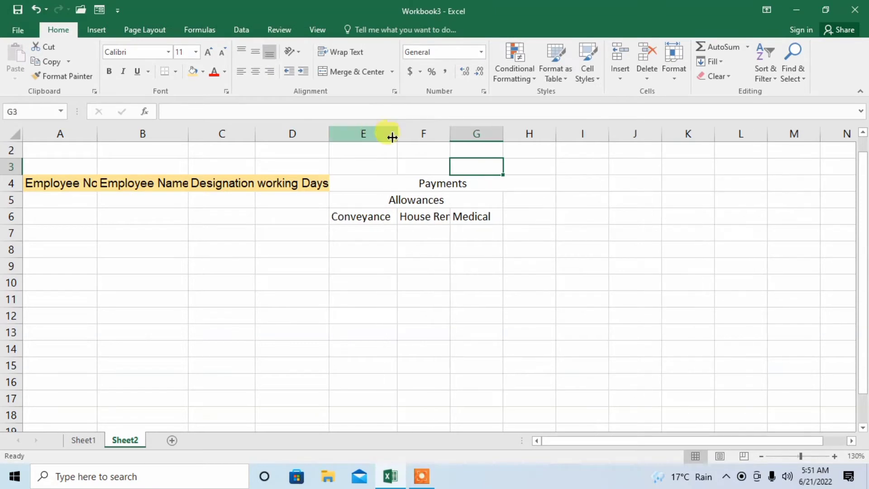
pyautogui.doubleClick(450, 134)
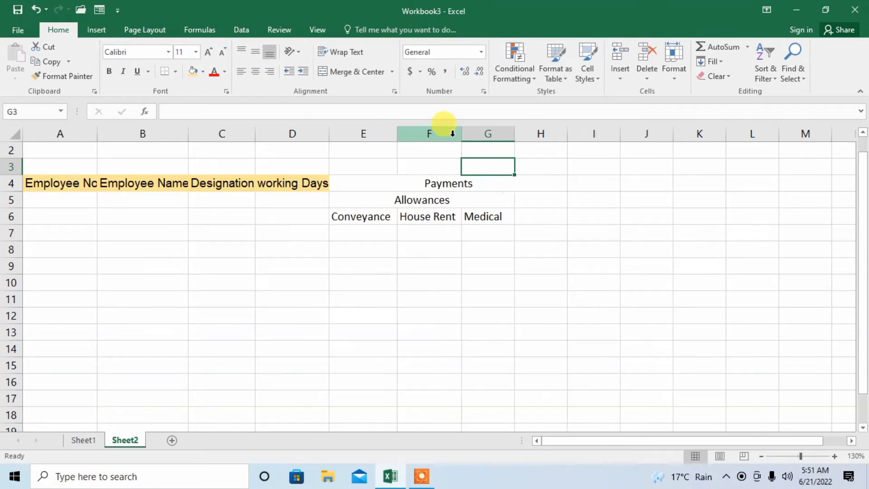
pyautogui.doubleClick(513, 134)
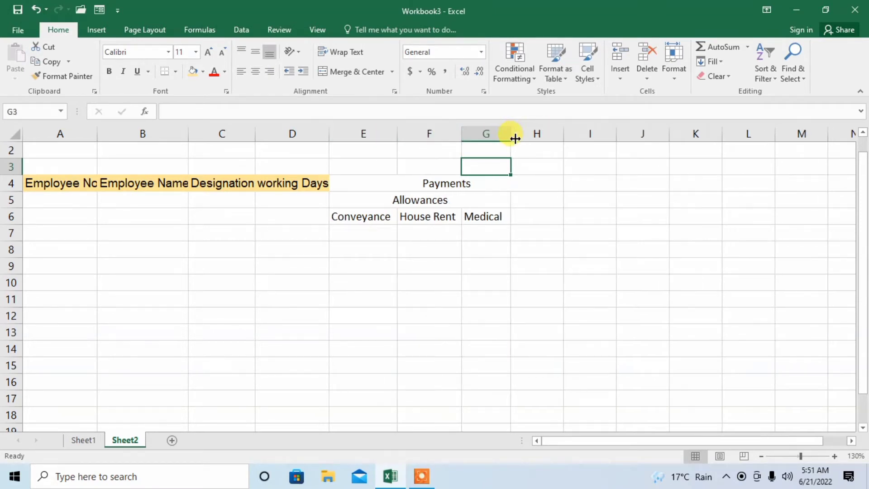
# Middle-align the Payments heading vertically in its merged cell
pyautogui.click(398, 195)
pyautogui.click(379, 182)
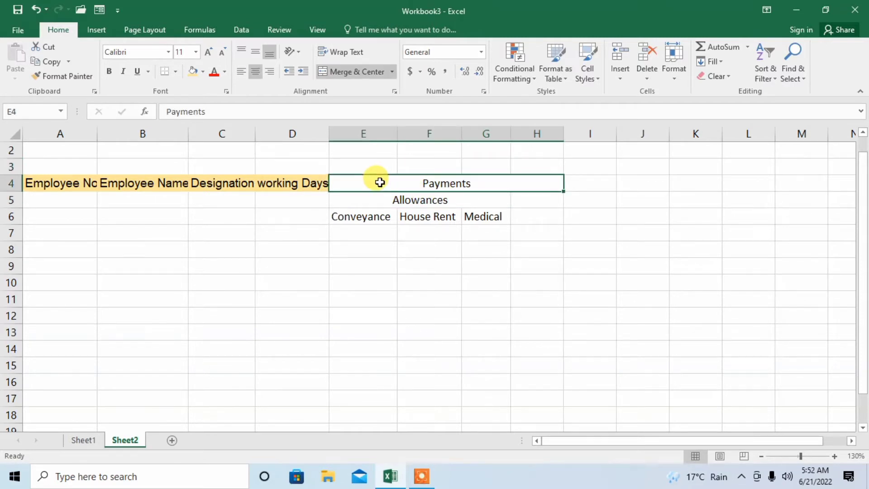
pyautogui.click(260, 58)
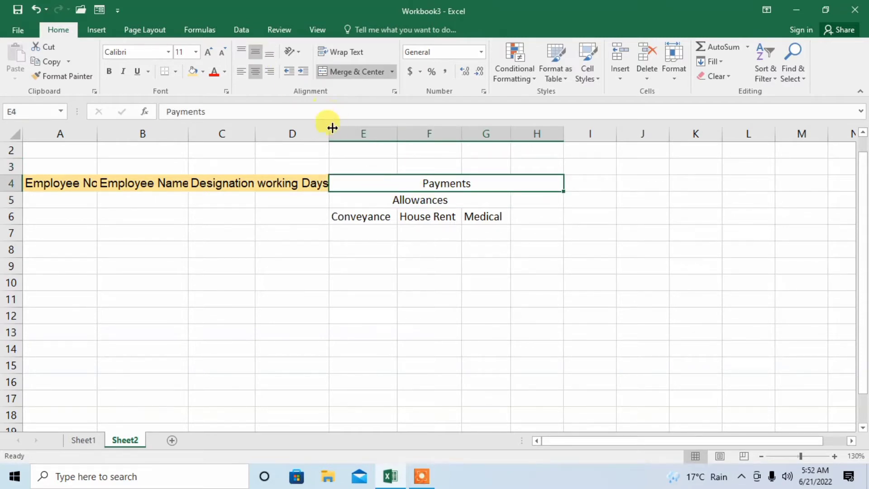
pyautogui.click(390, 202)
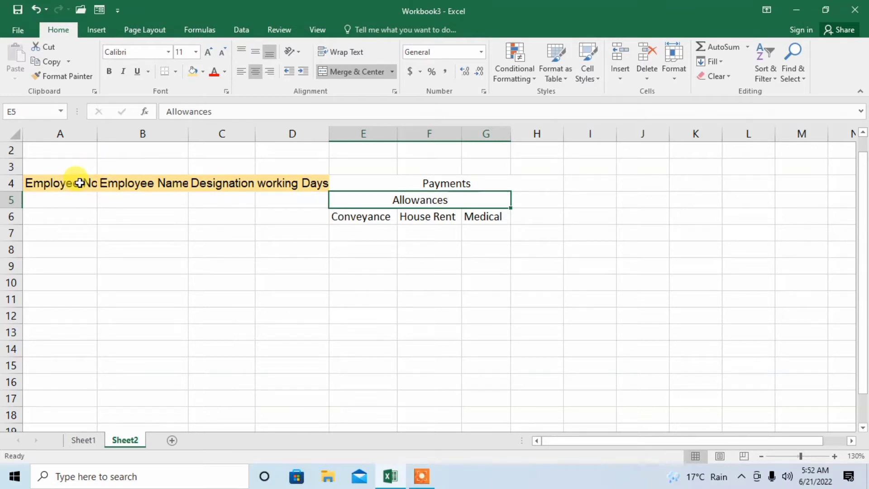
# Merge and center each employee heading down rows 4 to 6, separately for columns A, B, C and D
pyautogui.moveTo(79, 183); pyautogui.dragTo(74, 215)
pyautogui.click(357, 69)
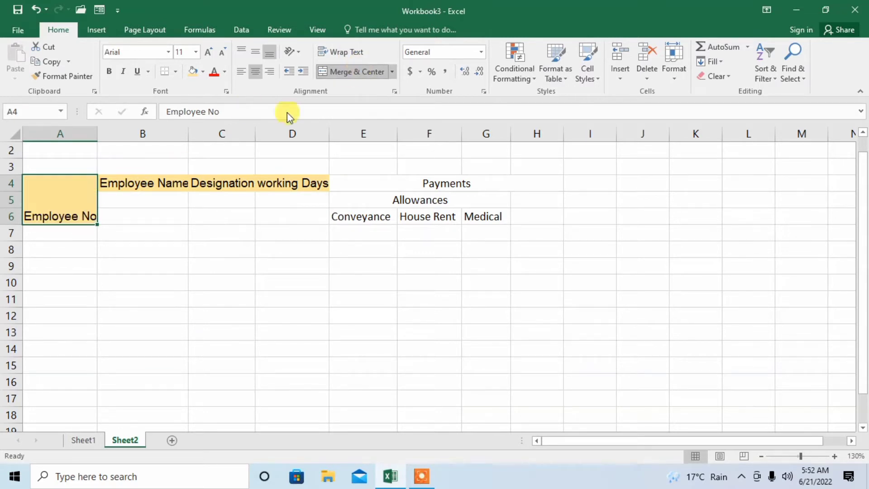
pyautogui.moveTo(154, 184); pyautogui.dragTo(157, 217)
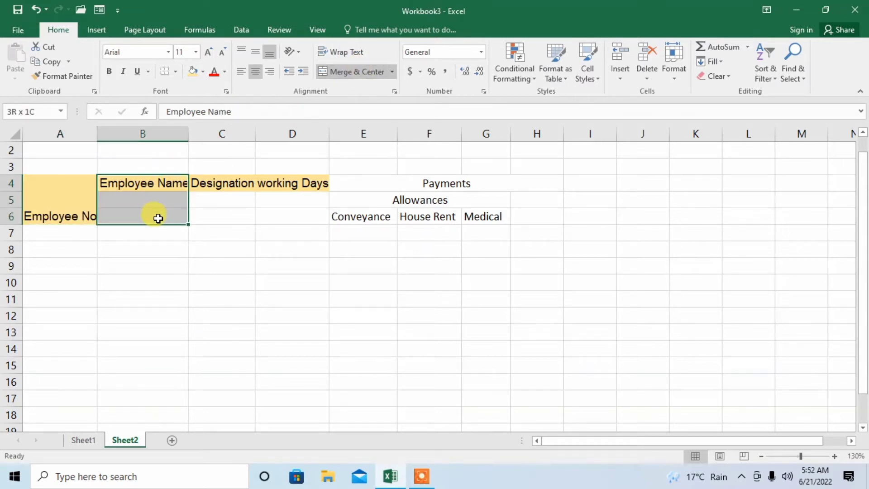
pyautogui.click(346, 73)
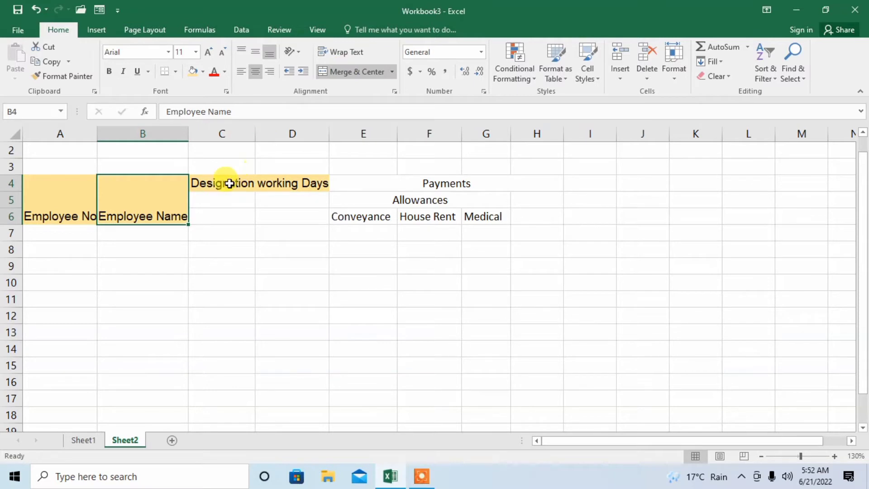
pyautogui.moveTo(227, 183); pyautogui.dragTo(229, 218)
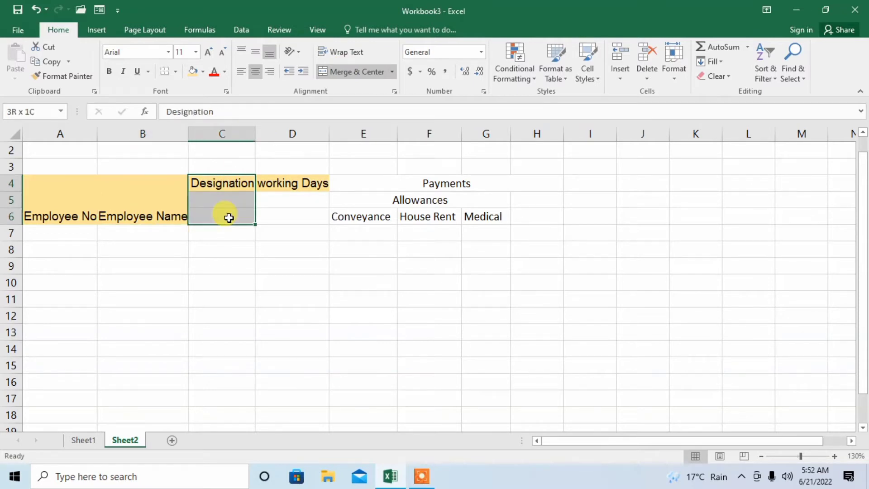
pyautogui.click(349, 72)
pyautogui.moveTo(306, 183); pyautogui.dragTo(306, 209)
pyautogui.click(357, 72)
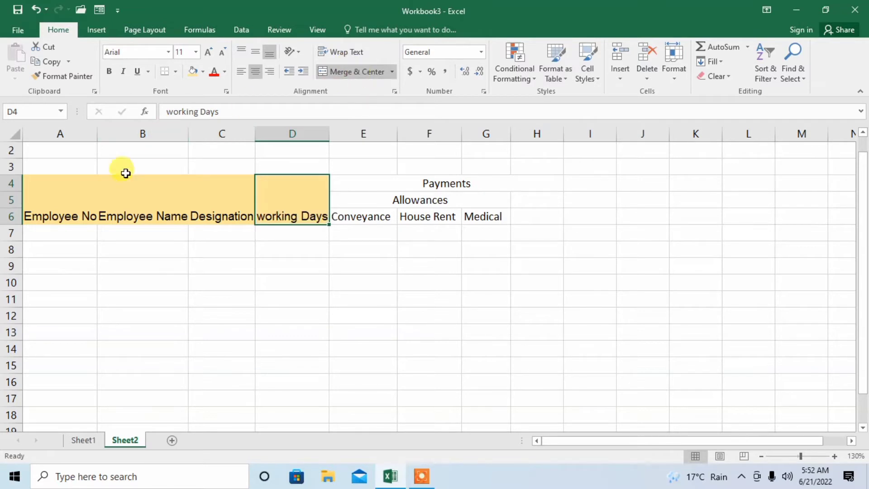
# Middle-align the four merged headings in A4:D6 vertically
pyautogui.click(55, 201)
pyautogui.moveTo(78, 199); pyautogui.dragTo(280, 204)
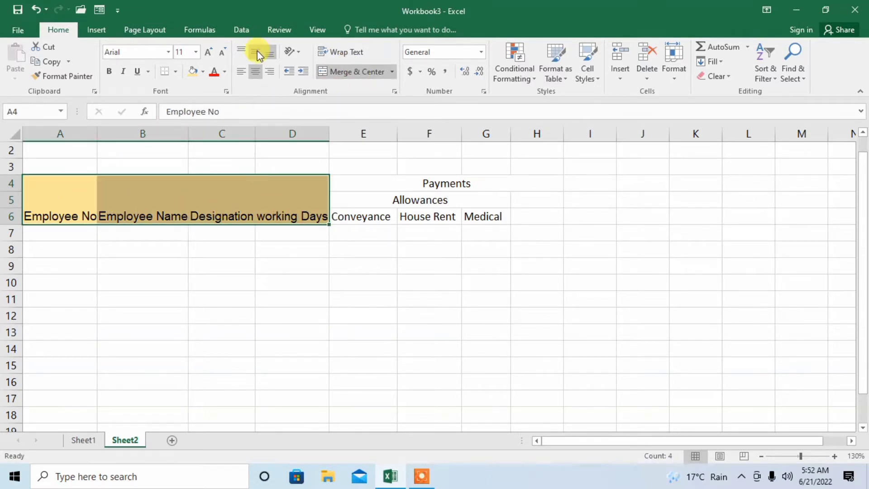
pyautogui.click(256, 53)
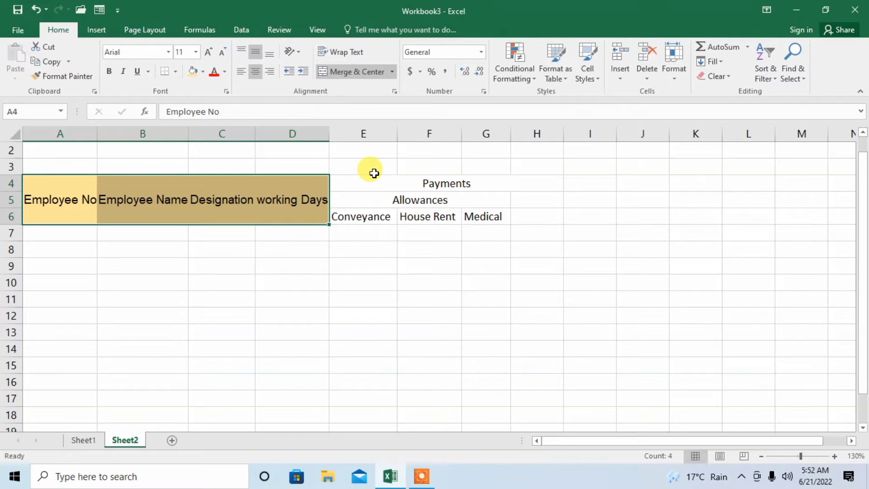
pyautogui.click(430, 178)
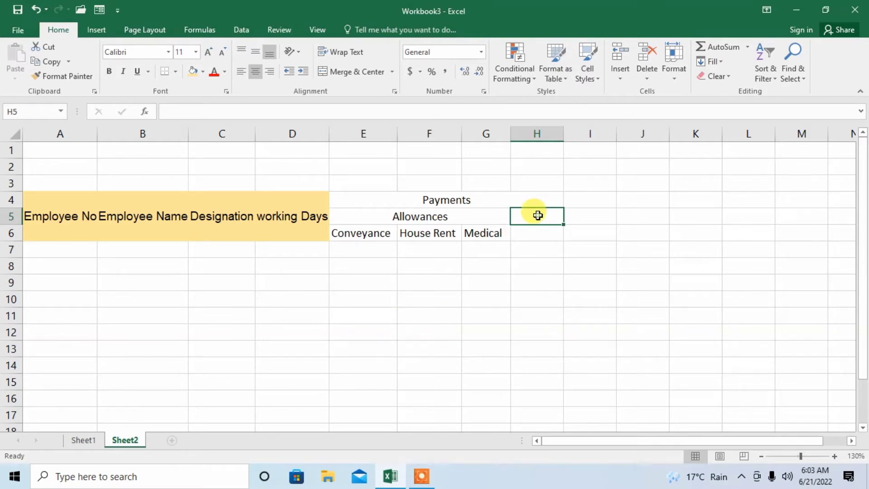
# Merge and center cells H5:J5 and enter the heading Extra Time in the merged cell
pyautogui.moveTo(538, 214); pyautogui.dragTo(629, 216)
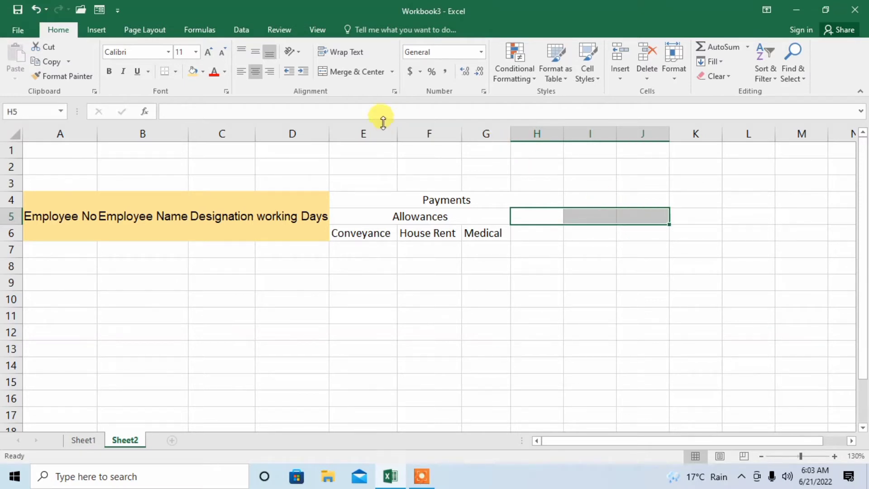
pyautogui.click(344, 74)
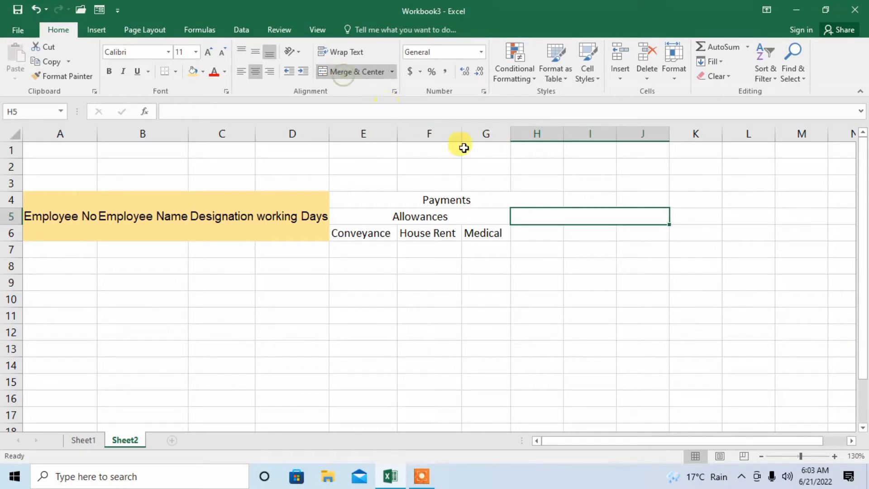
pyautogui.doubleClick(565, 216)
pyautogui.write('Extr')
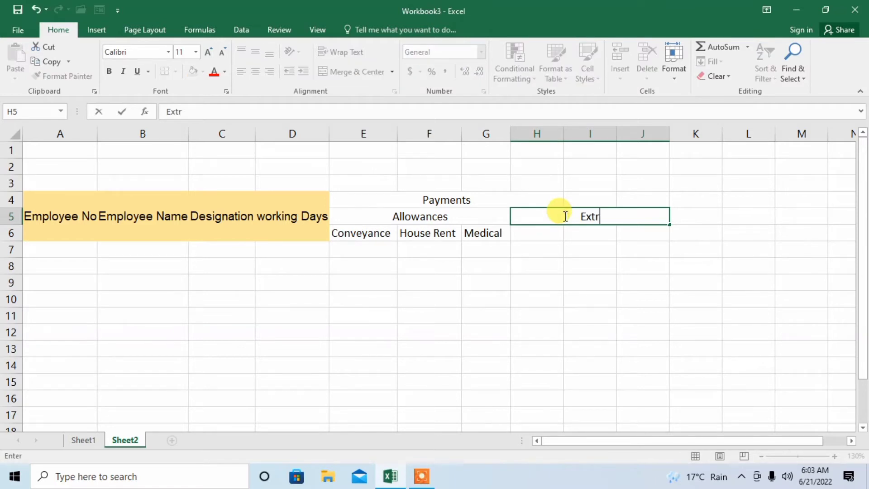
pyautogui.write('a Time')
# Enter the subheading "Adjusments" in cell H6 under Extra Time
pyautogui.click(520, 233)
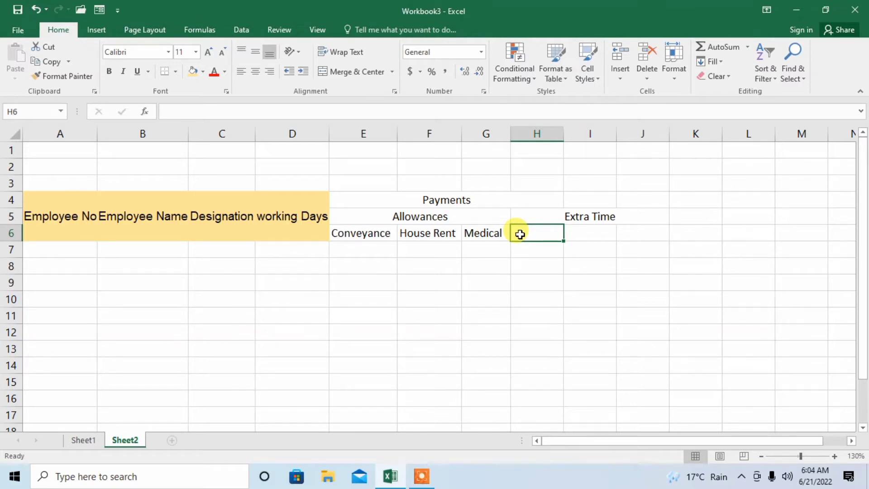
pyautogui.write('Ad')
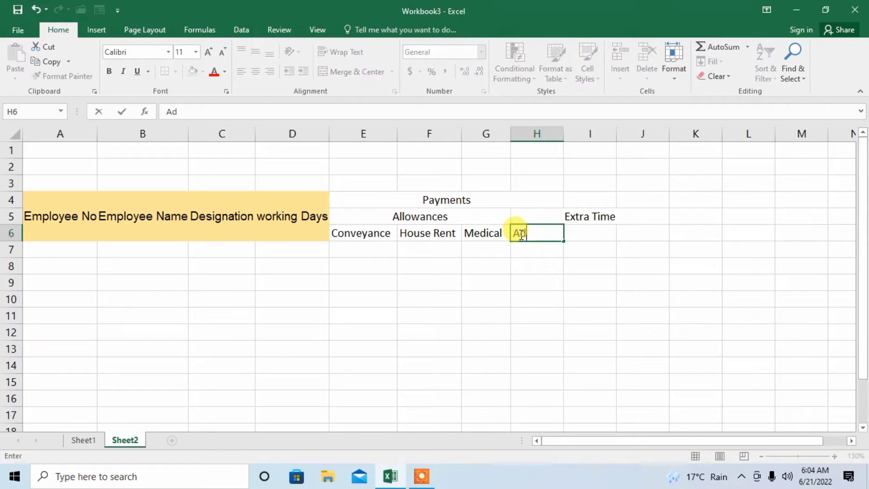
pyautogui.write('jusment')
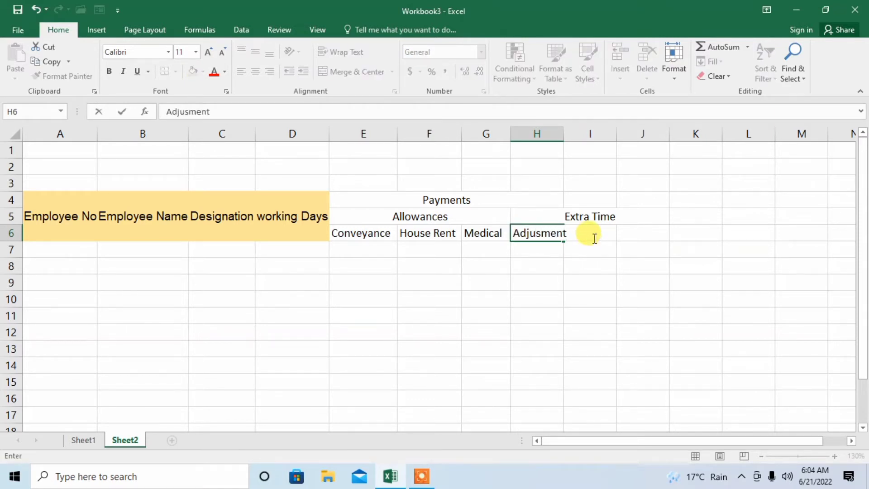
pyautogui.write('s')
# Enter the subheadings "Exra days" in I6 and "Exra day Salary" in J6 under Extra Time
pyautogui.click(592, 230)
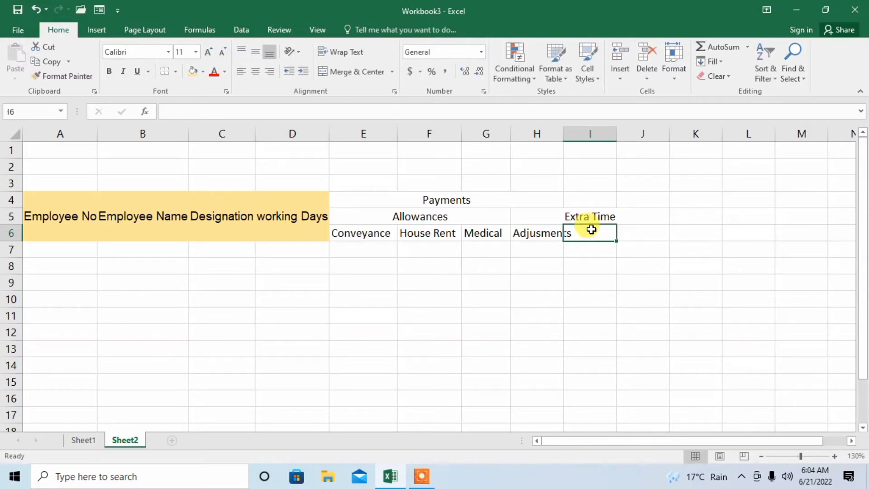
pyautogui.write('Ex')
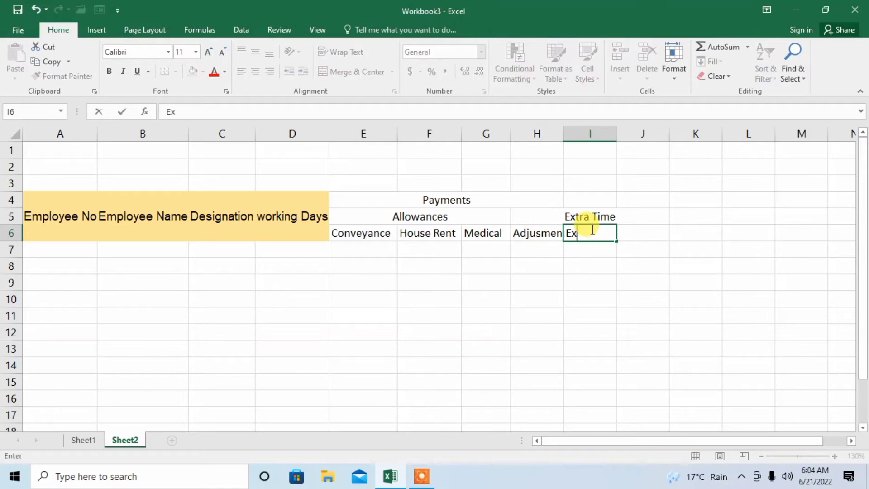
pyautogui.write('ra days')
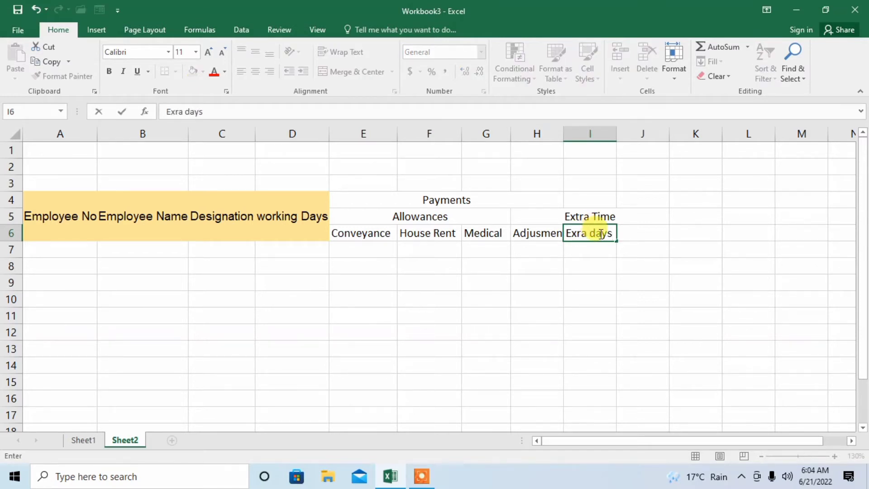
pyautogui.click(627, 234)
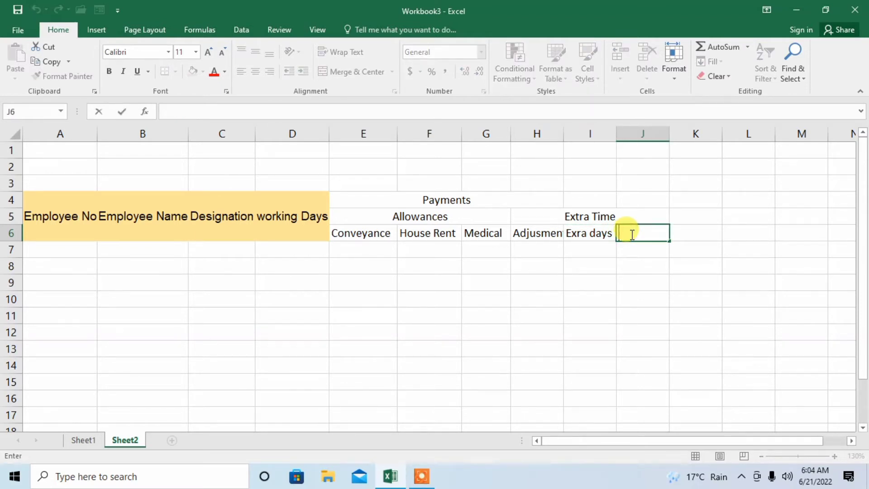
pyautogui.write('Exra day Salary')
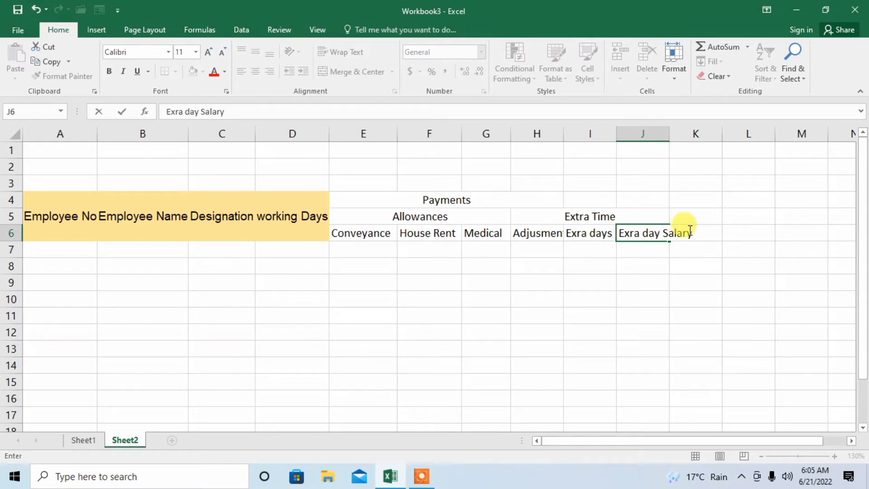
# Widen columns H and J so the Adjusments and Exra day Salary subheadings fit within their cells
pyautogui.click(558, 235)
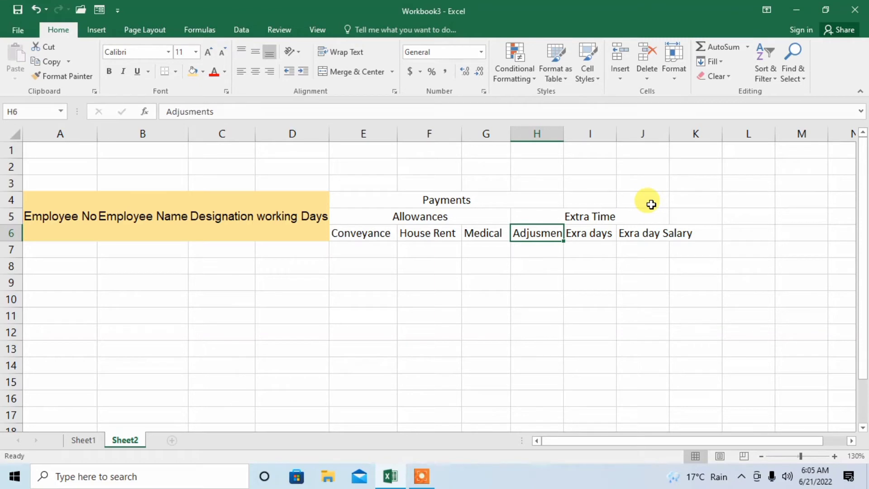
pyautogui.click(651, 204)
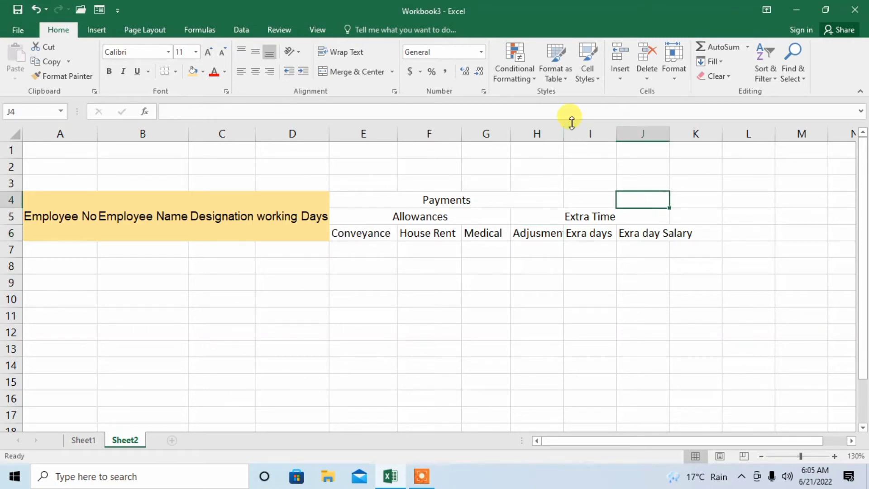
pyautogui.moveTo(563, 131); pyautogui.dragTo(578, 131)
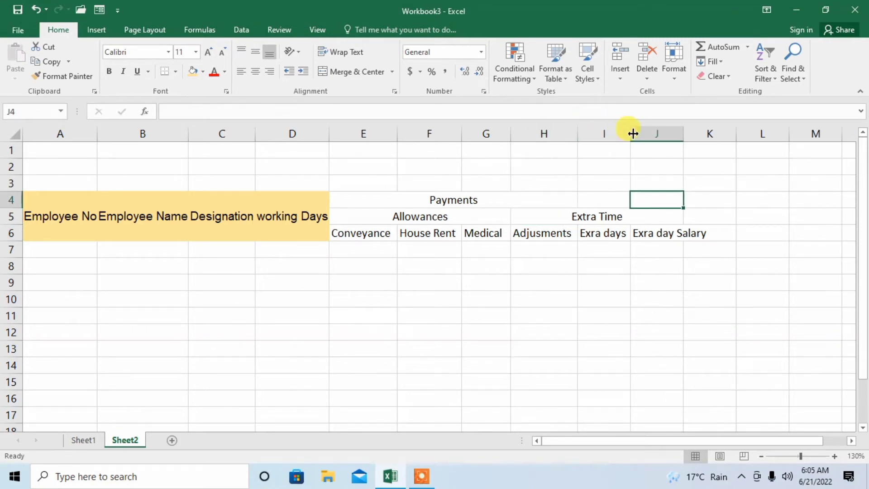
pyautogui.moveTo(630, 133); pyautogui.dragTo(630, 134)
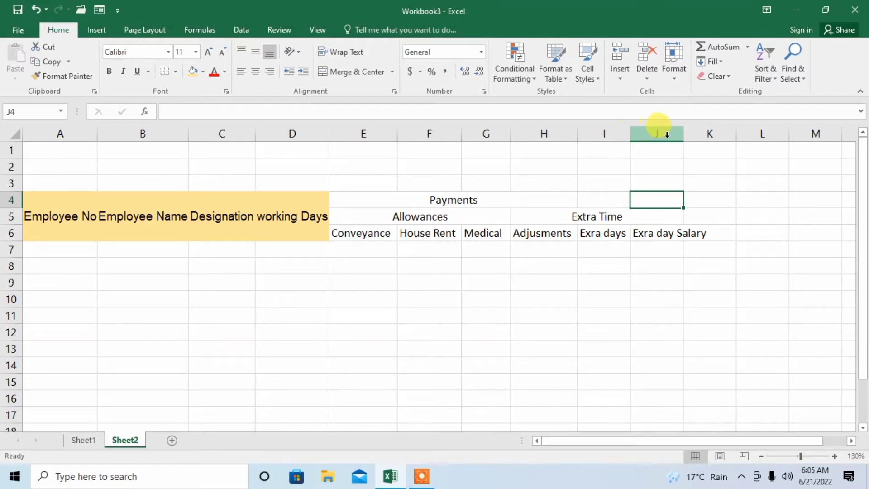
pyautogui.moveTo(684, 135); pyautogui.dragTo(713, 134)
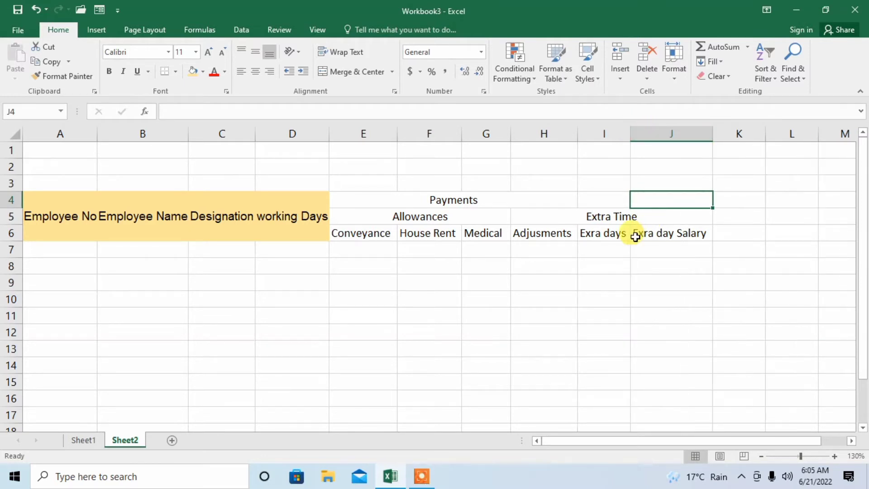
# Extend the merged and centered Payments heading across E4:J4 by unmerging and remerging the range
pyautogui.click(473, 199)
pyautogui.moveTo(473, 198); pyautogui.dragTo(635, 201)
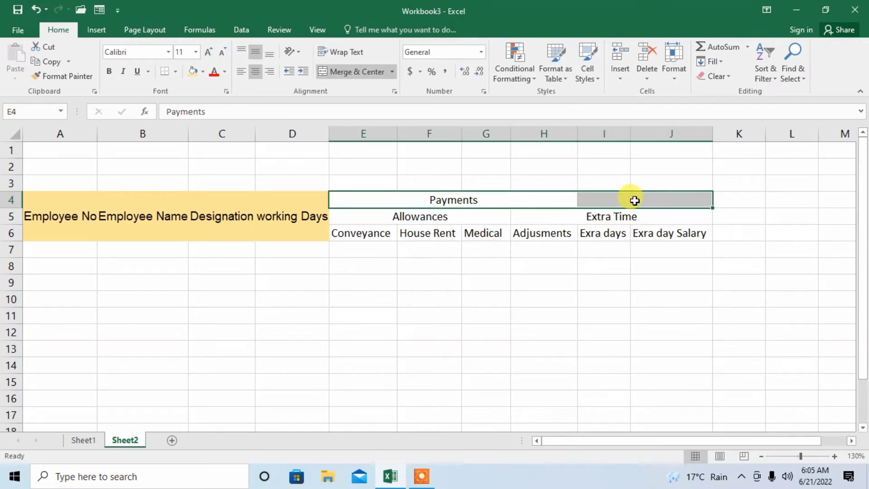
pyautogui.click(342, 70)
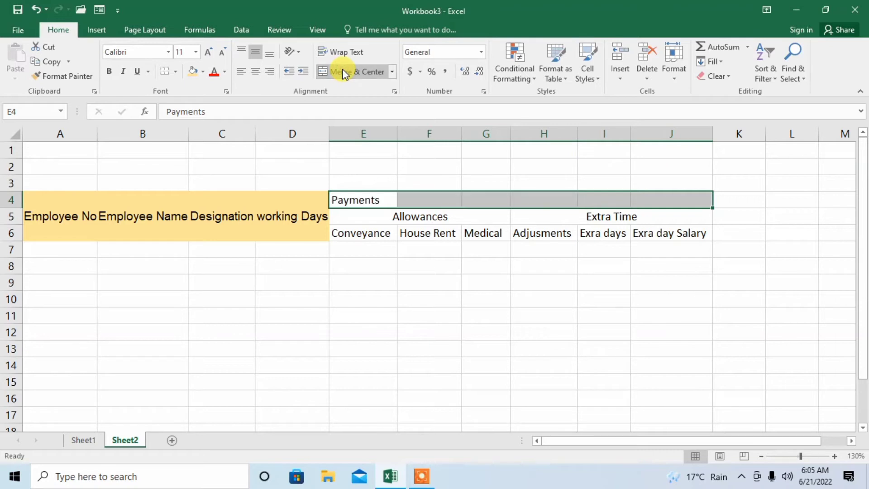
pyautogui.click(342, 70)
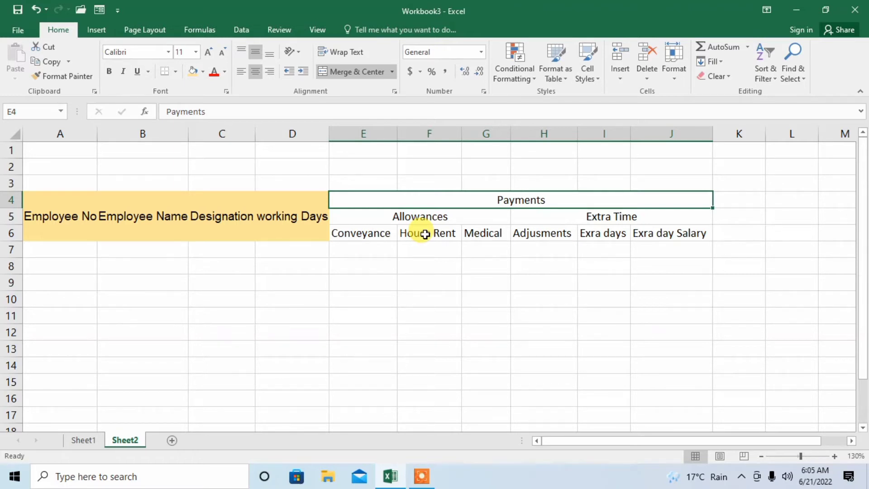
# Merge and center K5:K6 and enter the heading Gross Salary on two lines in the merged cell
pyautogui.click(746, 221)
pyautogui.moveTo(746, 221); pyautogui.dragTo(742, 232)
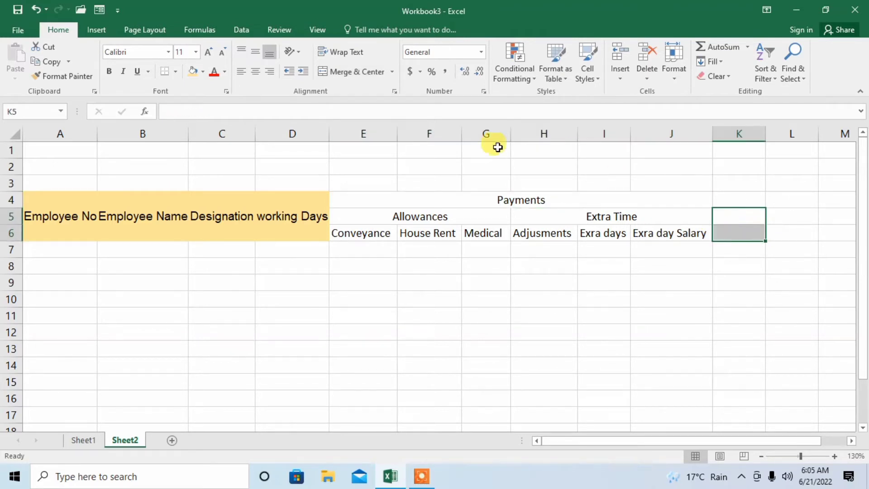
pyautogui.click(350, 71)
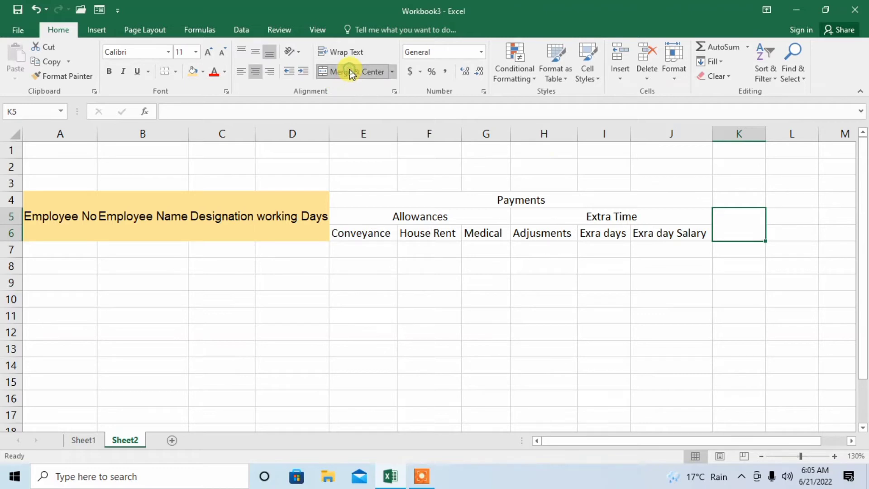
pyautogui.doubleClick(743, 218)
pyautogui.write('Gross')
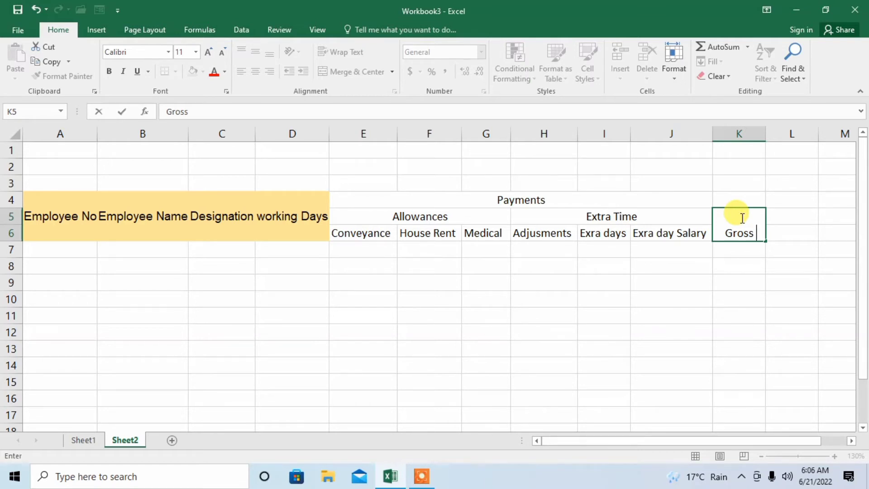
pyautogui.hotkey('alt', 'Return')
pyautogui.write('Salary')
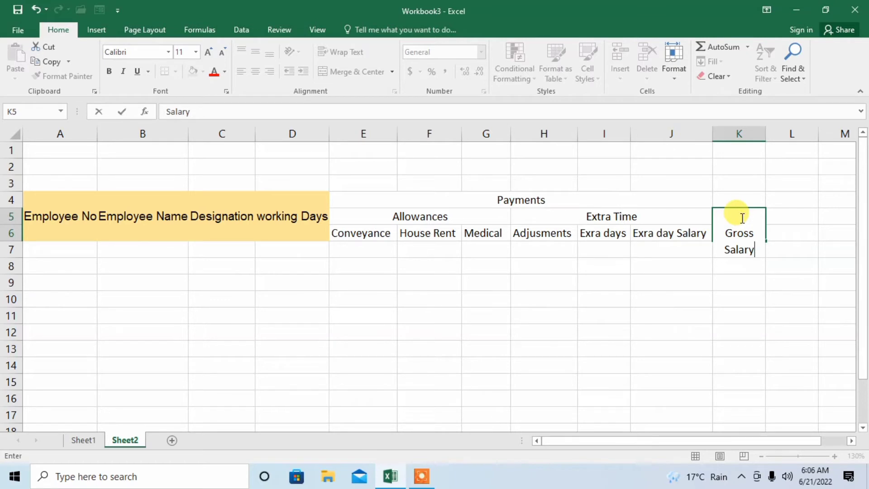
pyautogui.press('Tab')
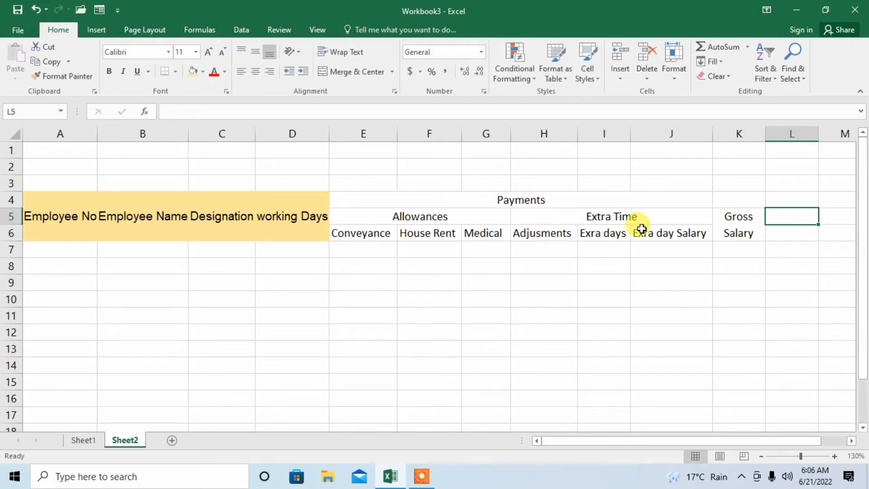
# Fill the Payments heading with dark orange and the Allowances block E5:G6 with light gold
pyautogui.click(355, 199)
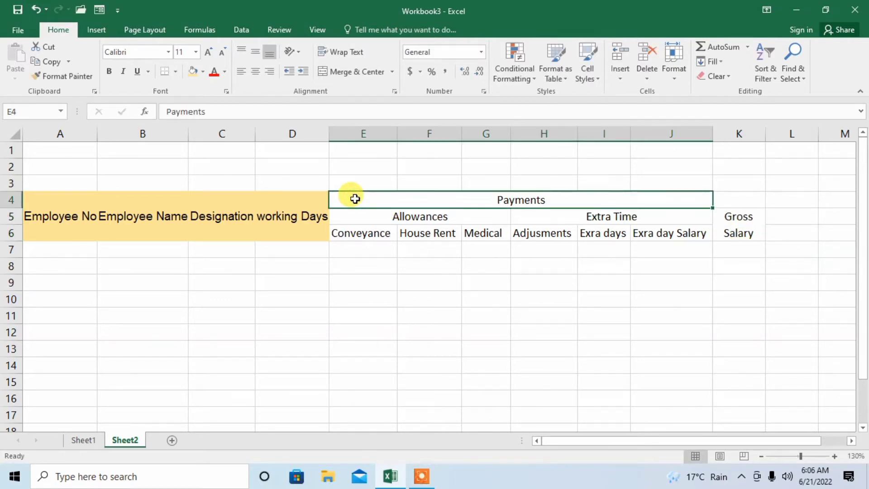
pyautogui.click(202, 72)
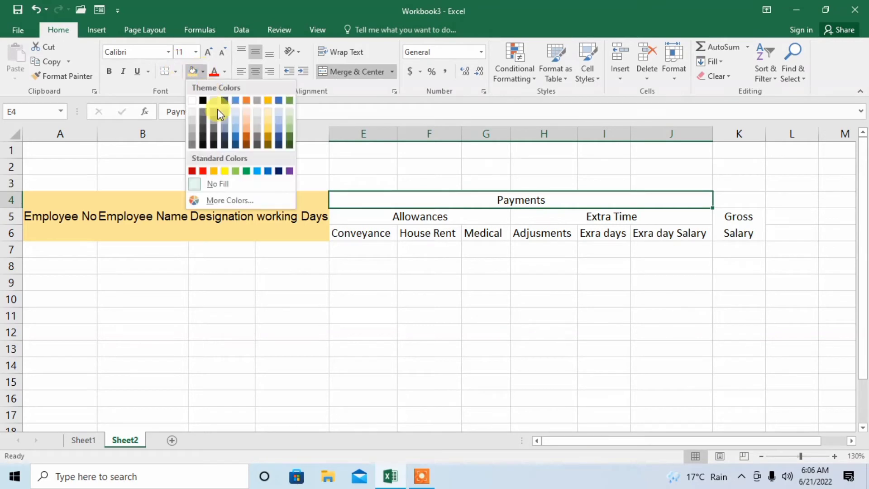
pyautogui.click(246, 133)
pyautogui.click(346, 216)
pyautogui.moveTo(346, 216); pyautogui.dragTo(501, 232)
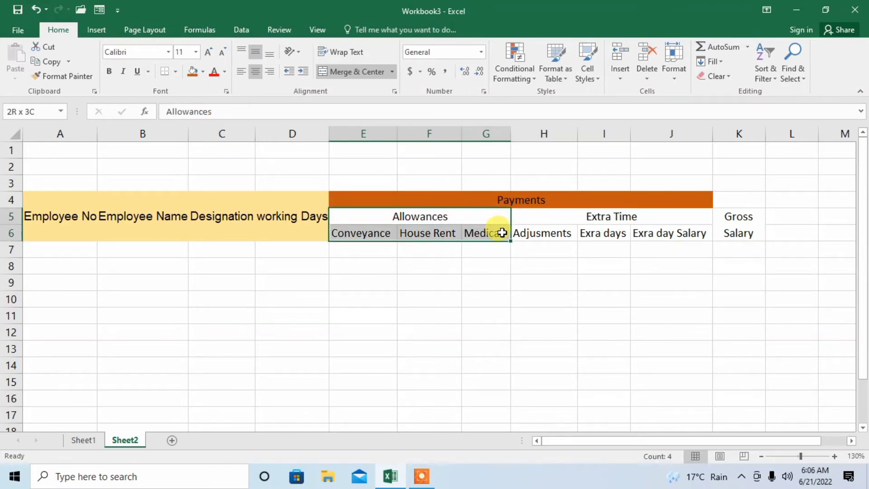
pyautogui.click(204, 72)
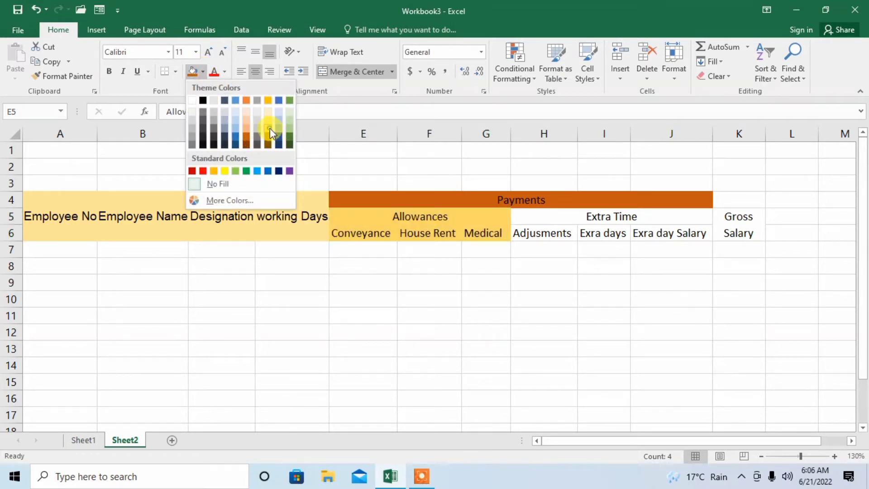
pyautogui.click(270, 129)
# Fill the Extra Time block H5:J6 with dark gold and the Gross Salary cell with standard orange
pyautogui.click(558, 220)
pyautogui.moveTo(558, 220); pyautogui.dragTo(581, 232)
pyautogui.click(202, 68)
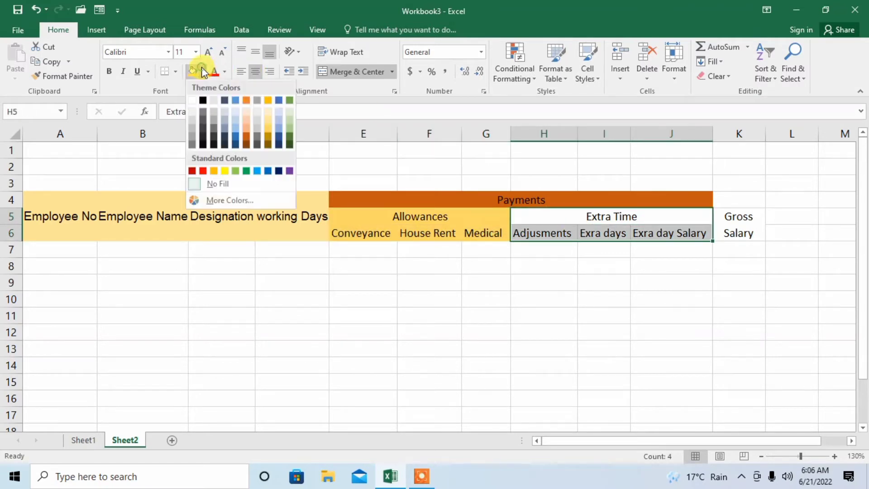
pyautogui.click(271, 137)
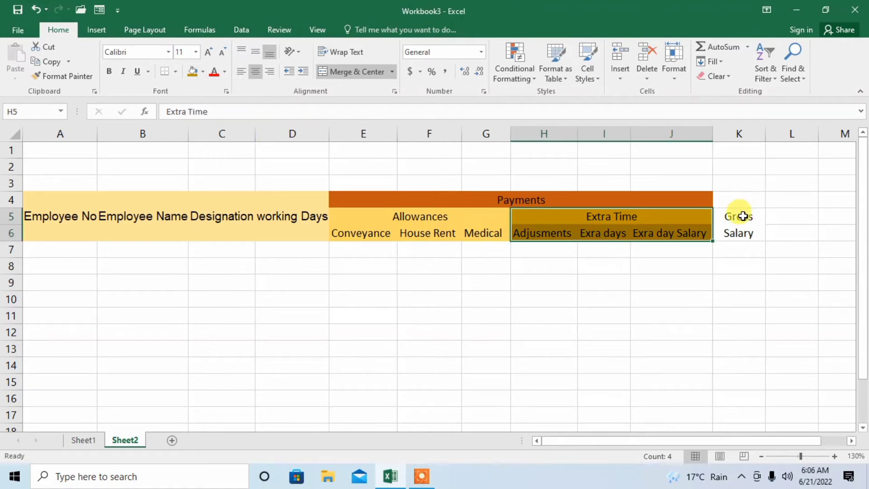
pyautogui.moveTo(740, 216); pyautogui.dragTo(739, 231)
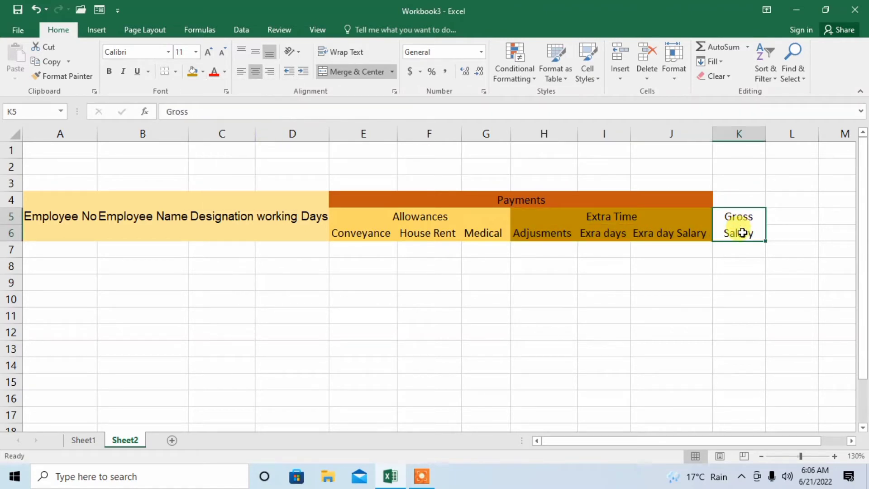
pyautogui.click(203, 73)
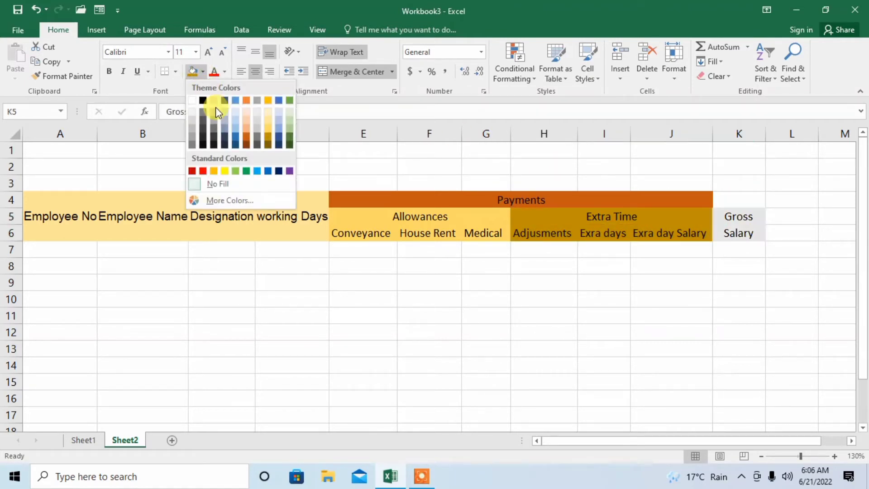
pyautogui.click(213, 171)
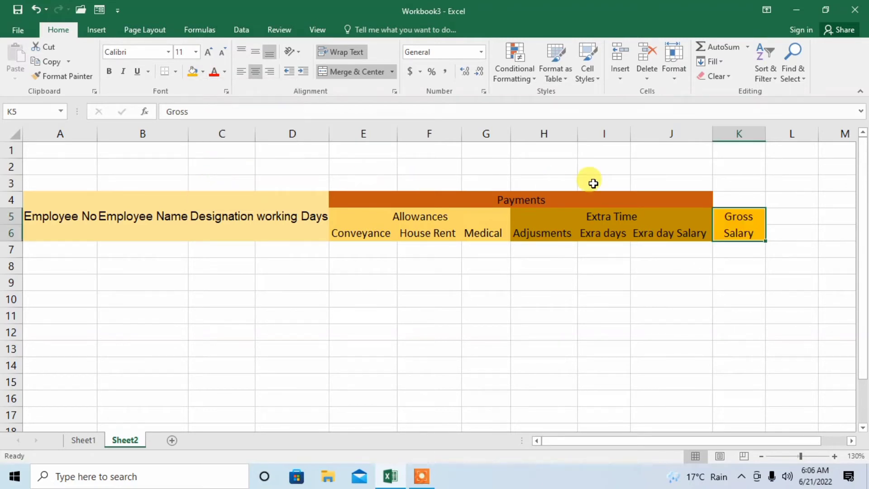
# Extend the merged and centered Payments heading to E4:K4 so it also spans the Gross Salary column
pyautogui.moveTo(587, 196); pyautogui.dragTo(745, 197)
pyautogui.click(350, 71)
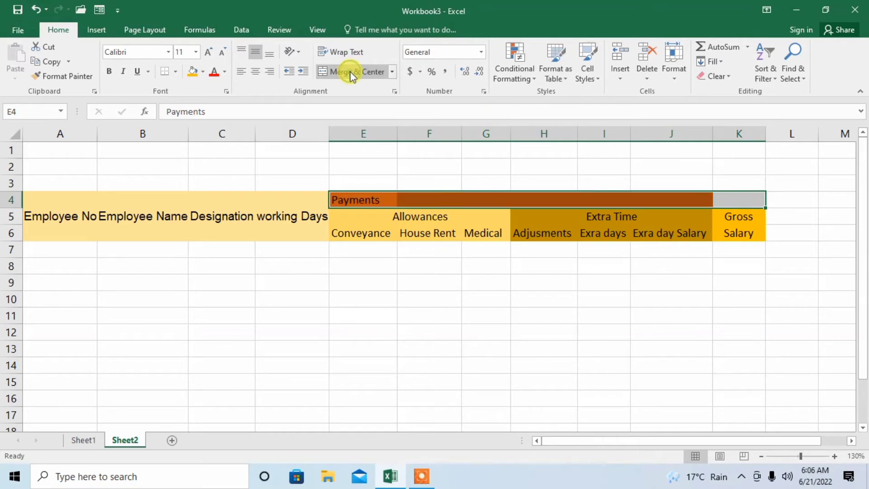
pyautogui.click(349, 71)
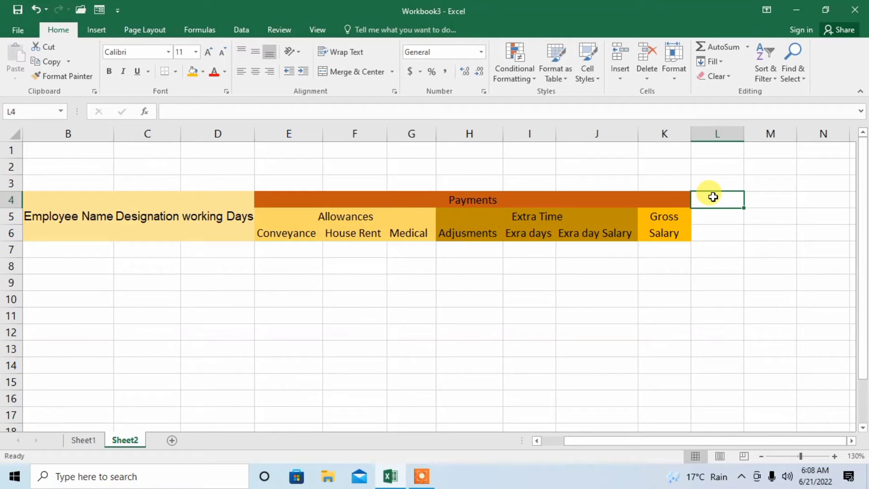
# Merge and center L4:O4, and merge and center L5:L6 with the subheading Advanced
pyautogui.moveTo(714, 197); pyautogui.dragTo(645, 199)
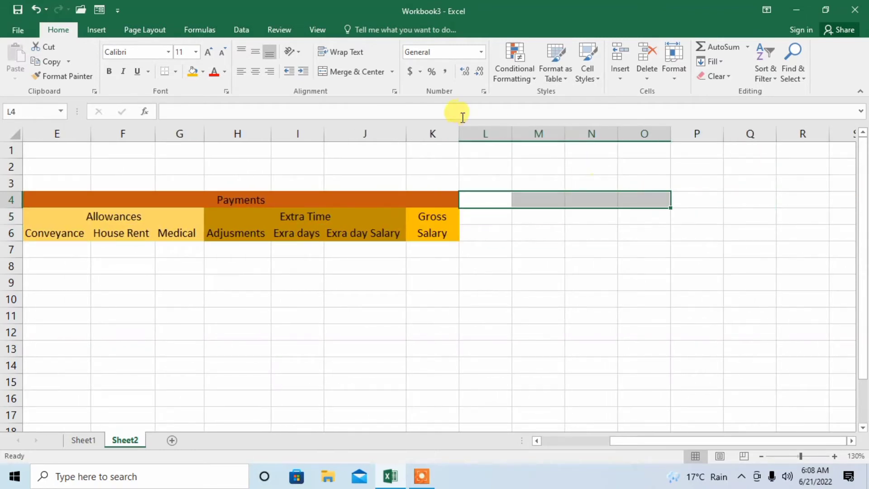
pyautogui.click(368, 72)
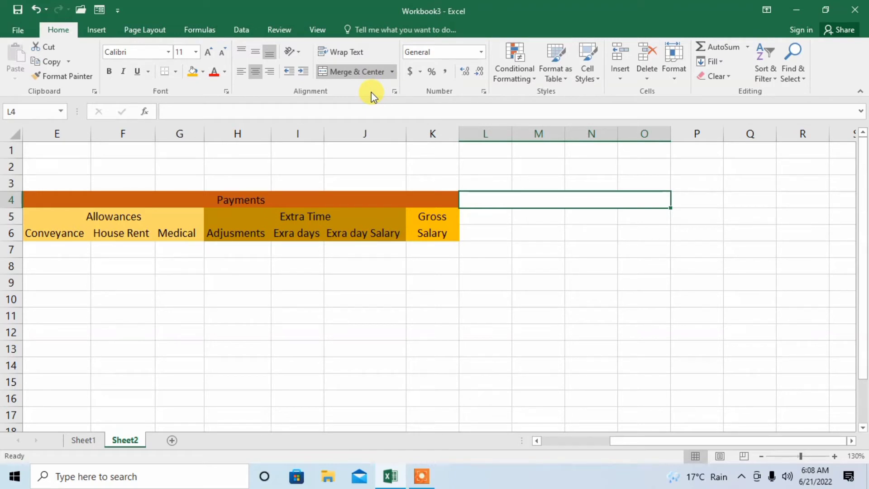
pyautogui.moveTo(480, 217); pyautogui.dragTo(479, 232)
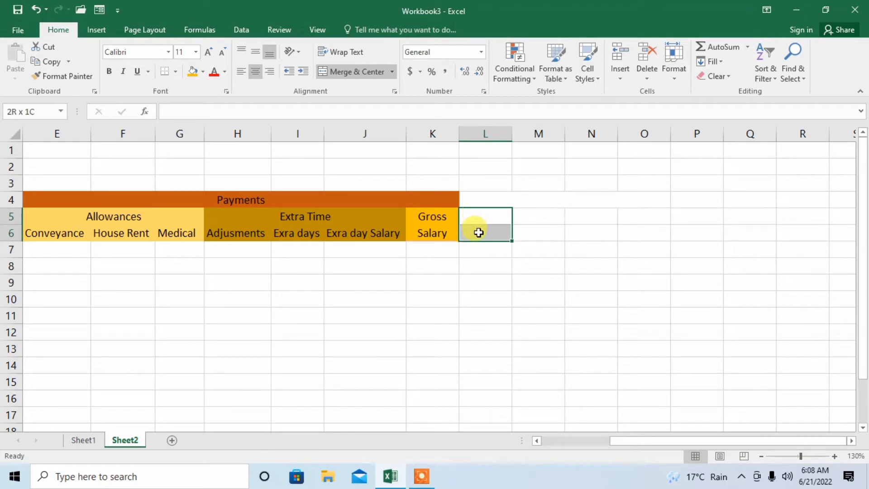
pyautogui.click(342, 71)
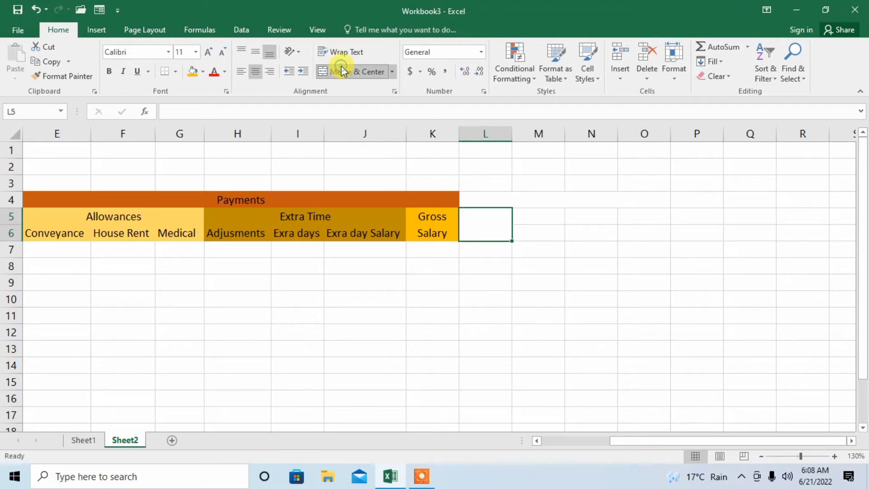
pyautogui.doubleClick(473, 218)
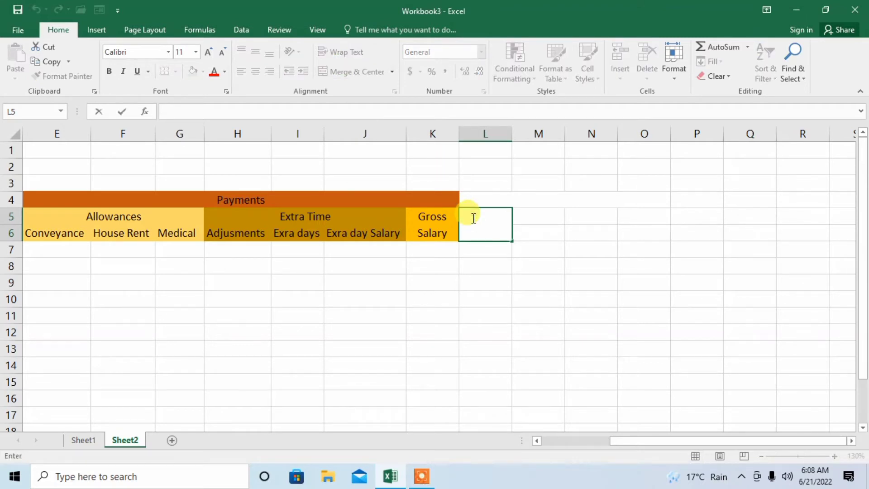
pyautogui.write('Advanced')
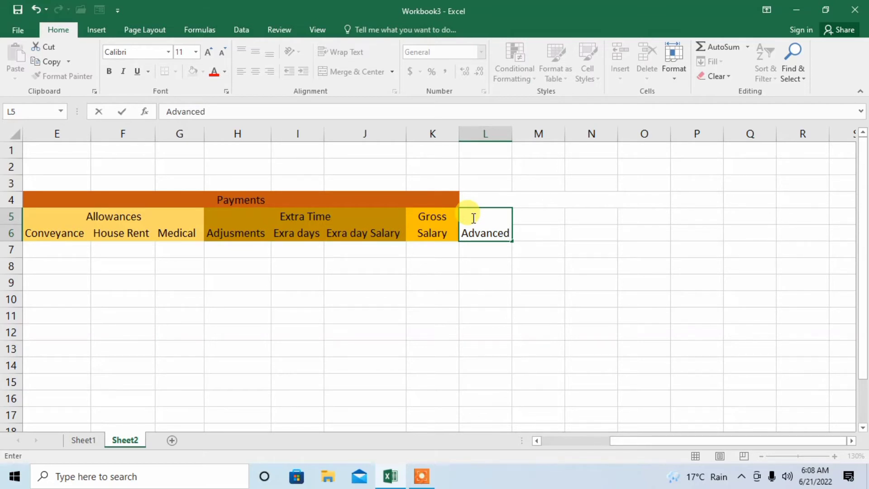
# Complete the Advanced subheading in L5:L6 by adding Salary on a second line within the cell
pyautogui.hotkey('alt', 'Return')
pyautogui.write('Sa')
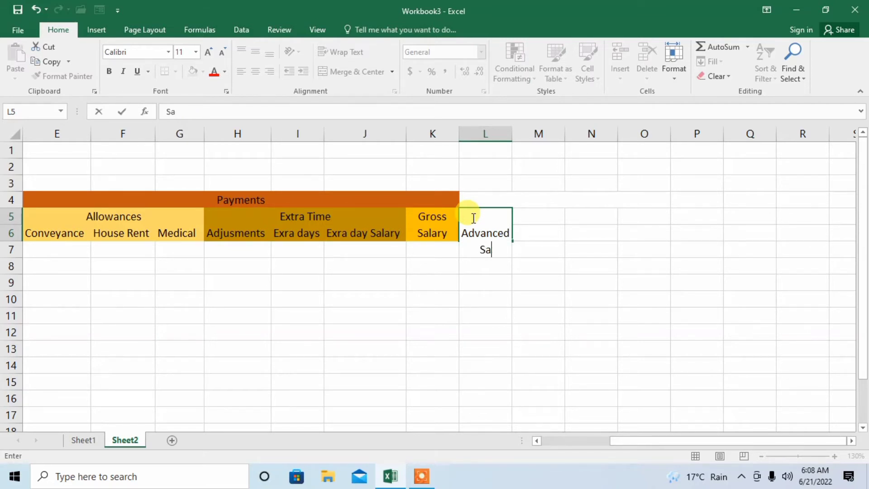
pyautogui.write('lary')
pyautogui.click(534, 224)
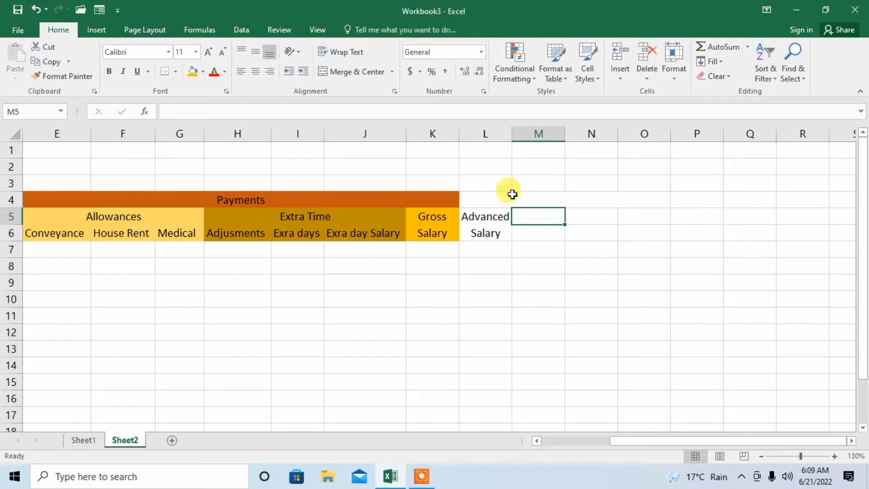
# Enter the heading Deductions in the merged cell L4:O4
pyautogui.click(495, 210)
pyautogui.click(501, 204)
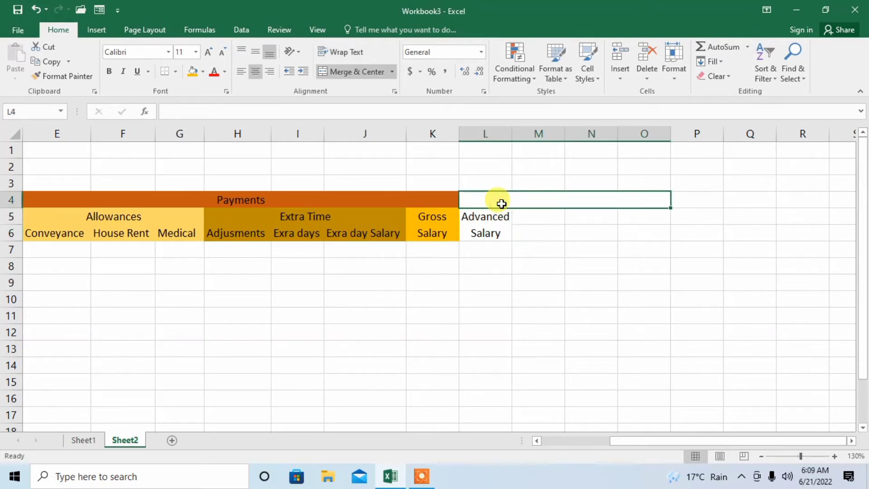
pyautogui.doubleClick(501, 203)
pyautogui.write('D')
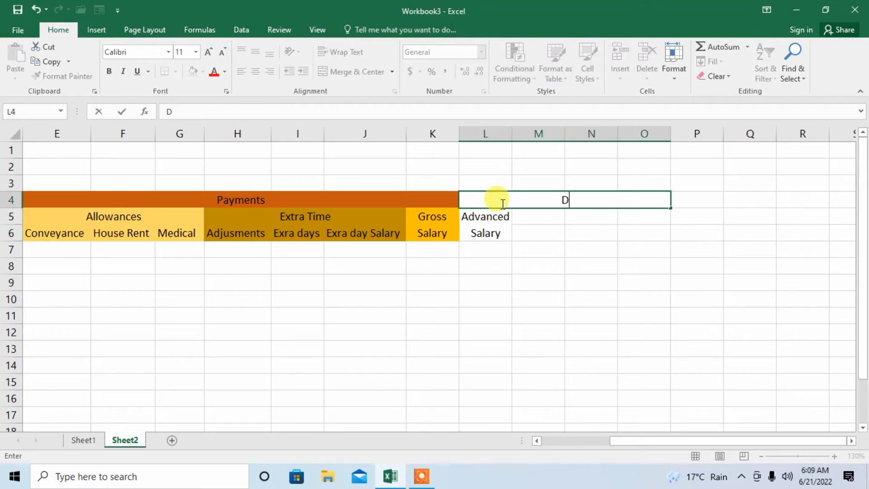
pyautogui.write('eductions')
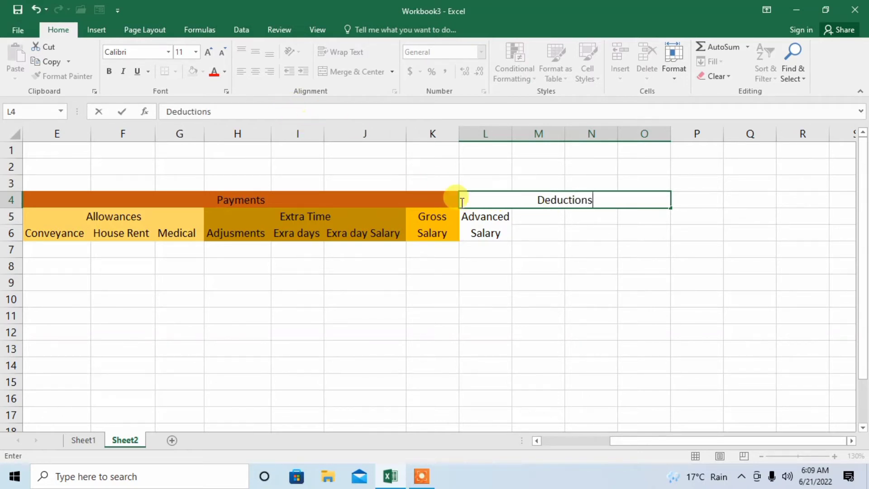
pyautogui.click(632, 277)
# Fill the Deductions heading with light orange (the 40% lighter theme orange)
pyautogui.click(516, 200)
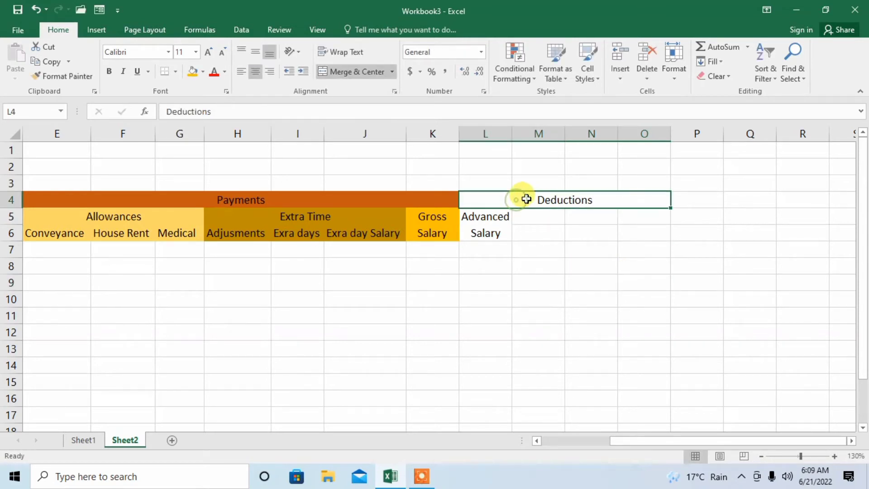
pyautogui.click(203, 71)
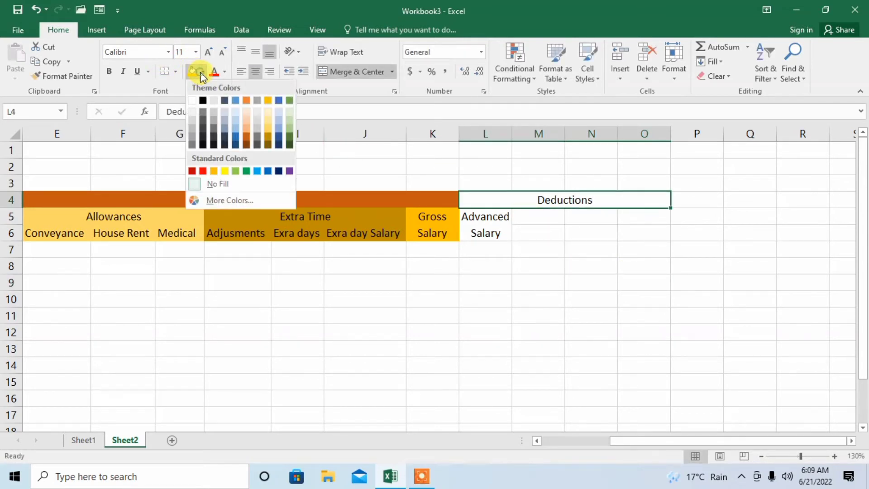
pyautogui.click(246, 129)
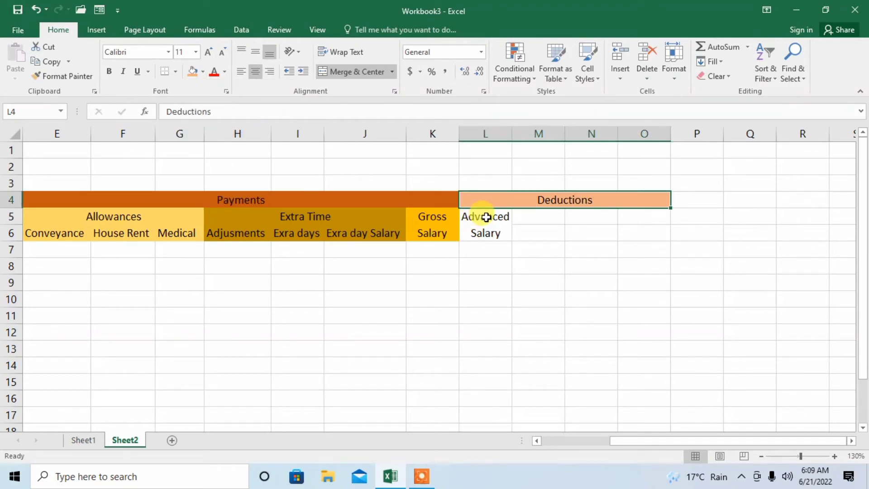
# Merge and center M5:M6, N5:N6 and O5:O6 separately as subheading cells under Deductions
pyautogui.moveTo(547, 218); pyautogui.dragTo(547, 234)
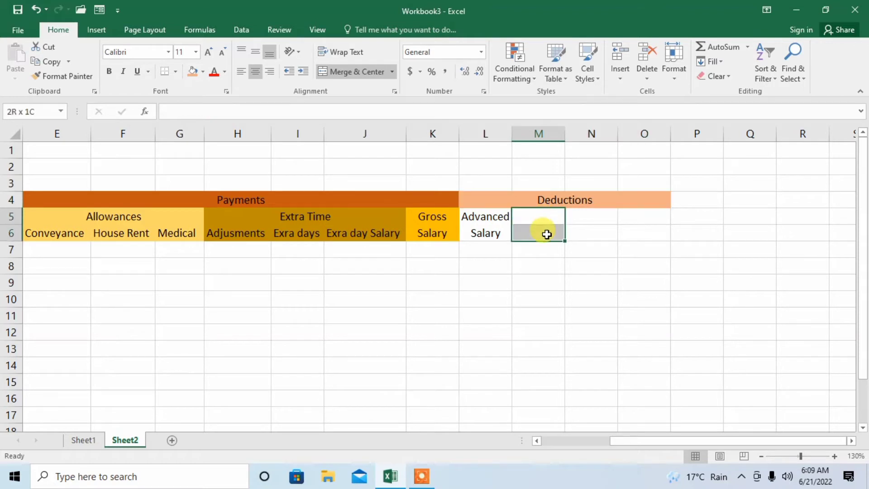
pyautogui.click(359, 78)
pyautogui.click(583, 218)
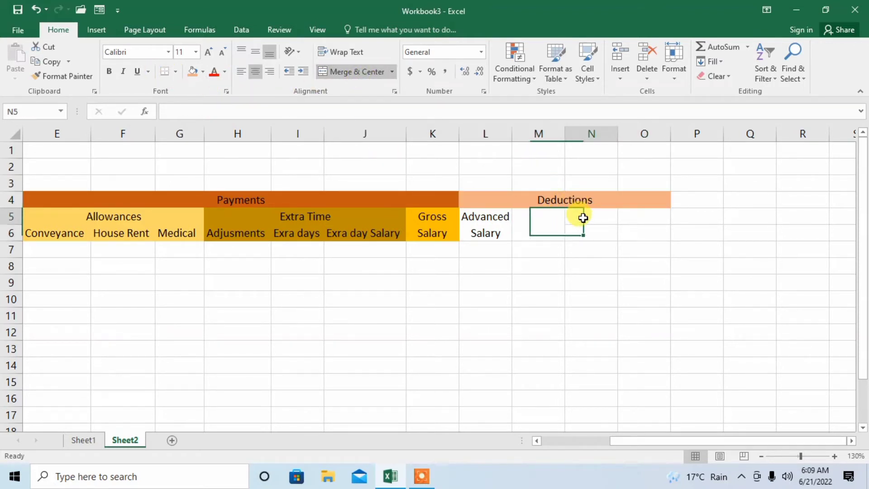
pyautogui.moveTo(583, 217)
pyautogui.mouseDown()
pyautogui.moveTo(582, 243)
pyautogui.moveTo(582, 232)
pyautogui.mouseUp()
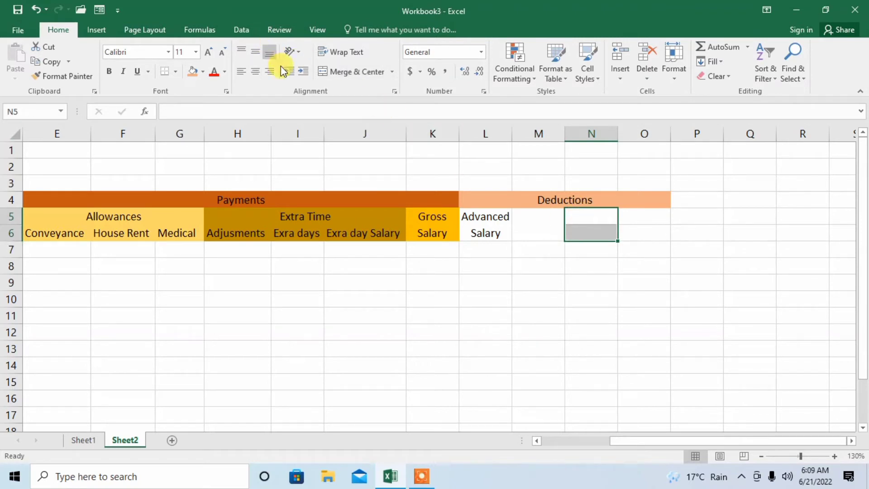
pyautogui.click(344, 72)
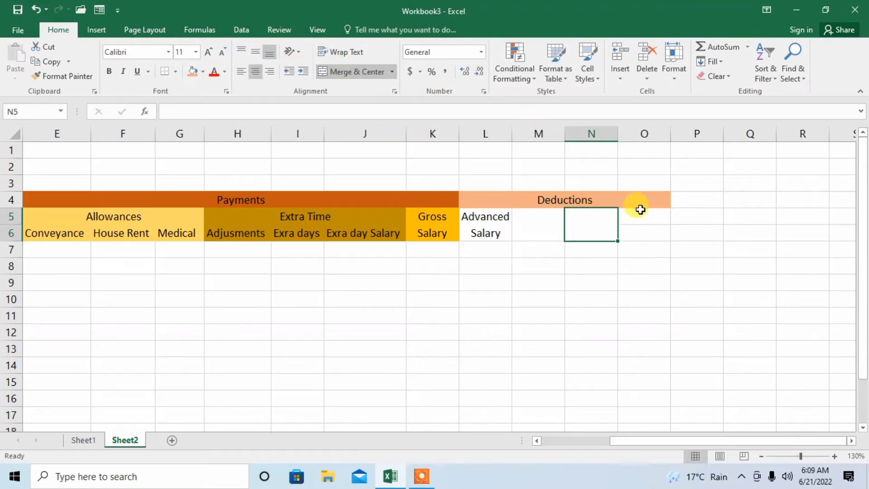
pyautogui.moveTo(640, 216); pyautogui.dragTo(638, 233)
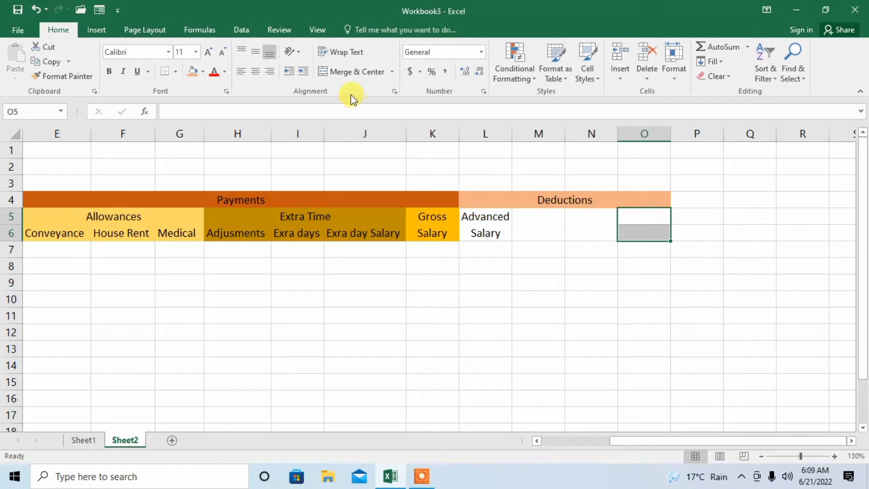
pyautogui.click(343, 72)
# Enter the subheadings Fund 1 in M5, Fund 2 in N5 and Fund 3 in O5
pyautogui.click(522, 225)
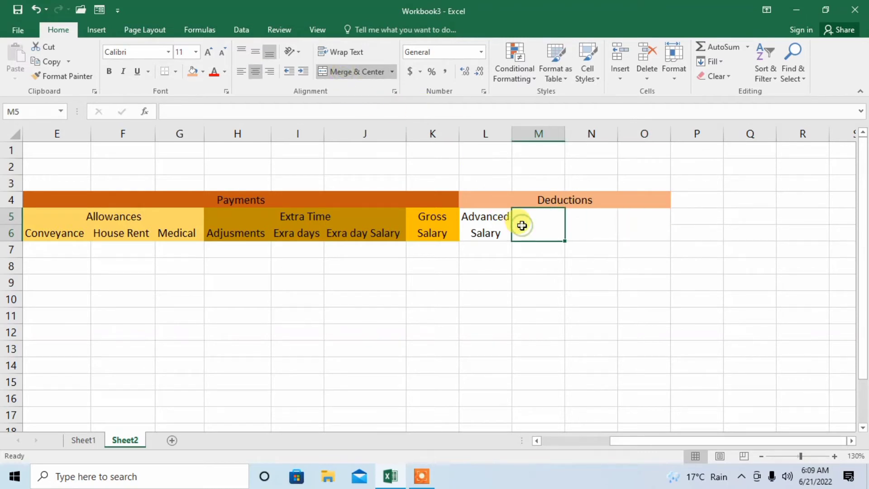
pyautogui.doubleClick(522, 225)
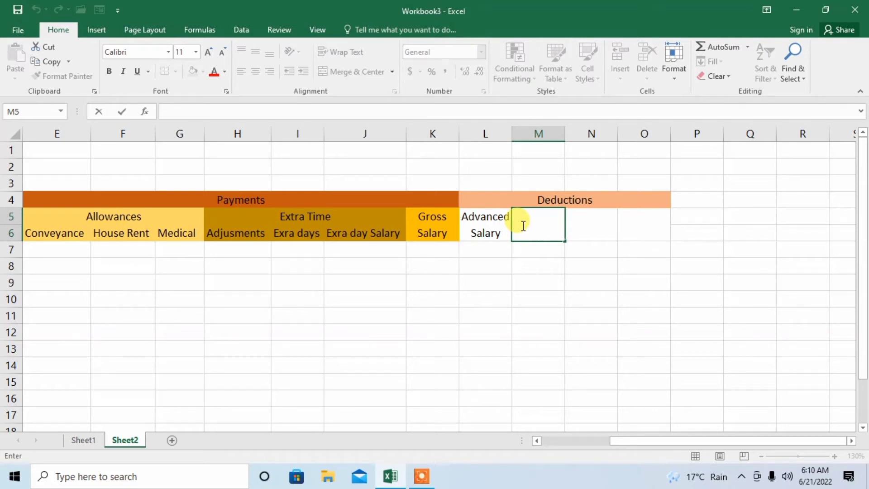
pyautogui.write('Fund')
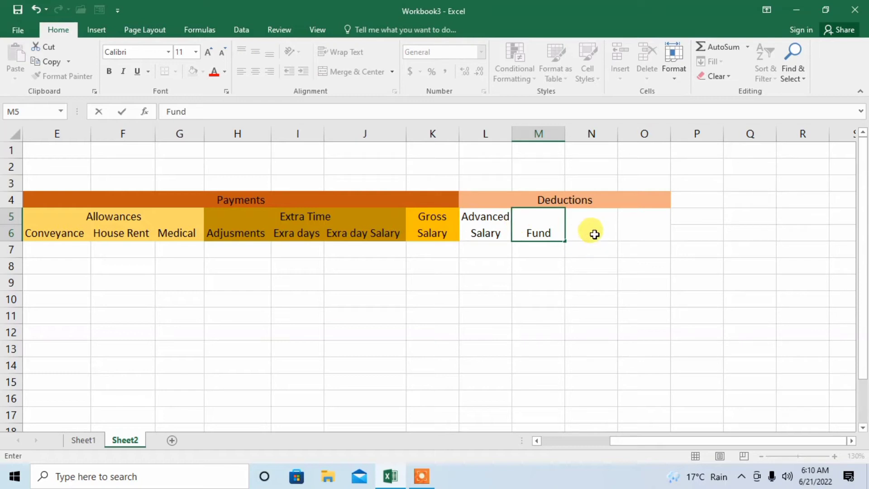
pyautogui.write(' 1')
pyautogui.click(595, 234)
pyautogui.write('Fund')
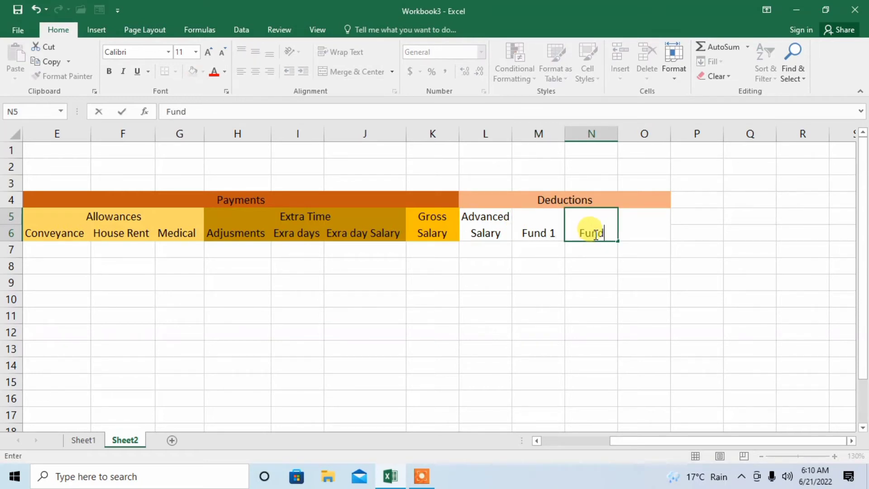
pyautogui.write(' 2')
pyautogui.press('Tab')
pyautogui.write('Fund ')
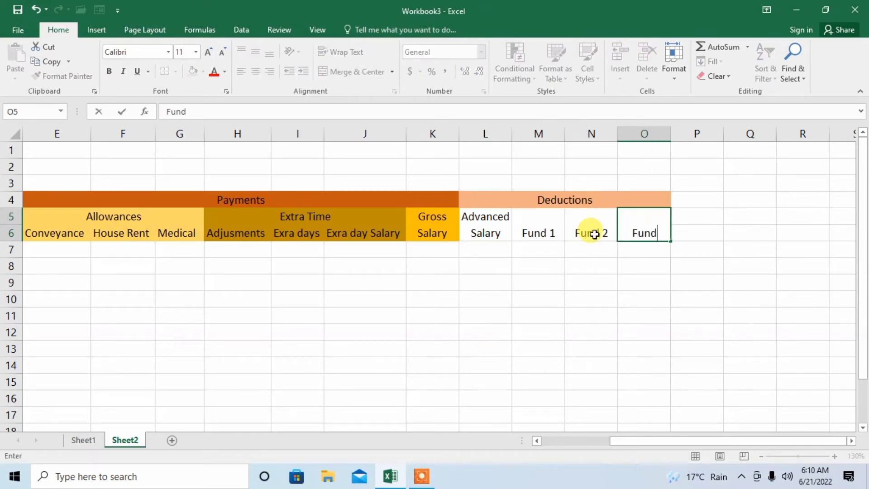
pyautogui.write('3')
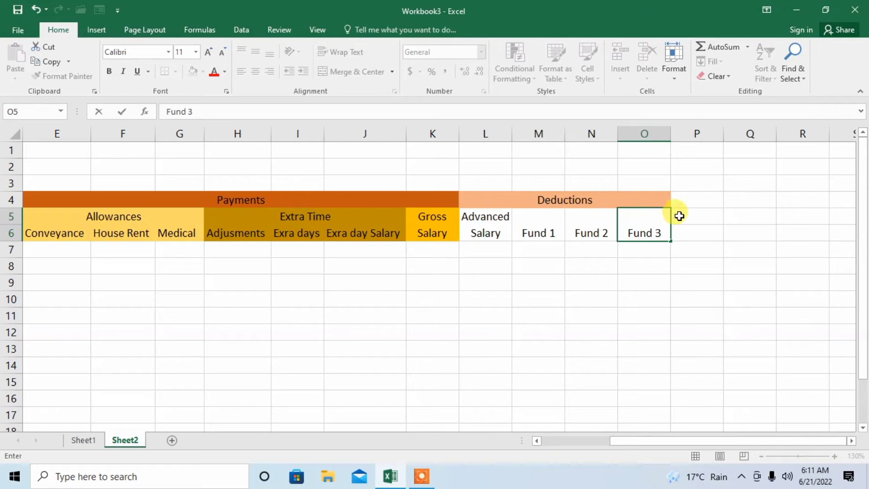
# Merge and center P5:P6 and enter the subheading Total Deduction, with Deduction on a second line within the cell
pyautogui.moveTo(679, 216); pyautogui.dragTo(678, 230)
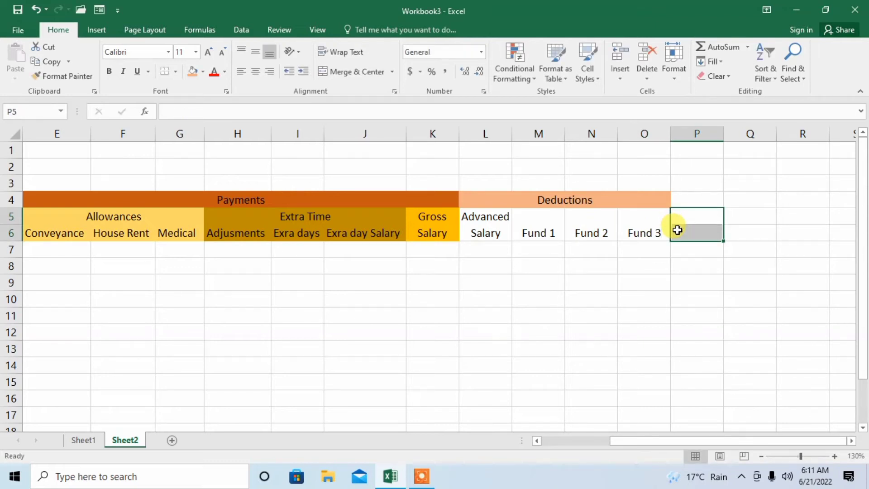
pyautogui.click(355, 71)
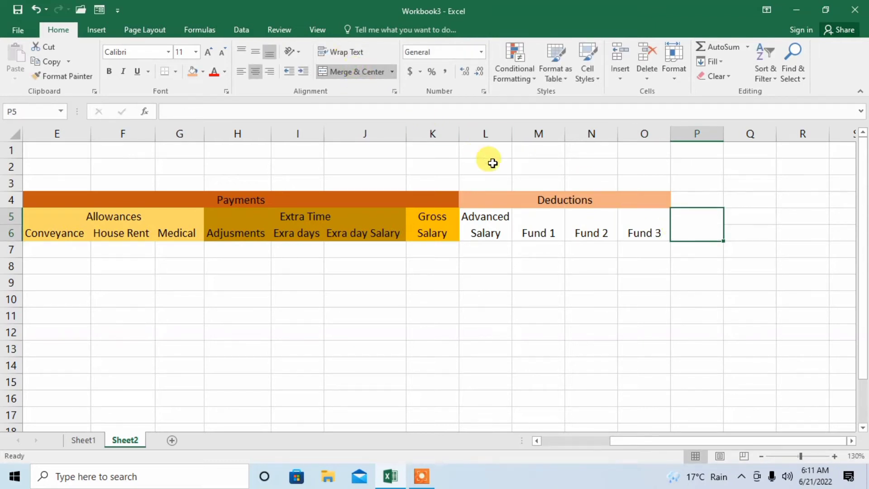
pyautogui.doubleClick(682, 233)
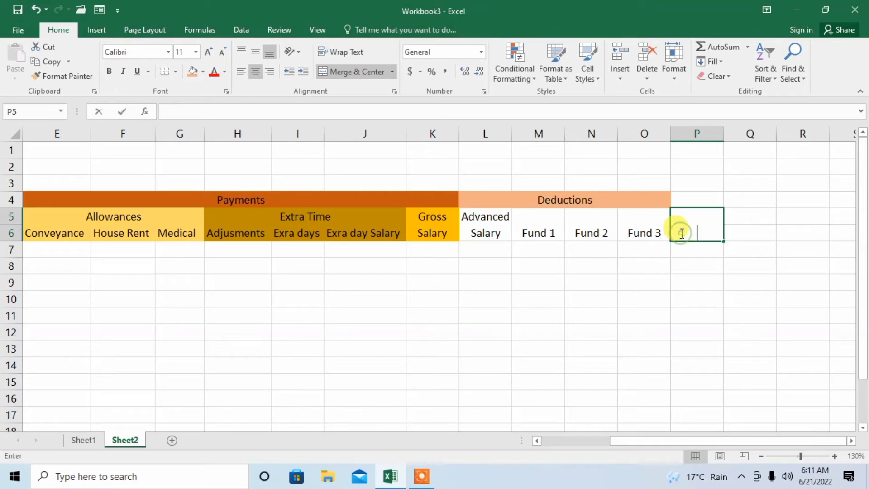
pyautogui.write('Total')
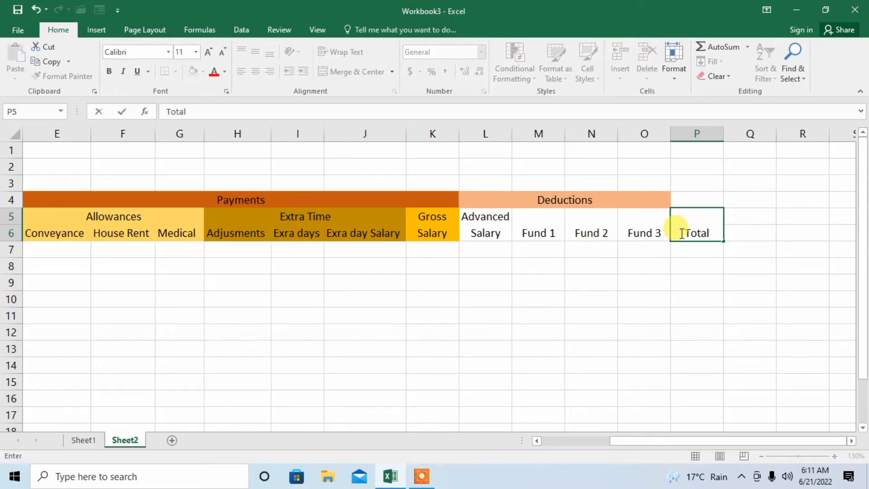
pyautogui.write(' D')
pyautogui.press('BackSpace')
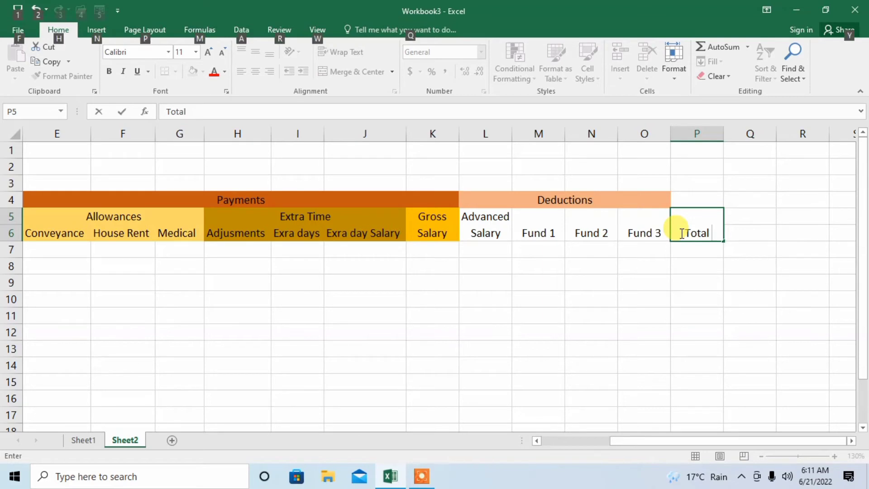
pyautogui.hotkey('alt', 'Return')
pyautogui.write('De')
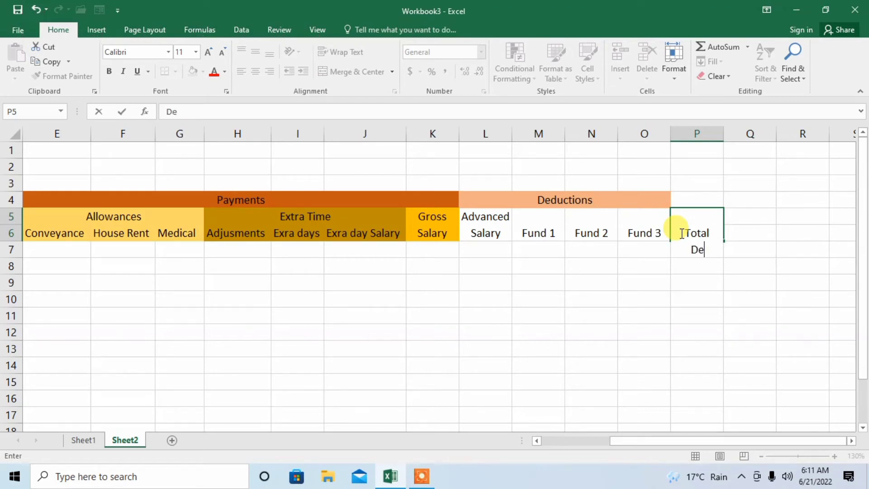
pyautogui.write('duction')
pyautogui.press('Tab')
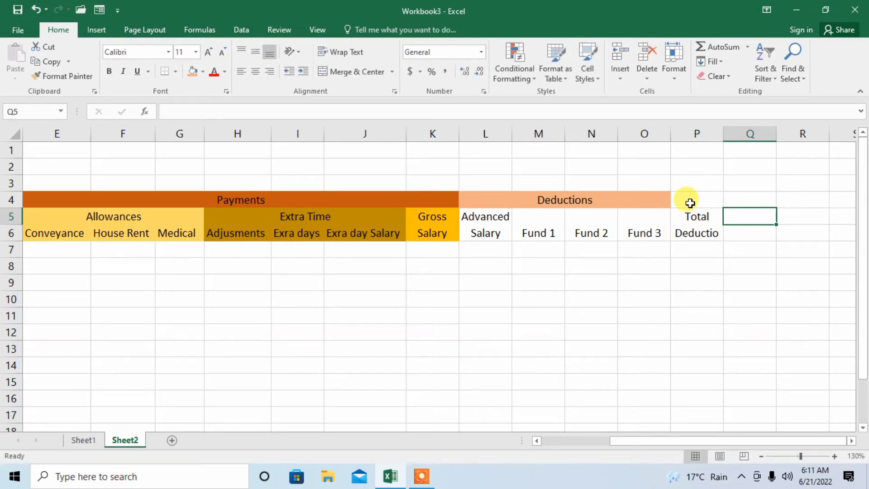
# Extend the merged and centered Deductions heading to L4:P4 so it also spans the Total Deduction column
pyautogui.click(652, 201)
pyautogui.moveTo(651, 201); pyautogui.dragTo(693, 199)
pyautogui.click(346, 72)
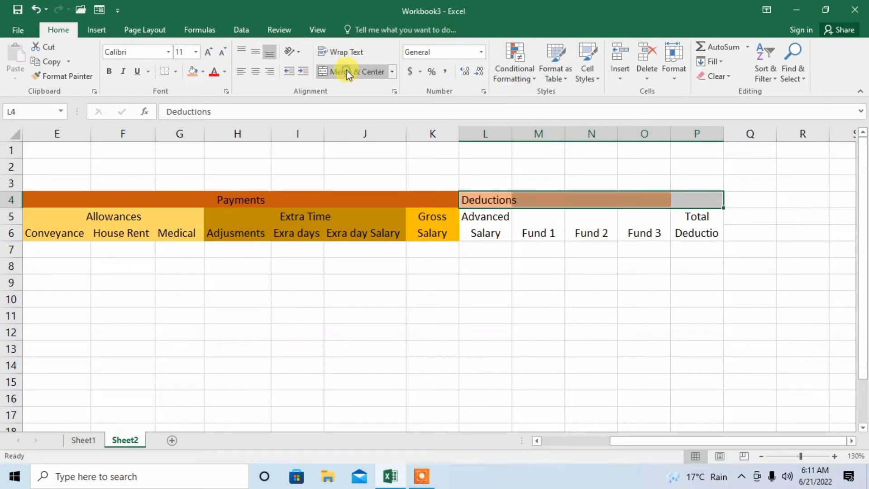
pyautogui.click(347, 72)
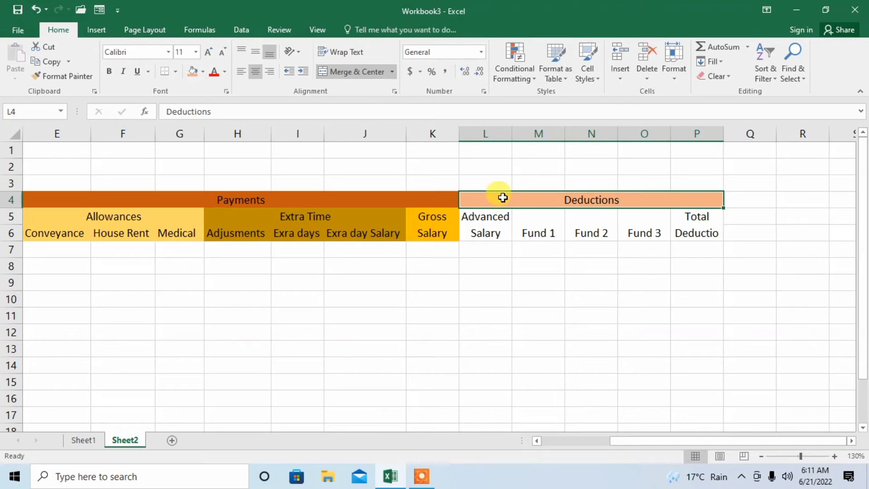
# Fill the Deductions subheadings L5:P6 with a paler orange (the 60% lighter theme orange)
pyautogui.click(480, 220)
pyautogui.moveTo(488, 223); pyautogui.dragTo(690, 225)
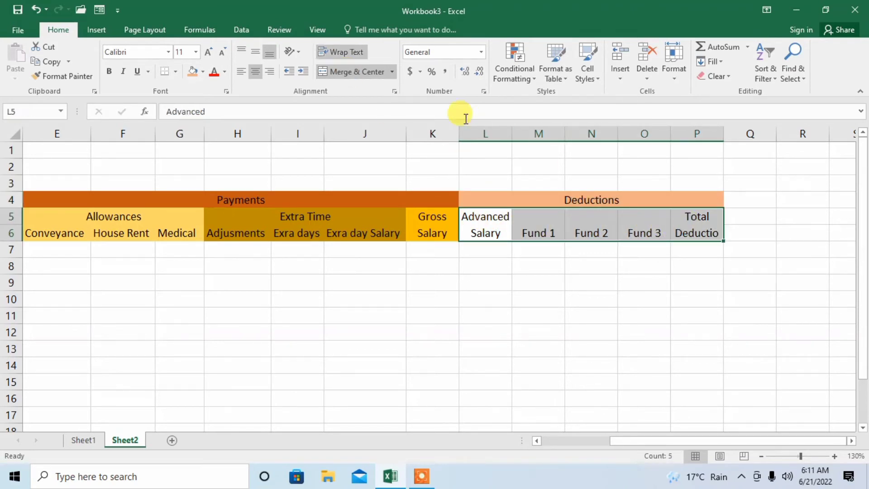
pyautogui.click(203, 71)
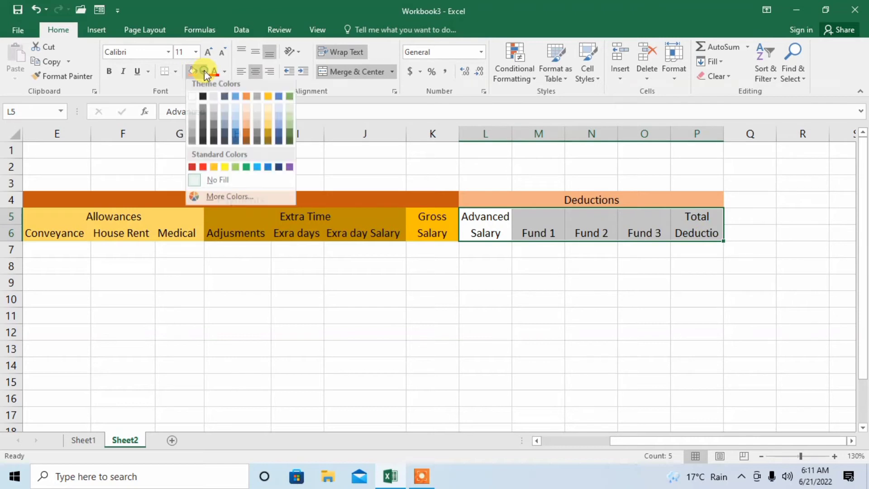
pyautogui.click(248, 121)
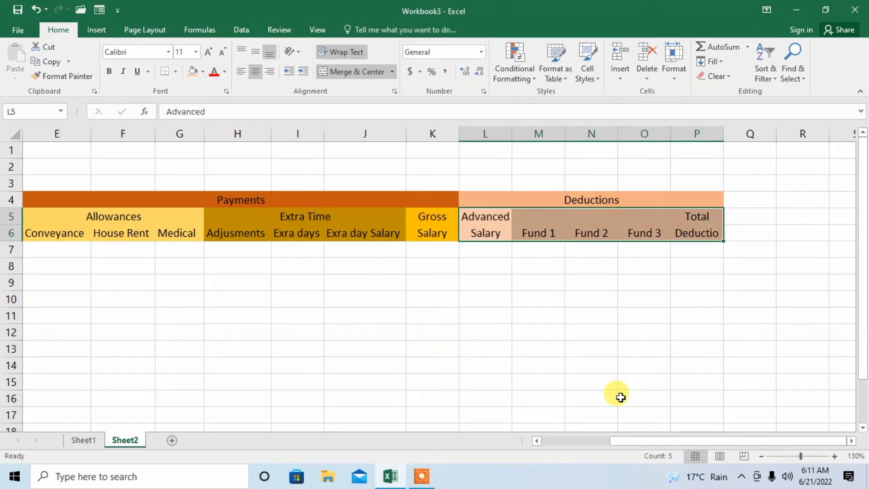
# Merge and center Q4:Q6 and enter the heading Net Salary, with Salary on a second line within the cell
pyautogui.moveTo(643, 442); pyautogui.dragTo(553, 456)
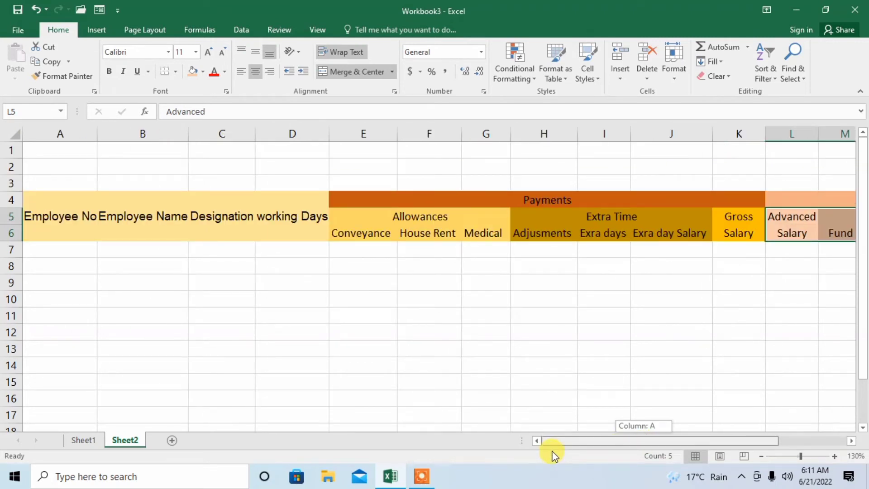
pyautogui.moveTo(578, 445); pyautogui.dragTo(630, 437)
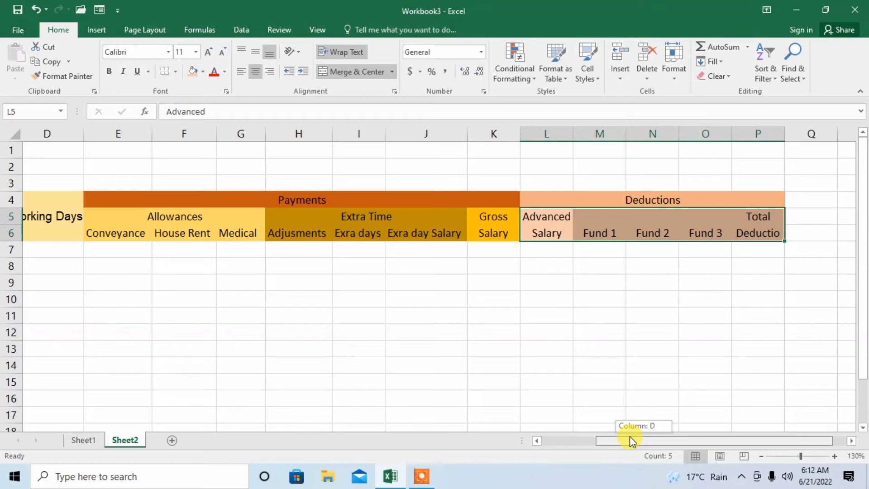
pyautogui.moveTo(630, 437); pyautogui.dragTo(646, 437)
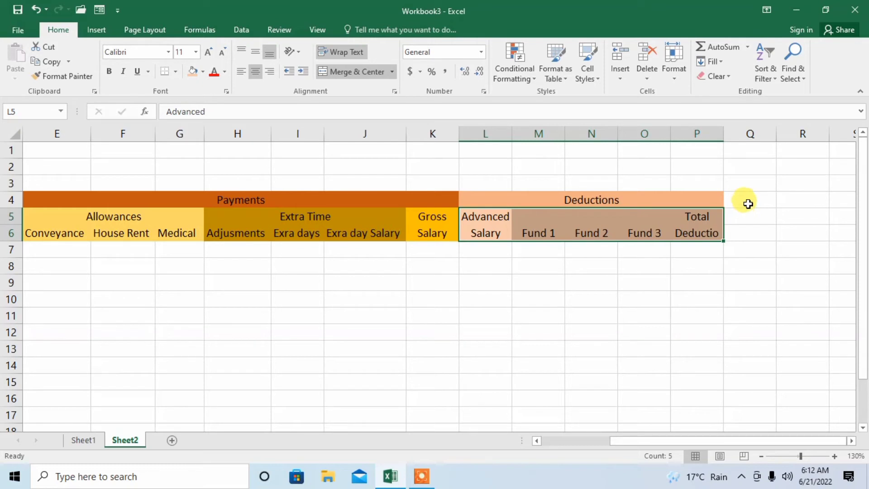
pyautogui.moveTo(748, 203); pyautogui.dragTo(743, 230)
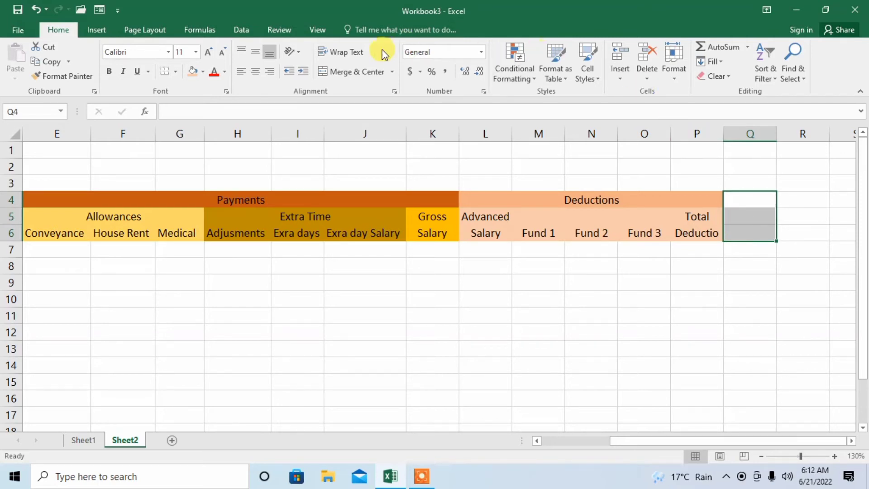
pyautogui.click(366, 70)
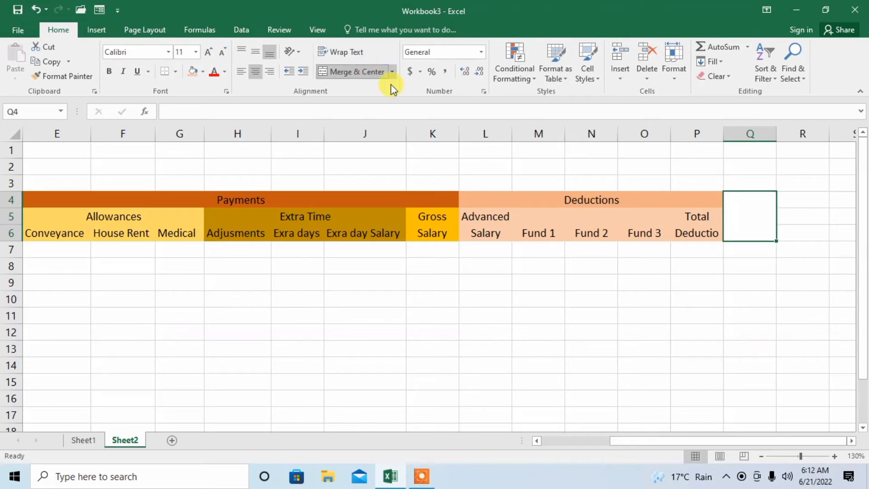
pyautogui.doubleClick(758, 204)
pyautogui.write('Net')
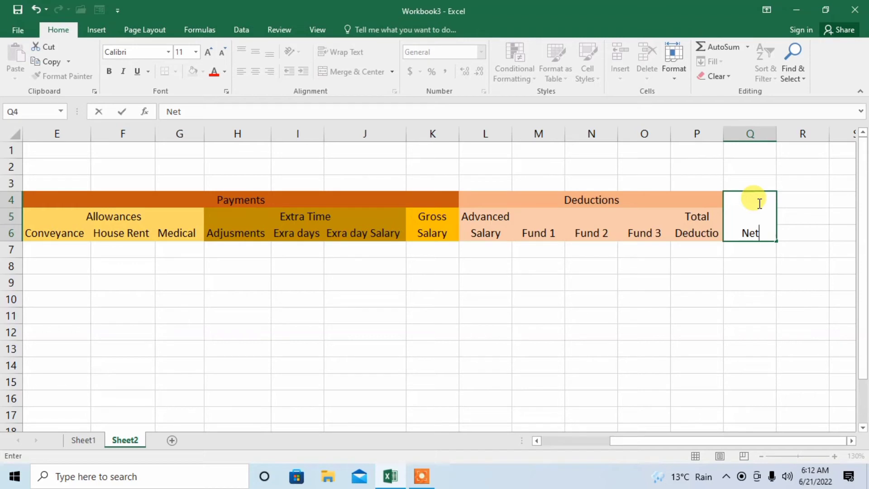
pyautogui.hotkey('alt', 'Return')
pyautogui.write('Salary')
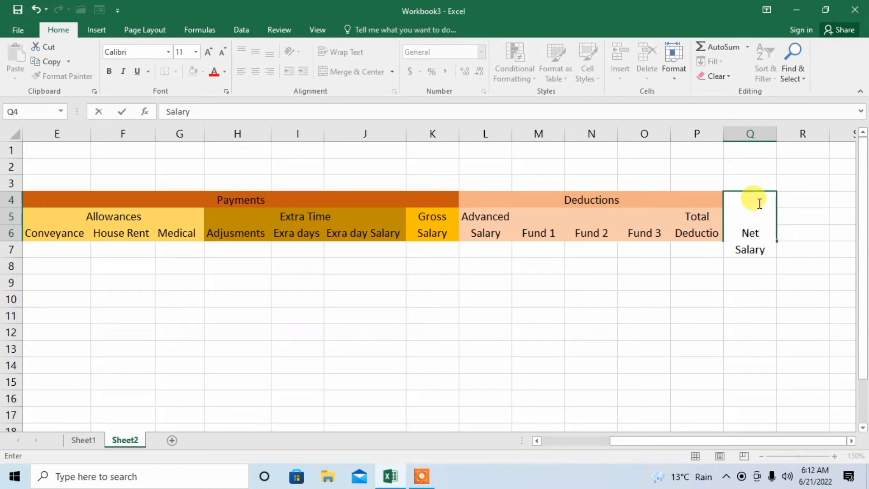
pyautogui.press('Tab')
pyautogui.click(806, 236)
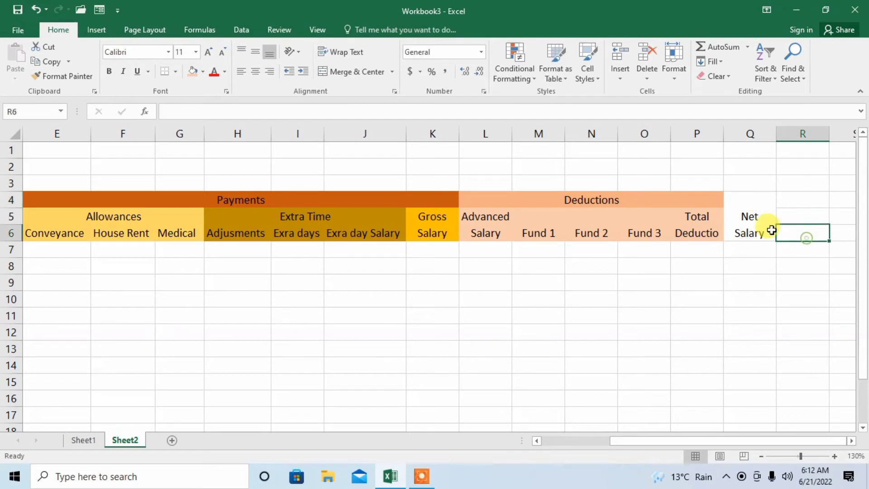
# Middle-align the Net Salary heading vertically and fill it with the standard Orange color
pyautogui.click(732, 218)
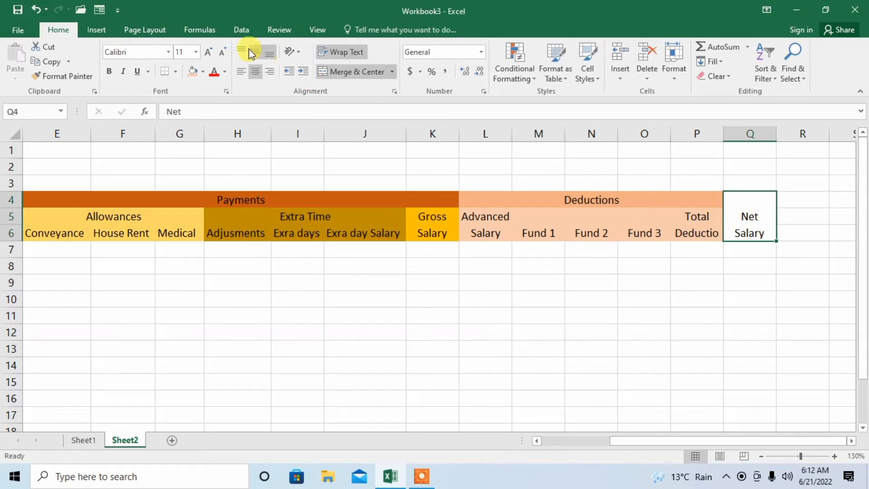
pyautogui.click(253, 51)
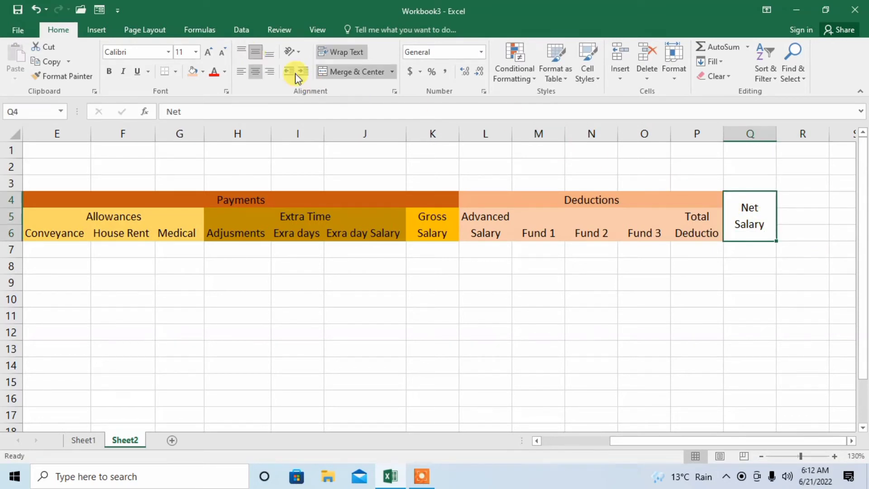
pyautogui.click(203, 72)
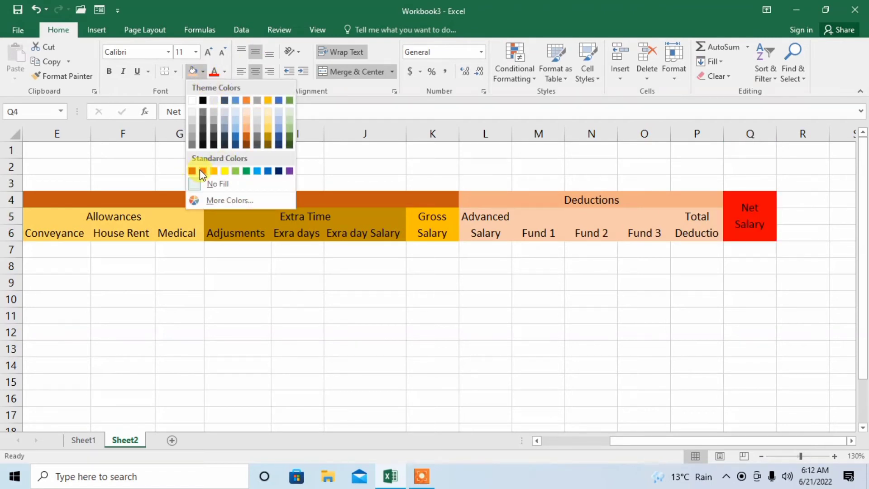
pyautogui.click(217, 171)
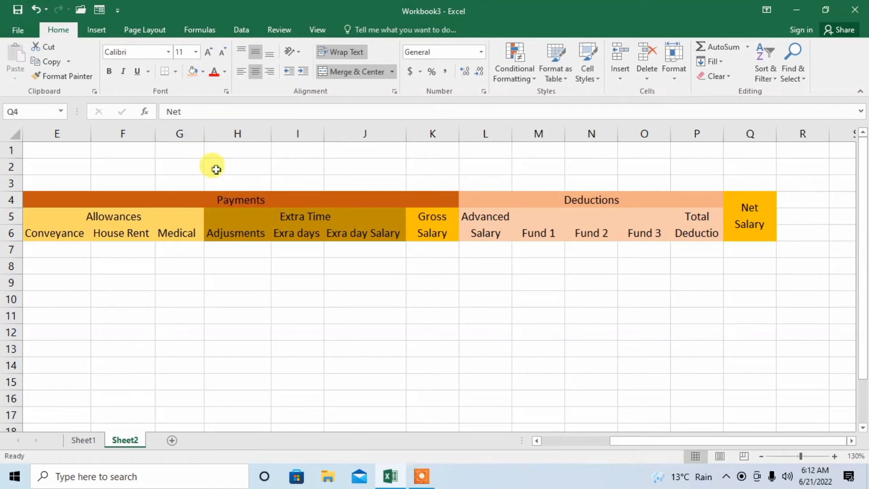
pyautogui.click(461, 319)
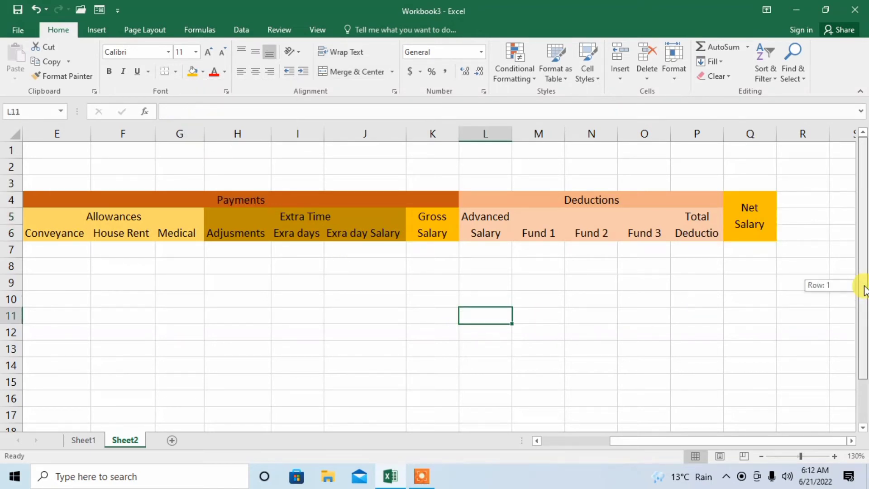
pyautogui.moveTo(629, 439); pyautogui.dragTo(541, 460)
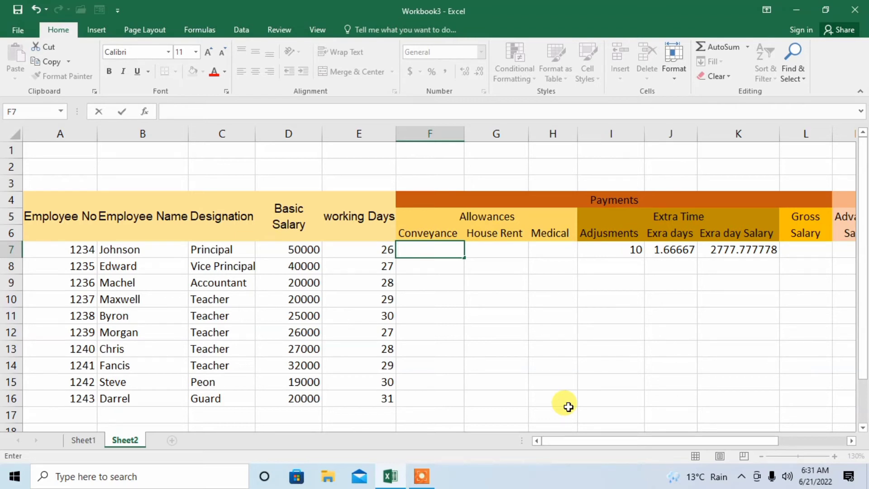
pyautogui.click(310, 223)
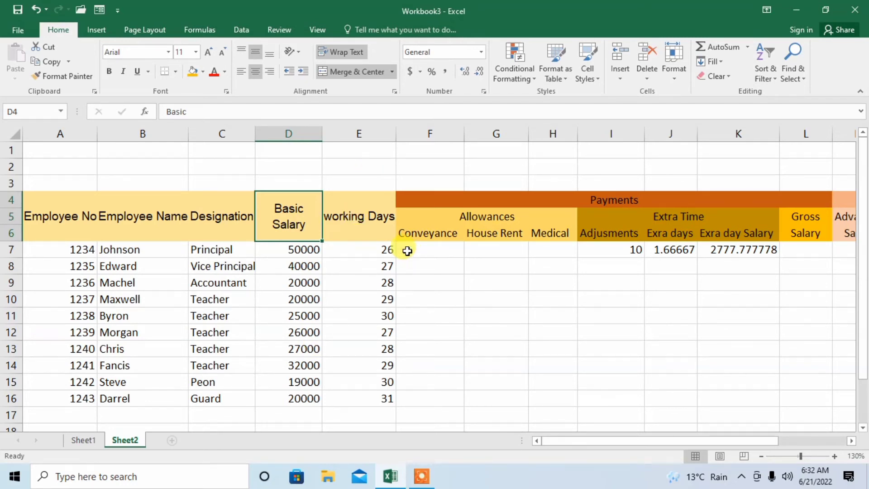
pyautogui.click(353, 179)
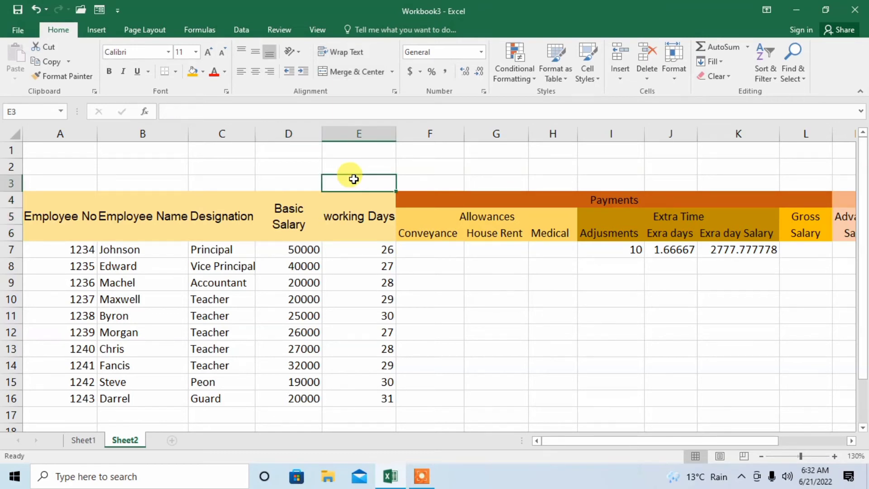
pyautogui.rightClick(319, 134)
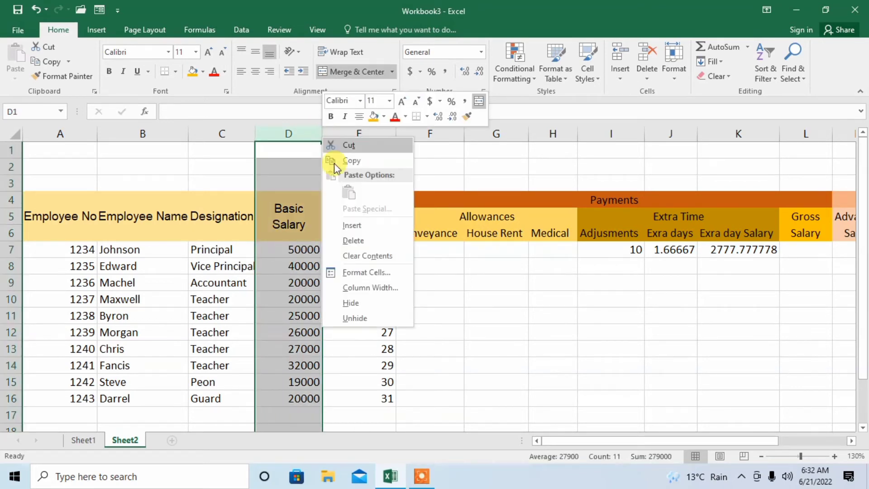
pyautogui.click(465, 173)
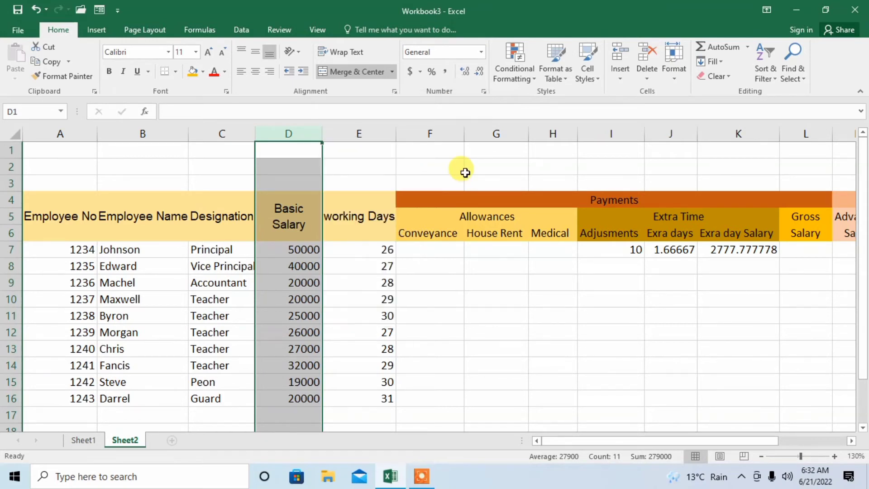
# Calculate Conveyance as 5% of basic salary with =5/100*D7 in F7 and fill the formula down to F16
pyautogui.click(442, 253)
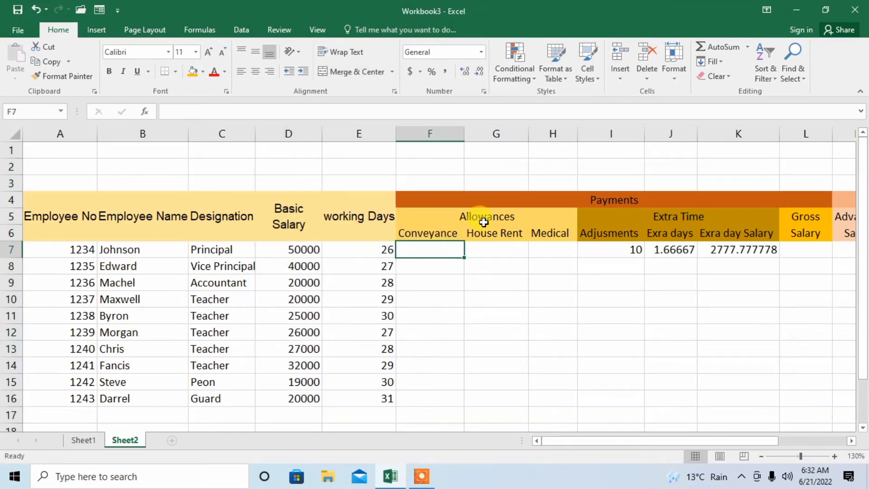
pyautogui.doubleClick(440, 252)
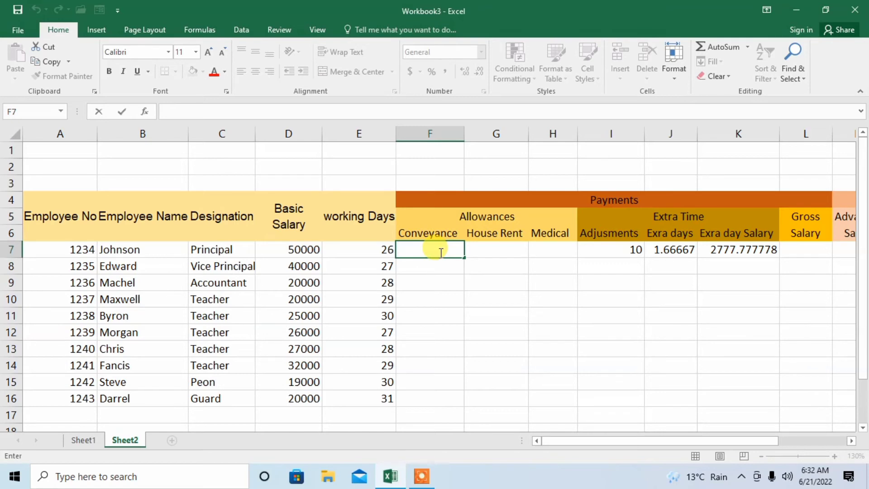
pyautogui.write('=')
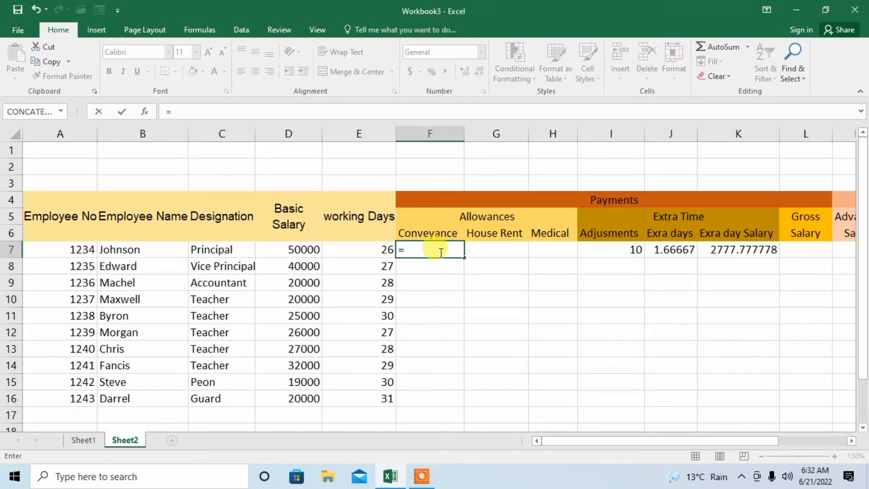
pyautogui.write('5/100')
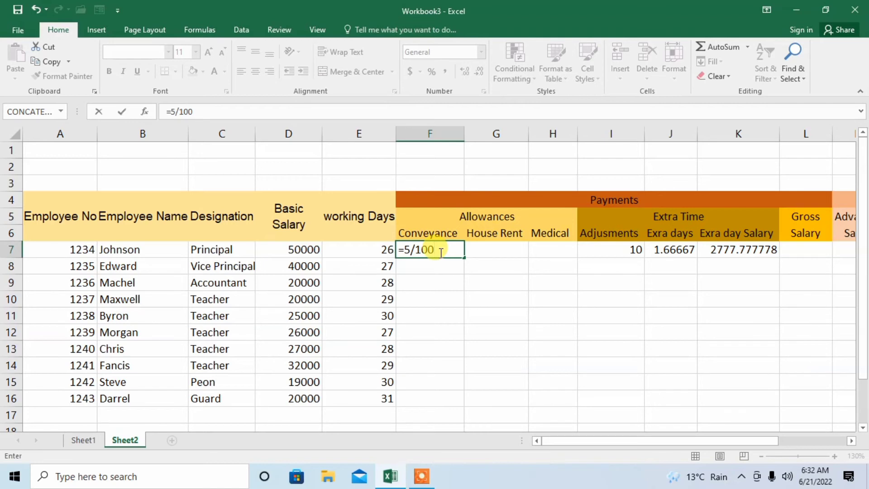
pyautogui.write('P')
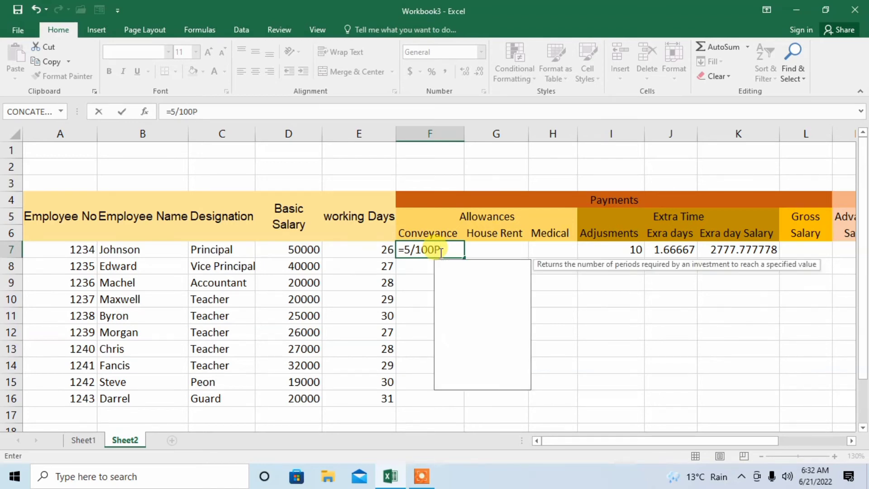
pyautogui.press('BackSpace')
pyautogui.write('*')
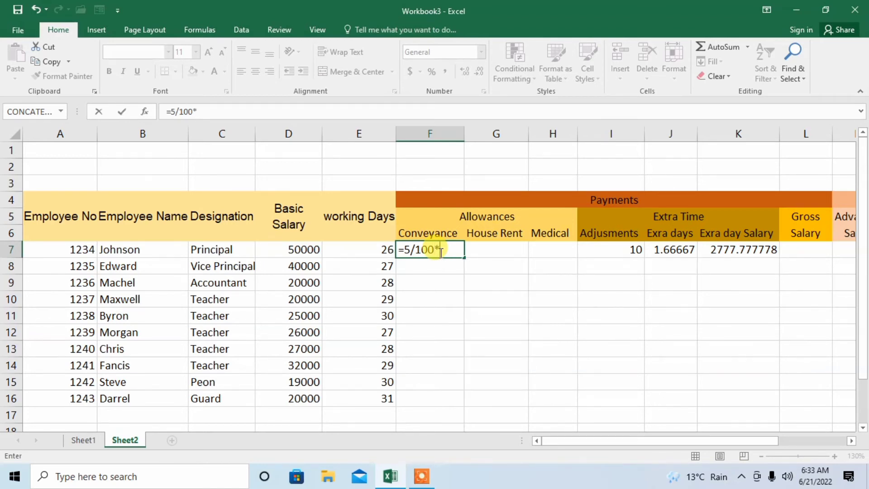
pyautogui.click(307, 251)
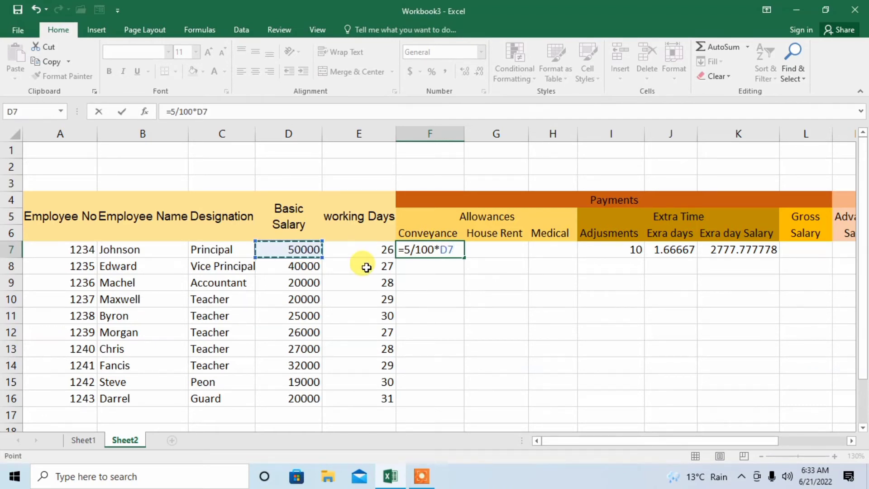
pyautogui.press('Return')
pyautogui.click(439, 250)
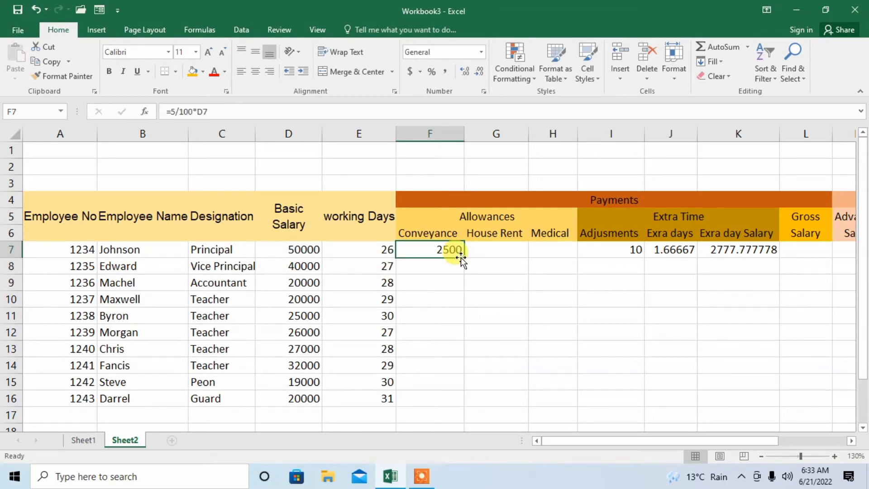
pyautogui.moveTo(465, 257); pyautogui.dragTo(458, 401)
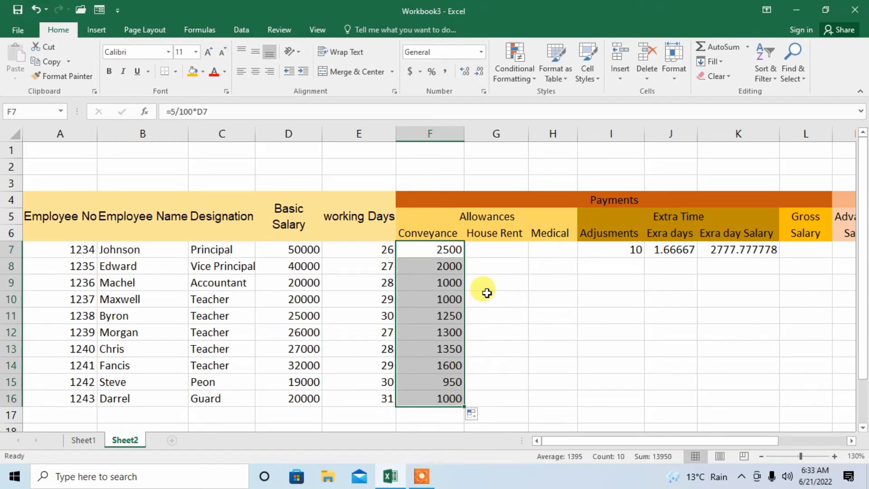
# Calculate House Rent as 8% of basic salary with =8/100*D7 in G7 and fill the formula down to G16
pyautogui.click(492, 249)
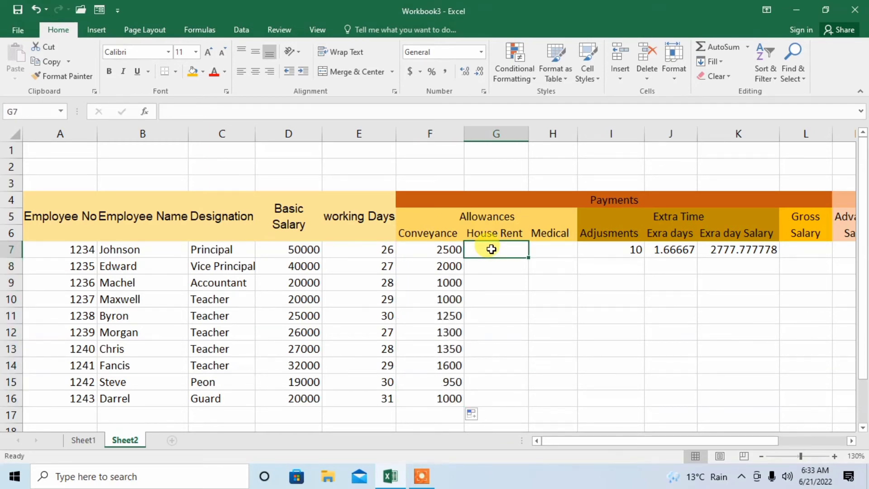
pyautogui.doubleClick(492, 249)
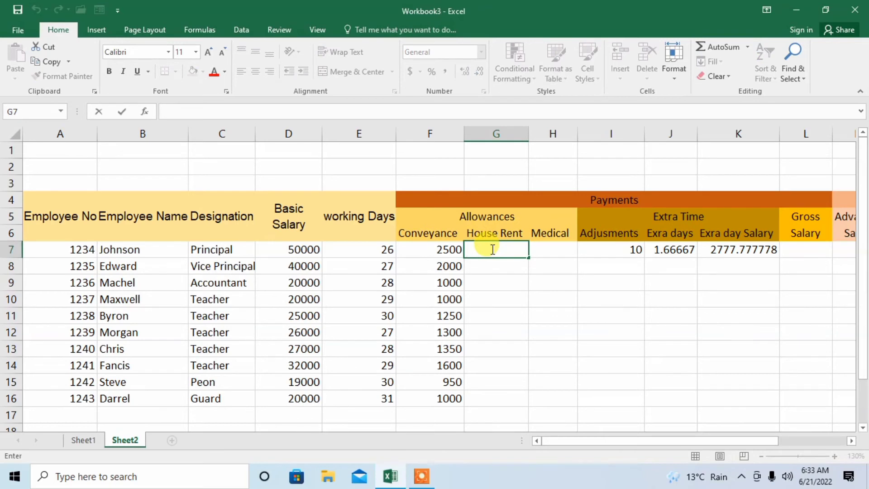
pyautogui.write('=')
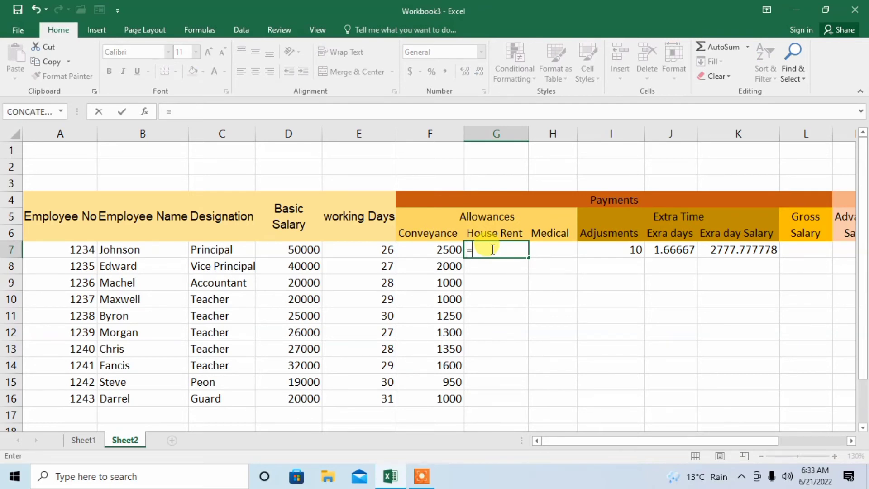
pyautogui.write('8/100')
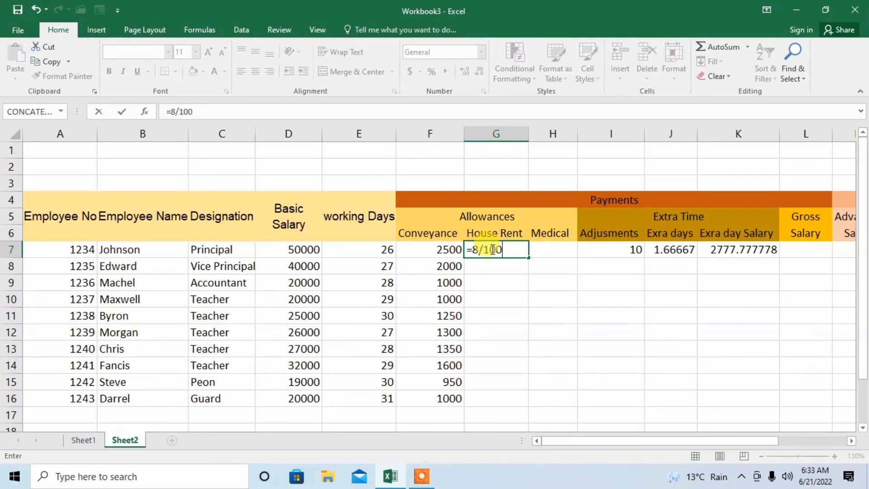
pyautogui.write('*')
pyautogui.click(314, 250)
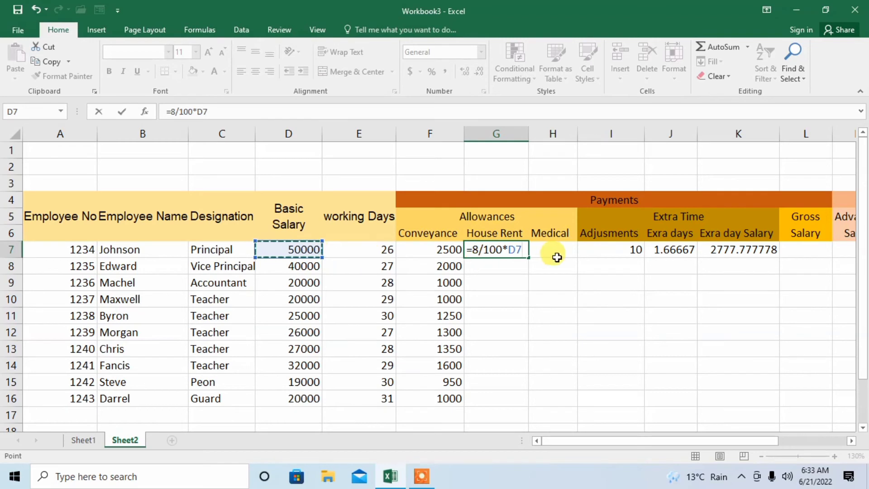
pyautogui.press('Return')
pyautogui.click(511, 247)
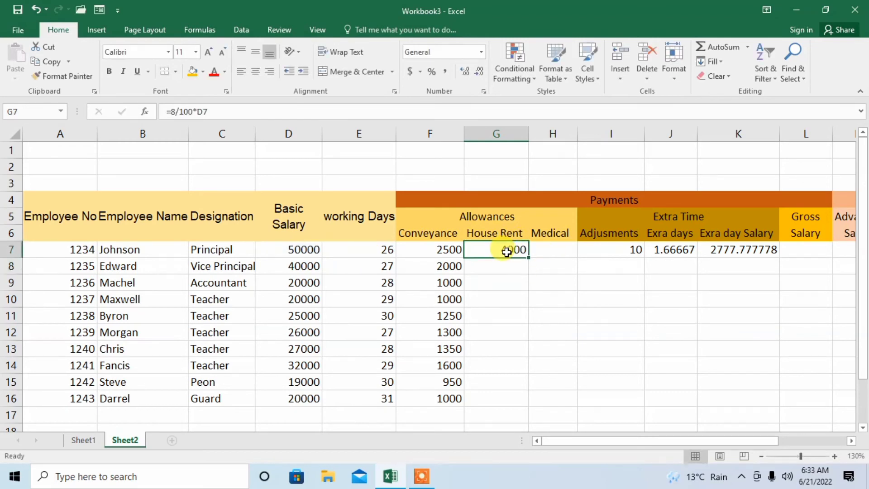
pyautogui.moveTo(528, 257); pyautogui.dragTo(535, 399)
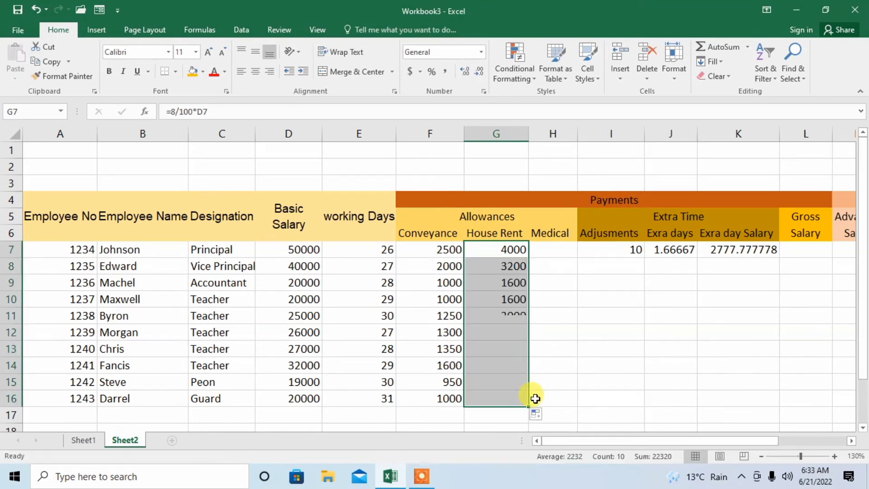
# Calculate Medical as 5% of basic salary with =5/100*D7 in H7 and fill the formula down to H16
pyautogui.click(551, 248)
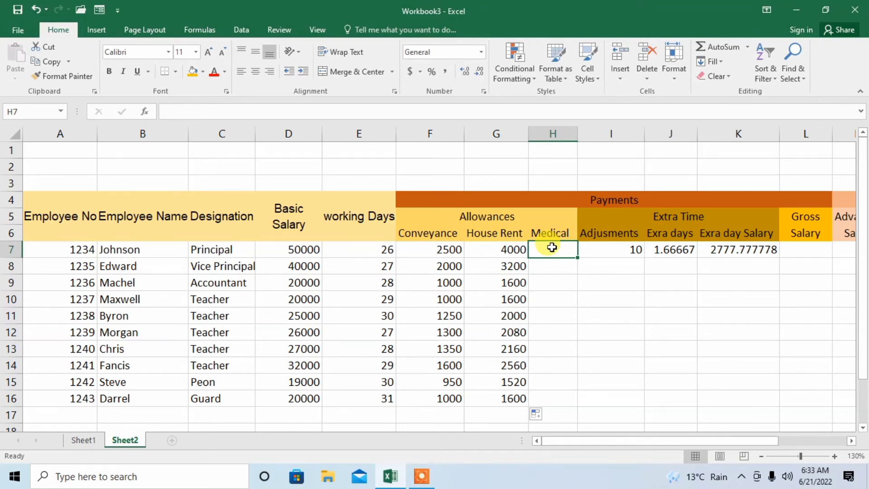
pyautogui.doubleClick(552, 247)
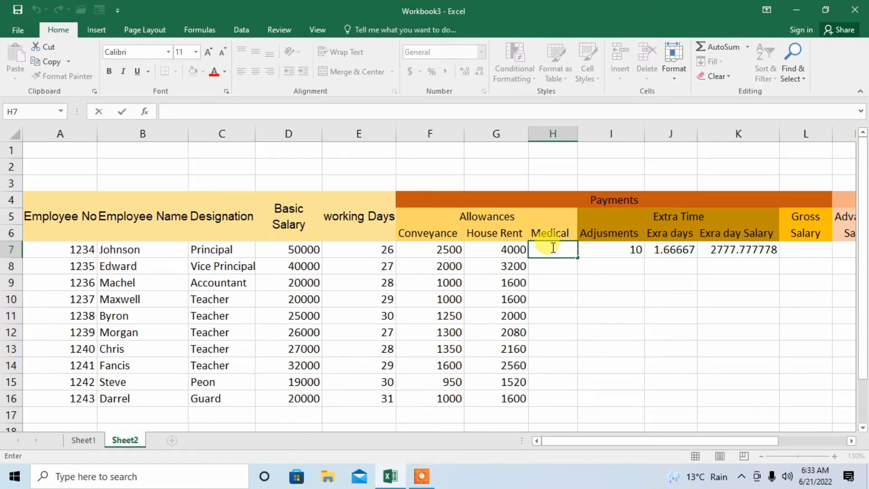
pyautogui.write('5/100*')
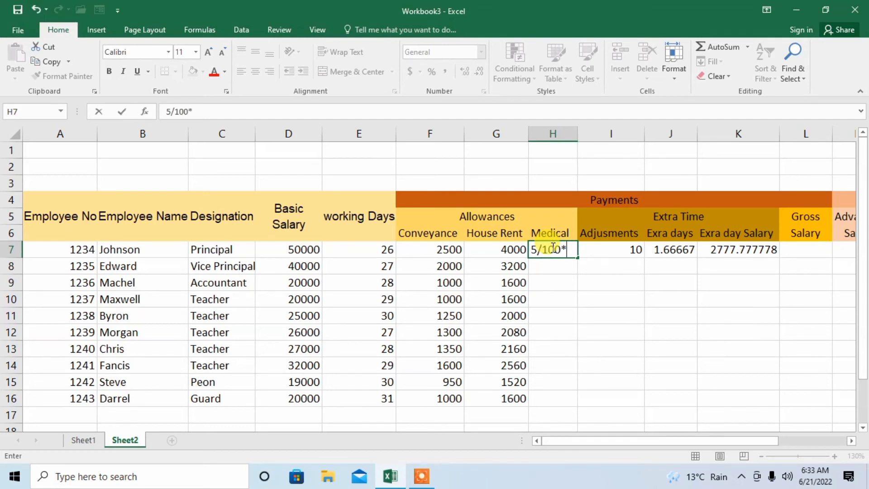
pyautogui.click(315, 252)
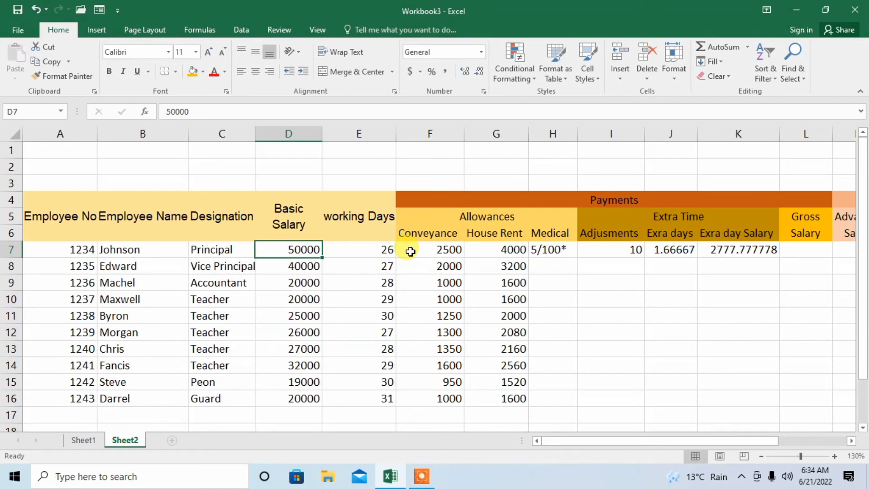
pyautogui.press('Down')
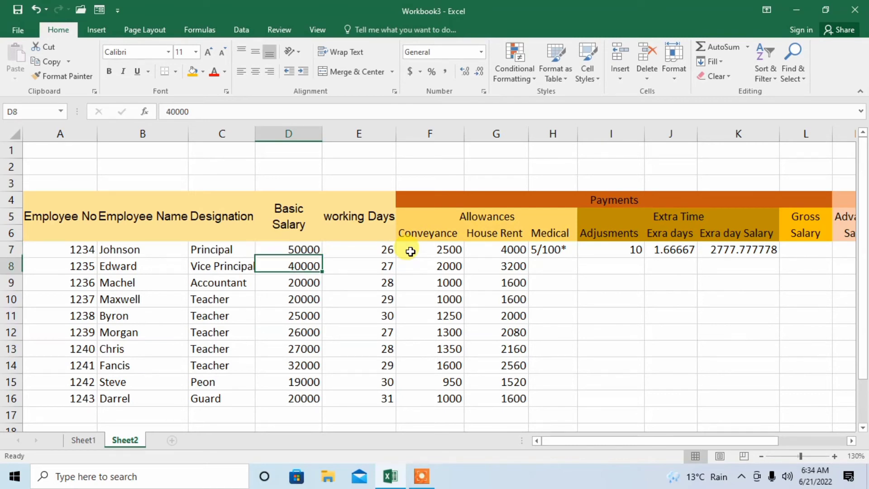
pyautogui.click(534, 251)
pyautogui.doubleClick(534, 251)
pyautogui.write('=')
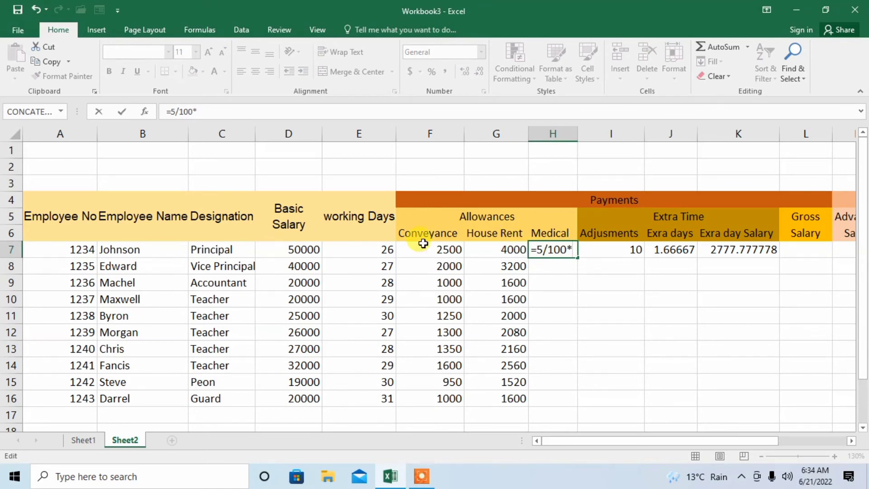
pyautogui.click(294, 251)
pyautogui.press('Return')
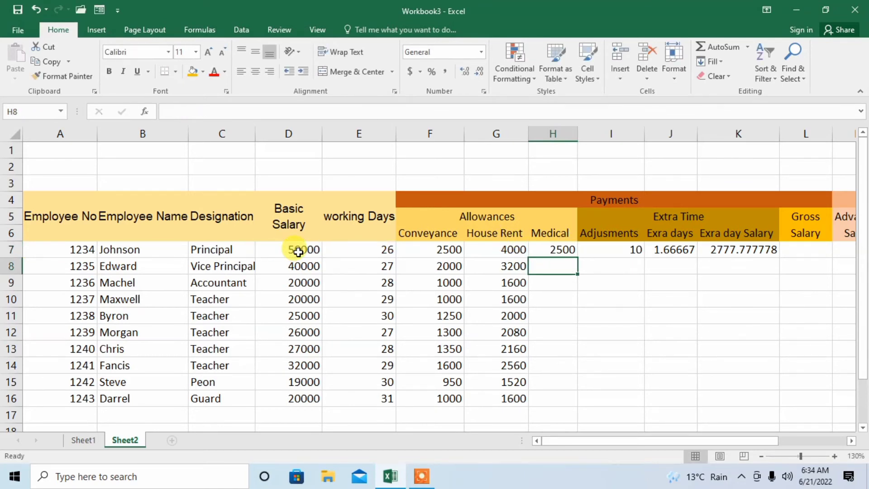
pyautogui.click(563, 250)
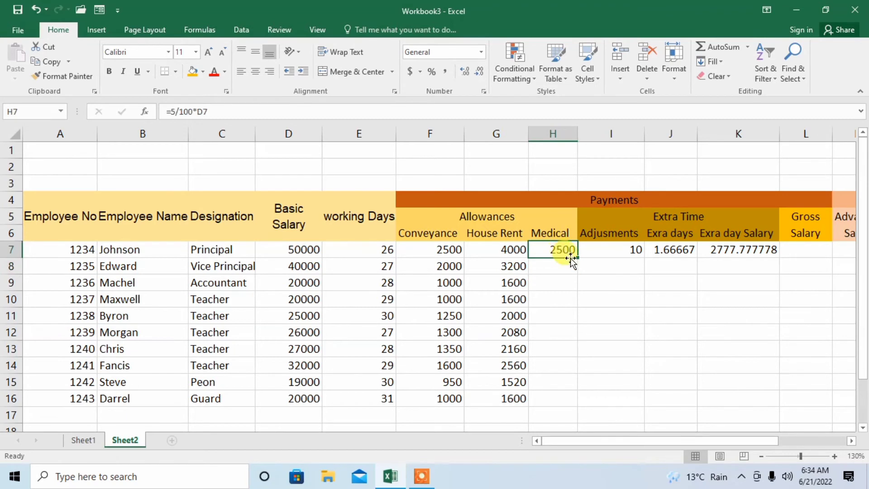
pyautogui.moveTo(577, 257); pyautogui.dragTo(573, 404)
# Delete the Exra day Salary formula from K7
pyautogui.click(607, 252)
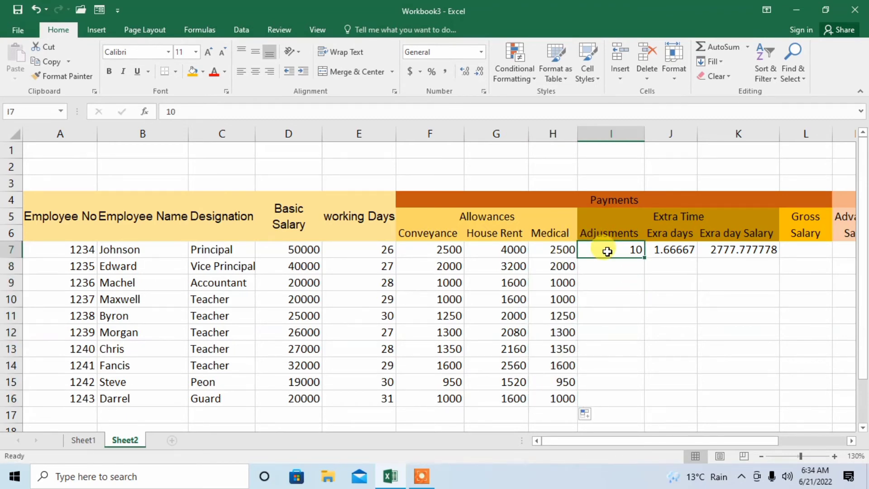
pyautogui.moveTo(659, 443); pyautogui.dragTo(687, 437)
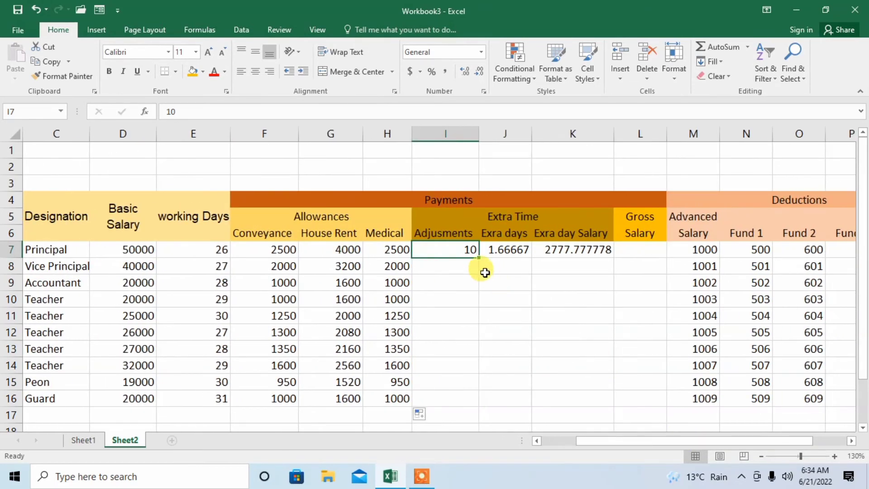
pyautogui.click(604, 249)
pyautogui.doubleClick(604, 250)
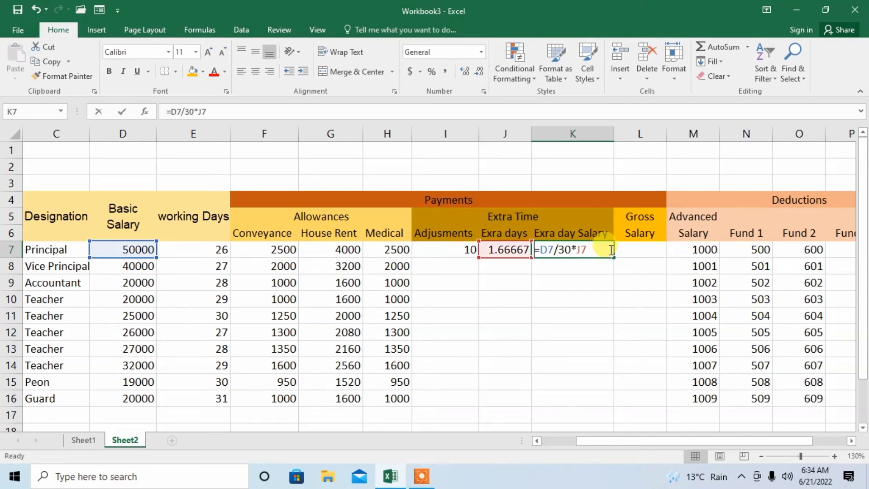
pyautogui.press('BackSpace')
pyautogui.press('BackSpace')
pyautogui.press('BackSpace')
pyautogui.press('BackSpace')
pyautogui.press('BackSpace')
pyautogui.press('BackSpace')
pyautogui.press('BackSpace')
pyautogui.press('BackSpace')
pyautogui.press('BackSpace')
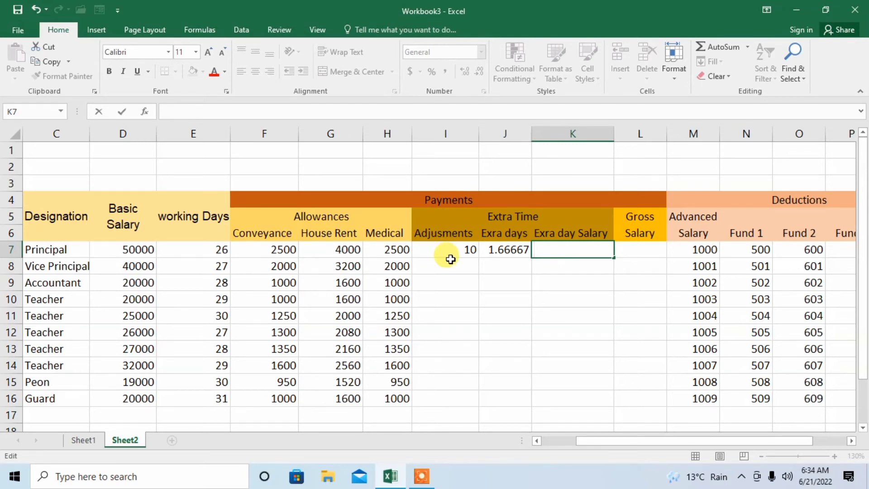
# Clear the Exra days cell J7 and enter the formula =1/6*I7 in it
pyautogui.click(528, 252)
pyautogui.doubleClick(528, 252)
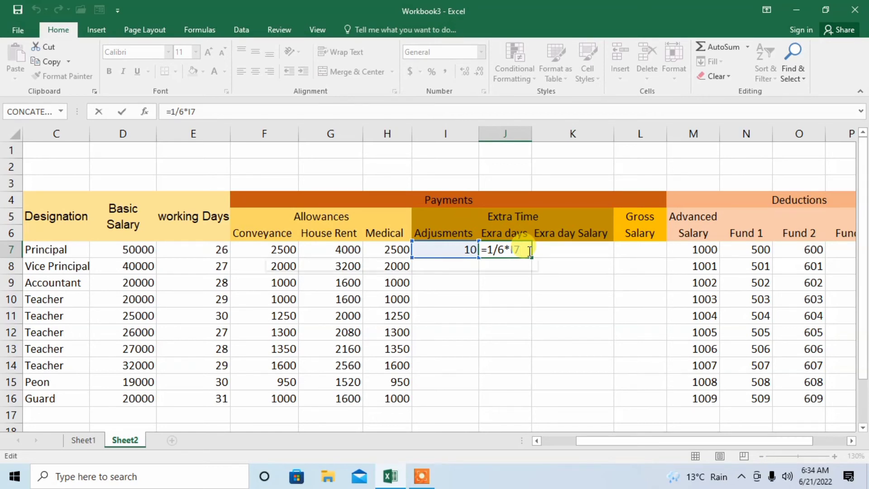
pyautogui.press('BackSpace')
pyautogui.press('BackSpace')
pyautogui.press('BackSpace')
pyautogui.press('BackSpace')
pyautogui.press('BackSpace')
pyautogui.press('BackSpace')
pyautogui.press('BackSpace')
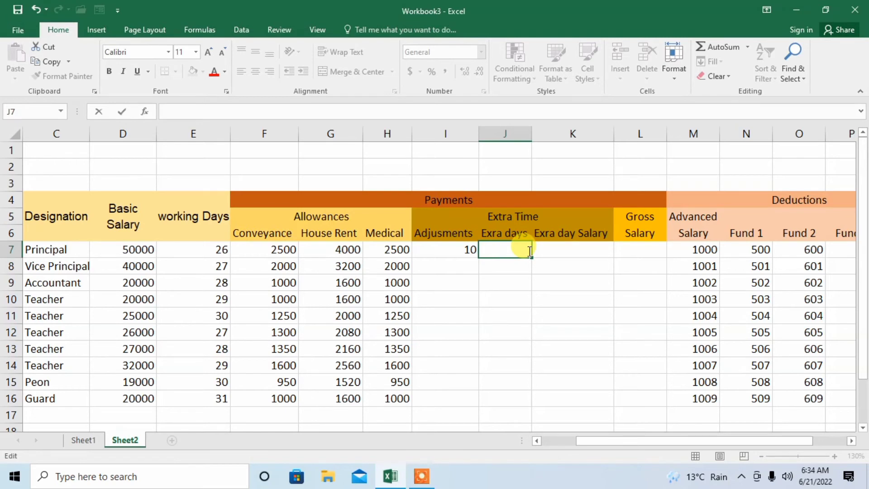
pyautogui.write('=')
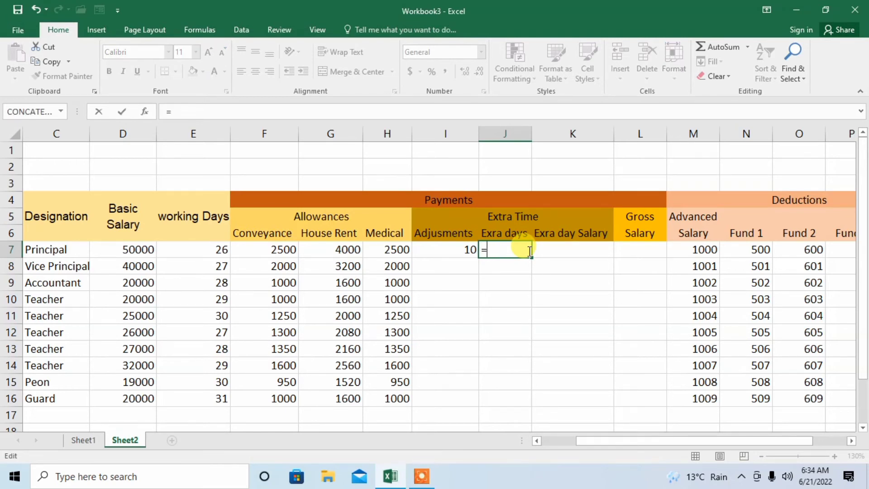
pyautogui.write('1/6')
pyautogui.write('*')
pyautogui.click(449, 252)
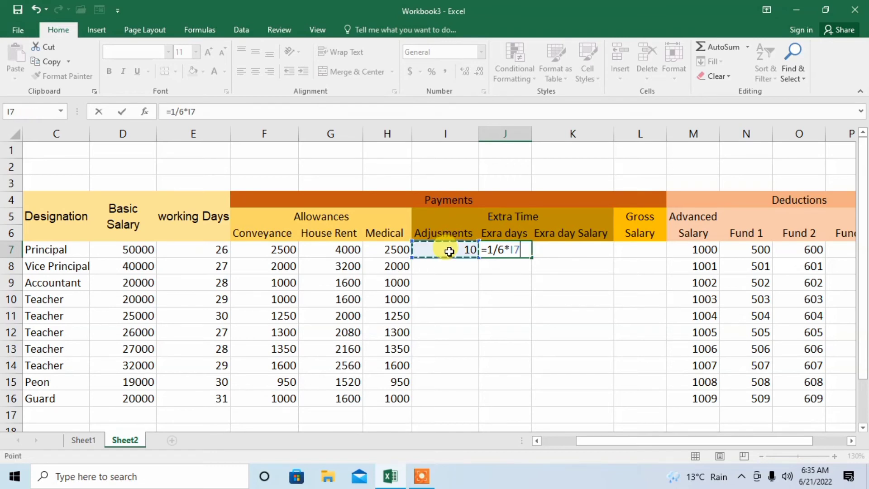
pyautogui.press('Return')
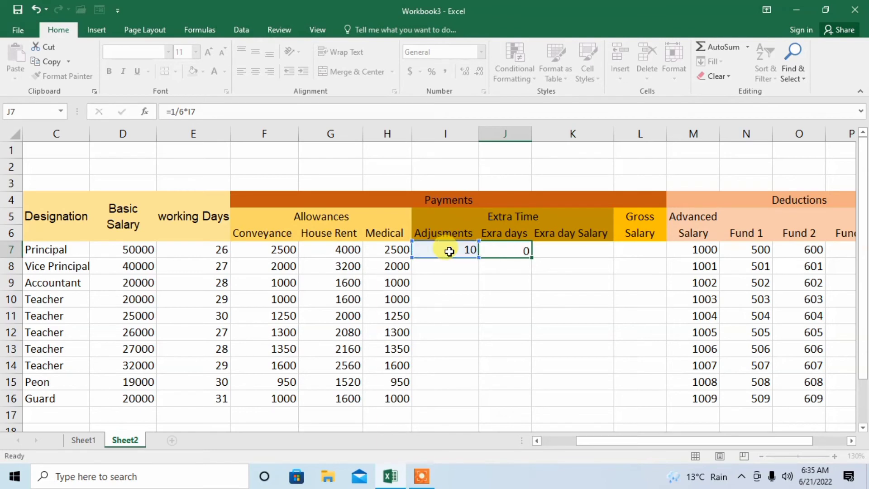
pyautogui.click(515, 248)
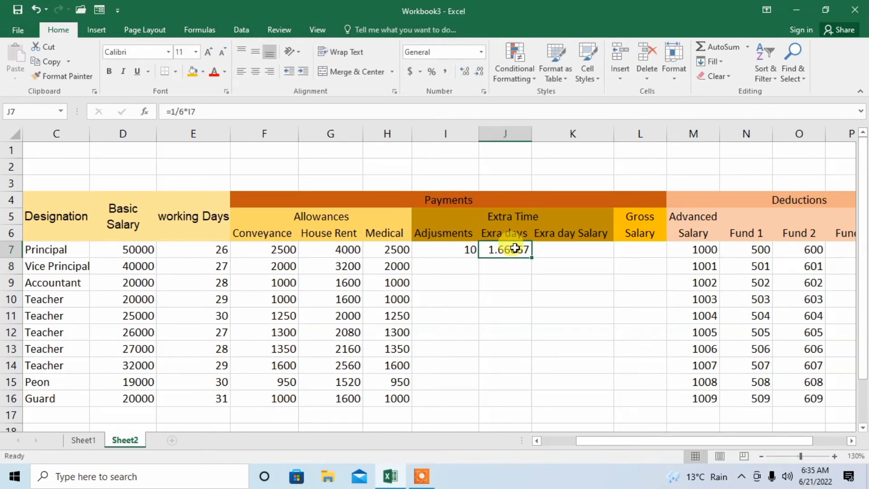
# Calculate Exra day Salary in K7 from basic salary and extra days with =D7/30*J7
pyautogui.click(556, 254)
pyautogui.doubleClick(556, 254)
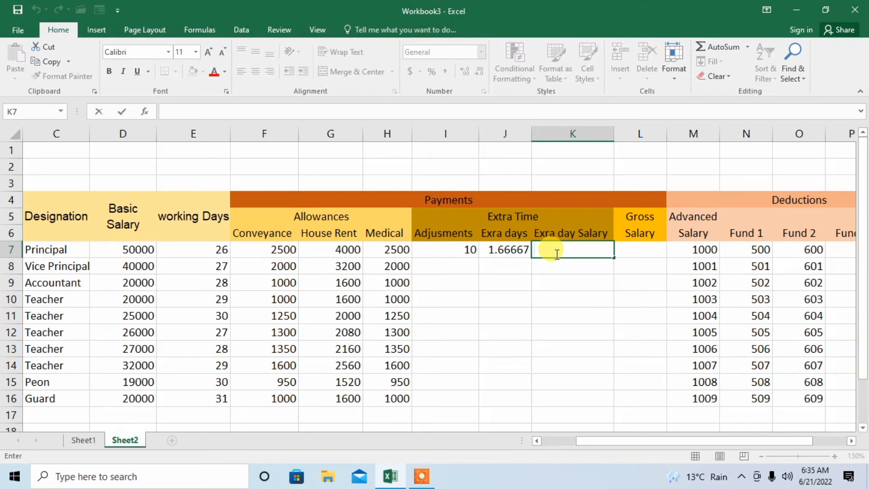
pyautogui.write('=')
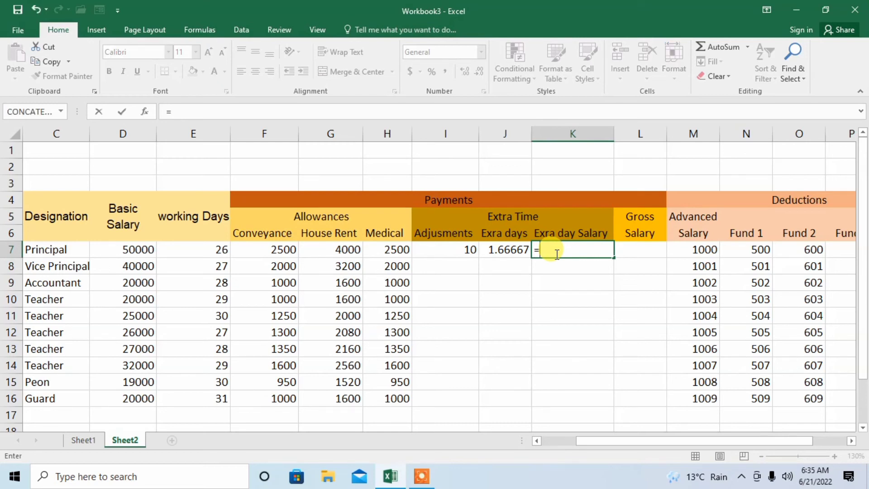
pyautogui.click(145, 253)
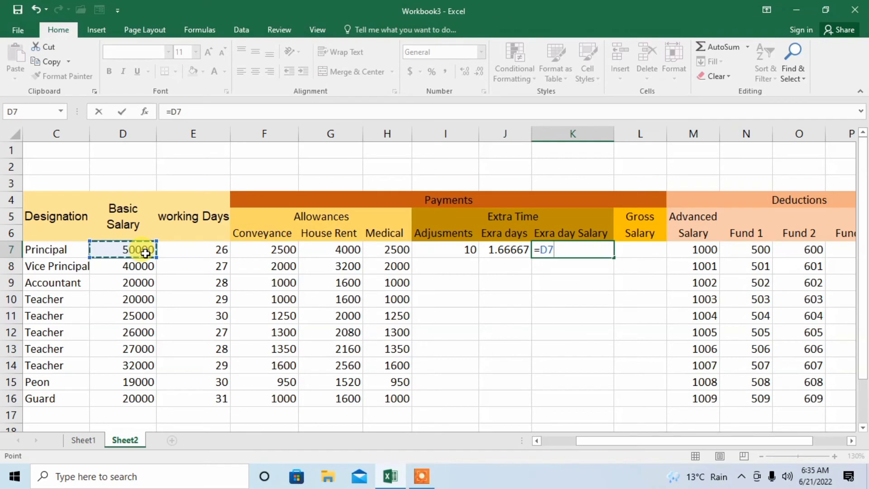
pyautogui.write('/30*')
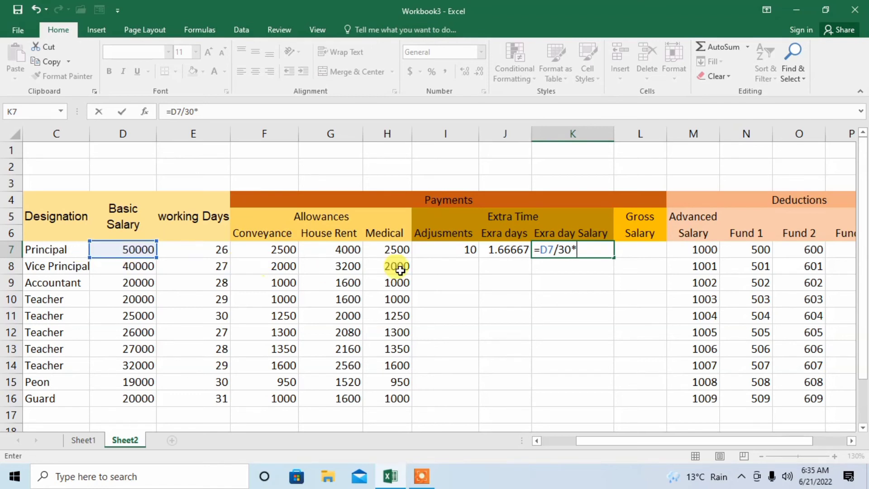
pyautogui.click(510, 252)
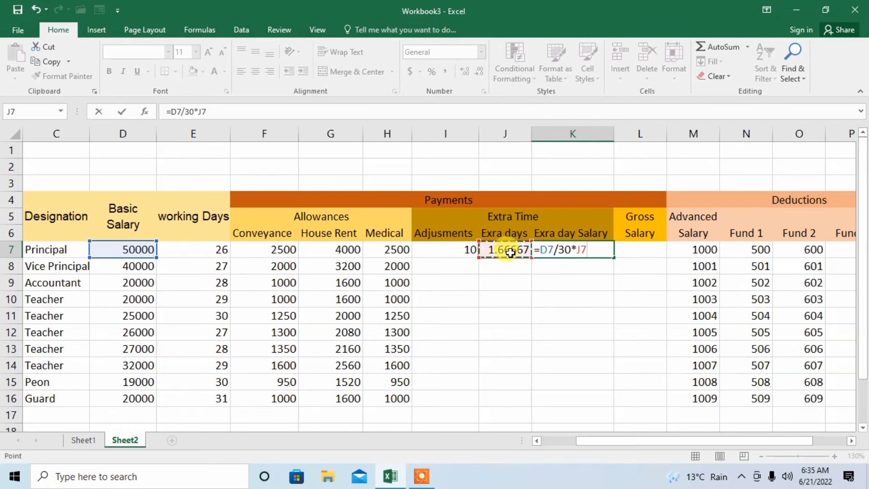
pyautogui.press('Return')
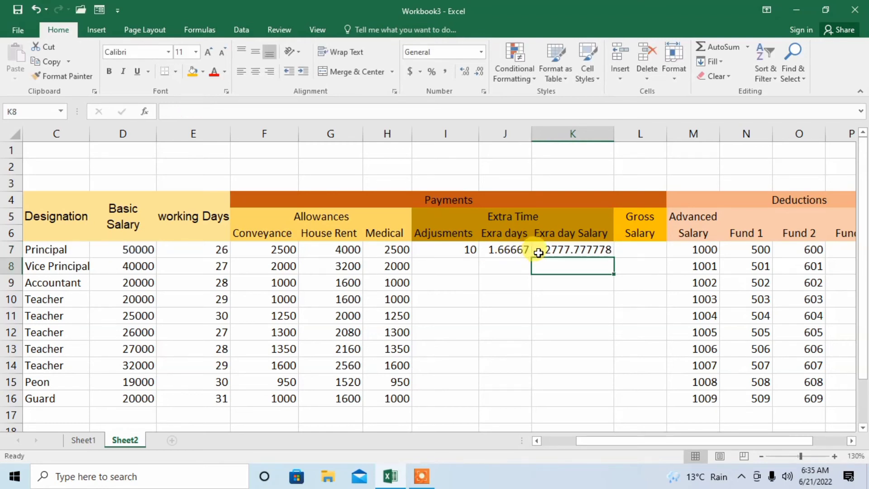
pyautogui.click(569, 252)
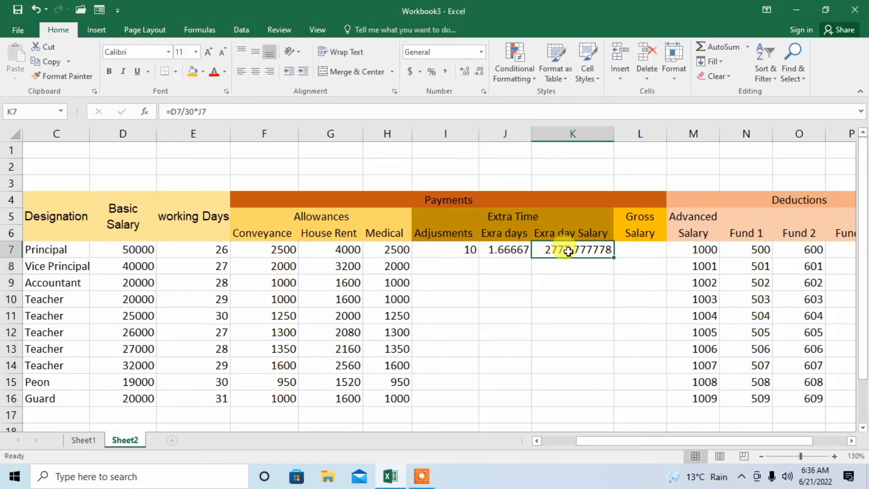
# Fill the Adjusments column from I7 down to I16 as a series running from 10 to 19
pyautogui.click(464, 252)
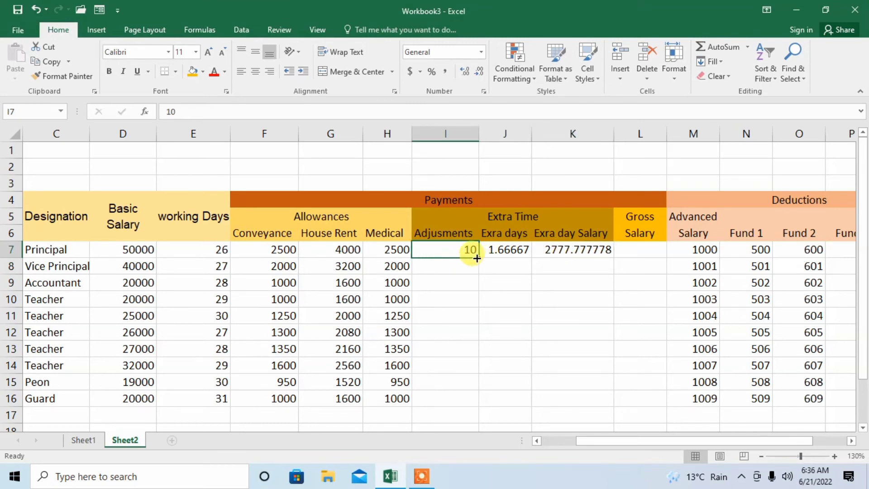
pyautogui.moveTo(477, 258); pyautogui.dragTo(471, 403)
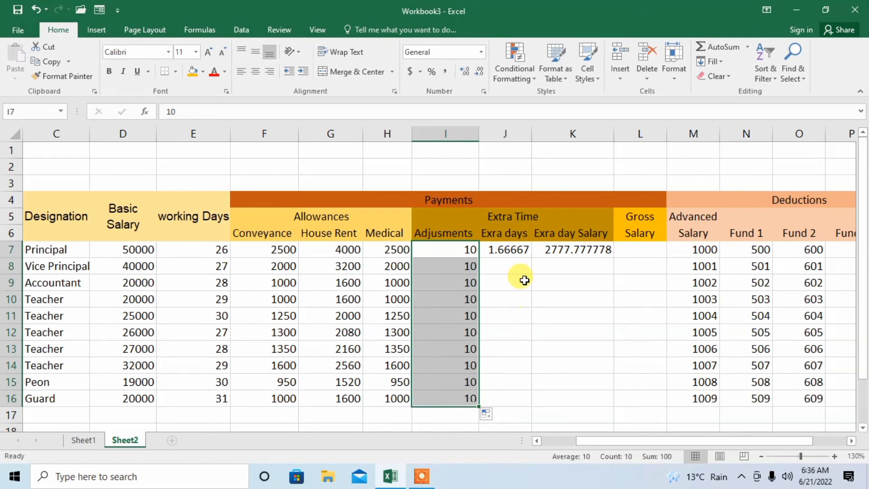
pyautogui.click(495, 415)
pyautogui.click(512, 356)
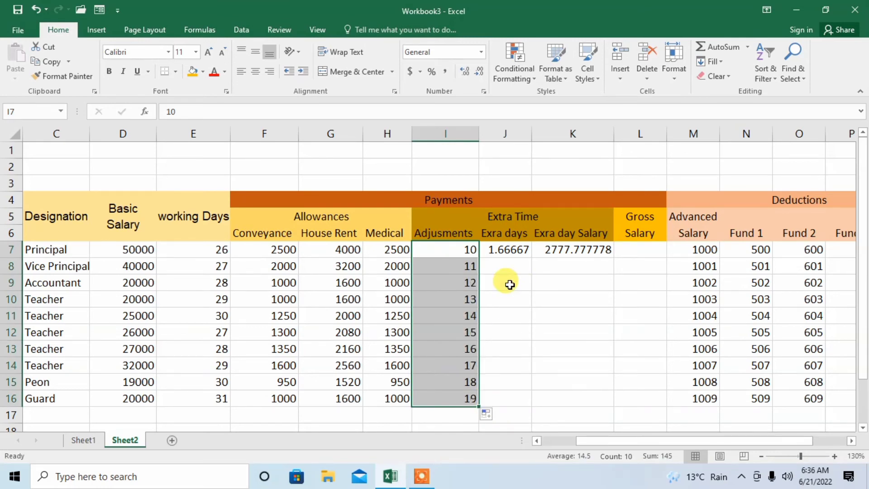
# Fill the Exra days formula in J7 and the Exra day Salary formula in K7 down to row 16
pyautogui.click(508, 248)
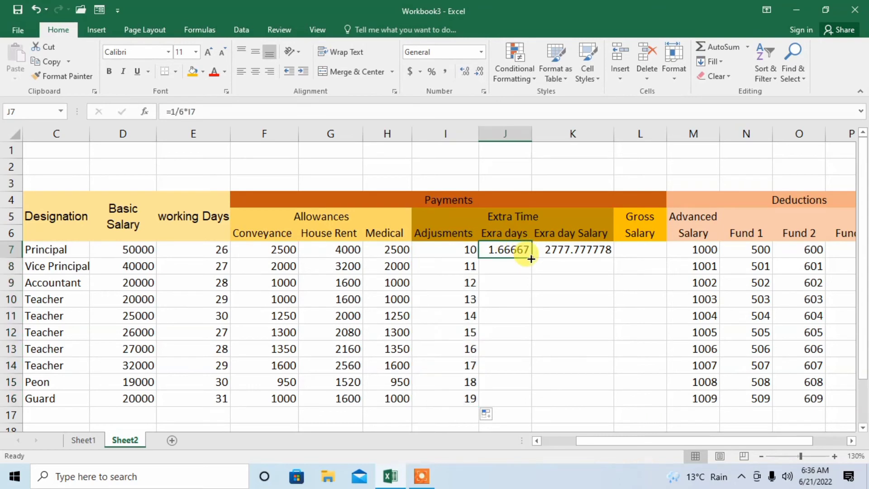
pyautogui.moveTo(531, 258); pyautogui.dragTo(526, 399)
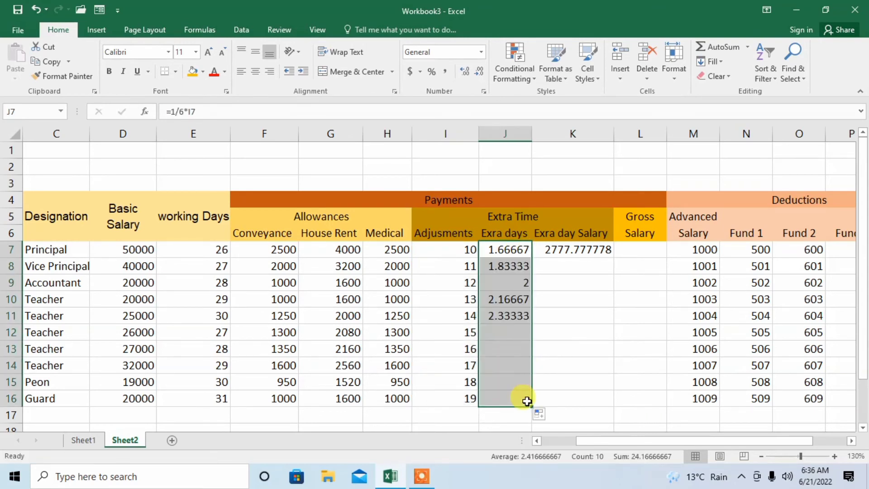
pyautogui.click(599, 255)
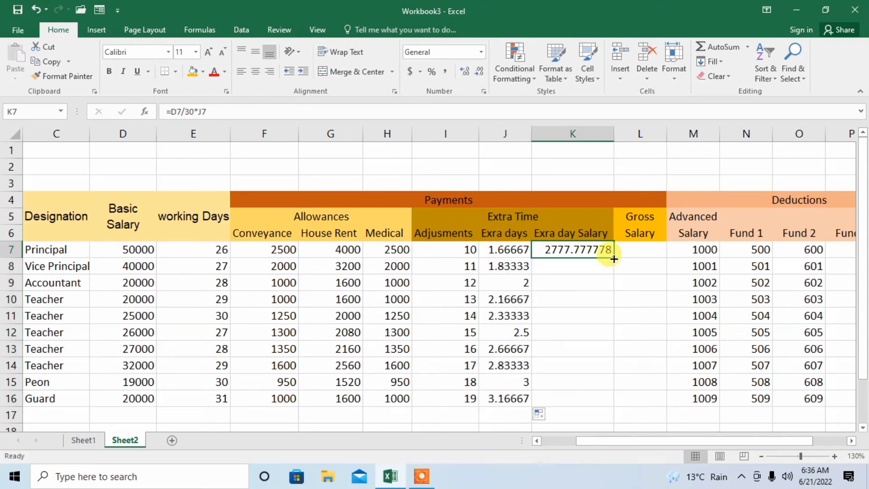
pyautogui.moveTo(612, 258); pyautogui.dragTo(617, 403)
# Calculate Gross Salary in L7 by adding the three allowances and the Exra day Salary with =F7+G7+H7+K7
pyautogui.click(651, 250)
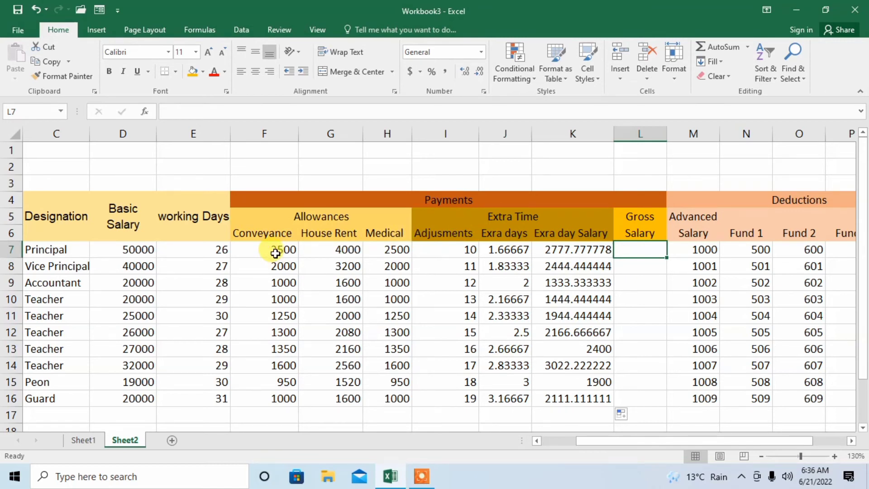
pyautogui.doubleClick(629, 249)
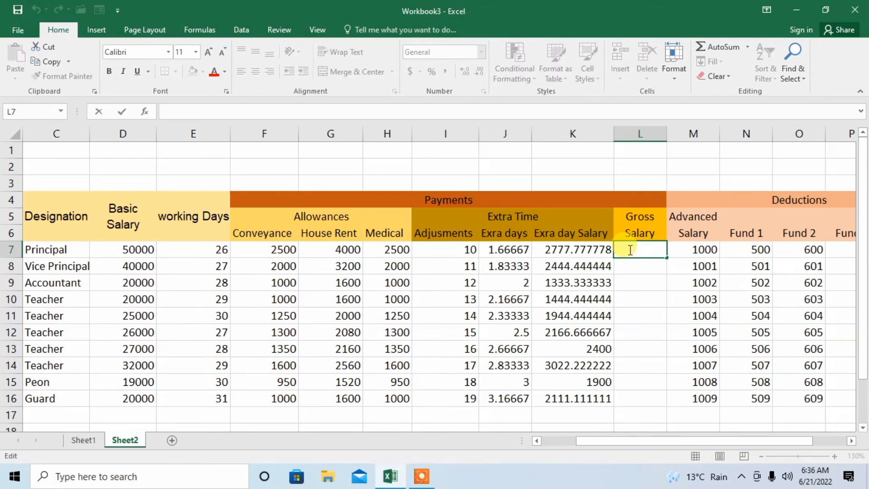
pyautogui.write('=')
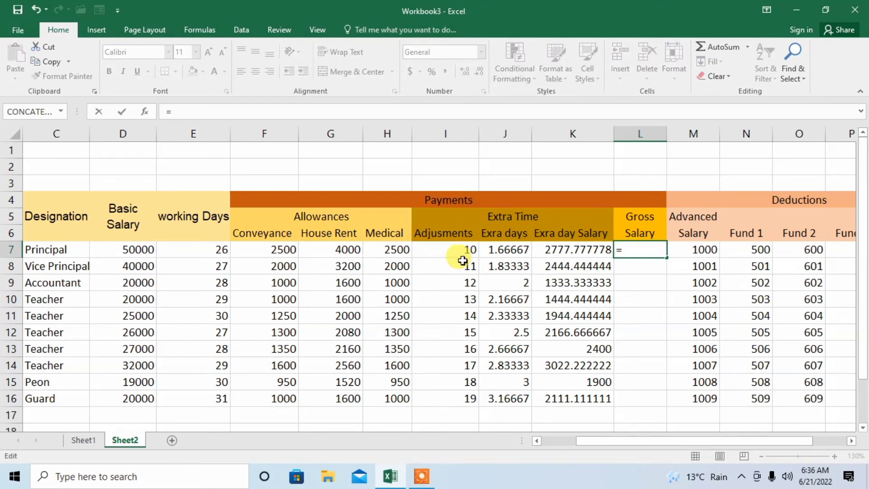
pyautogui.click(278, 251)
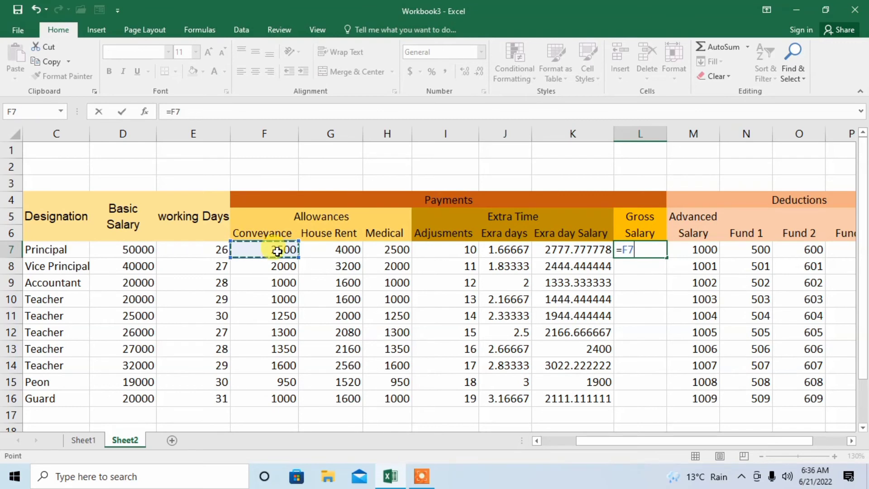
pyautogui.write('+')
pyautogui.click(345, 250)
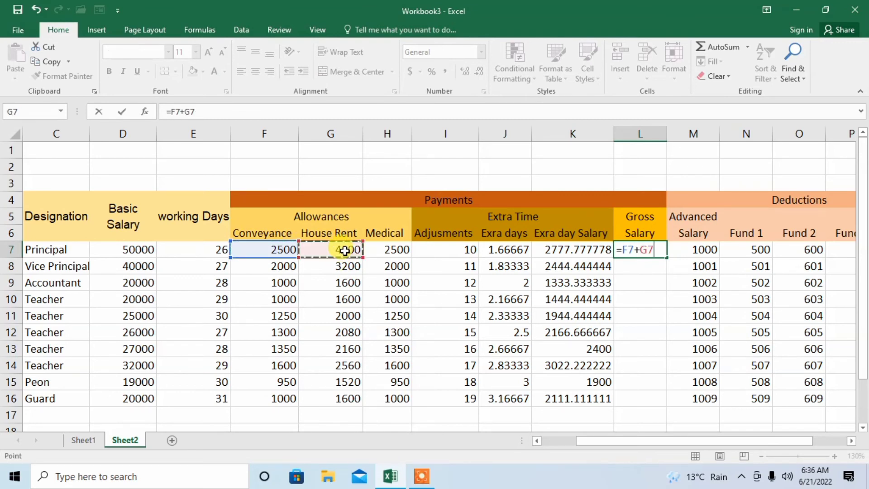
pyautogui.write('+')
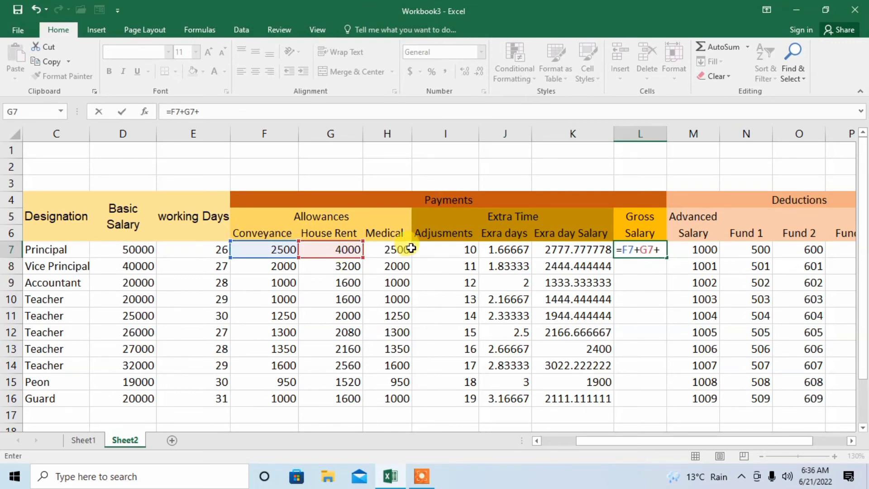
pyautogui.click(392, 253)
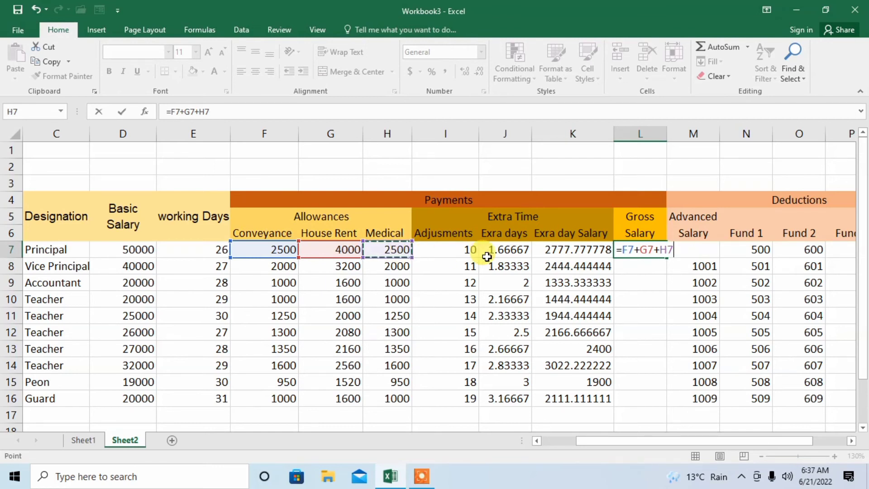
pyautogui.write('+')
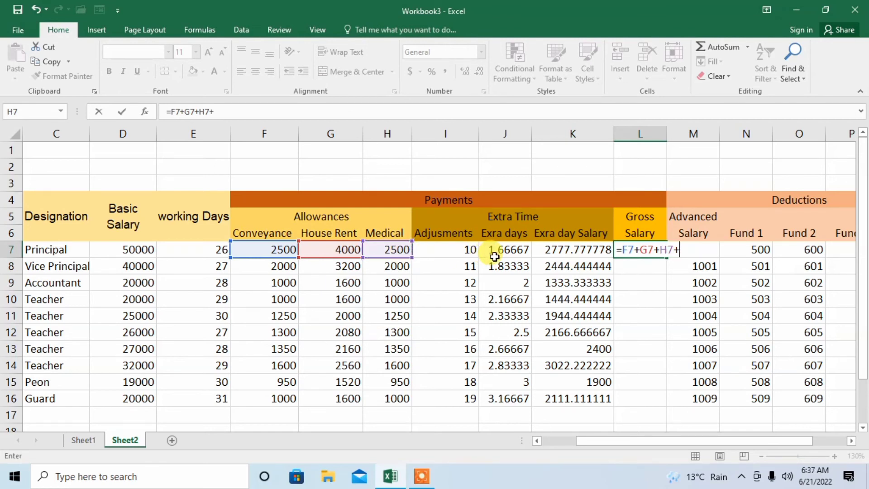
pyautogui.click(578, 252)
pyautogui.press('Return')
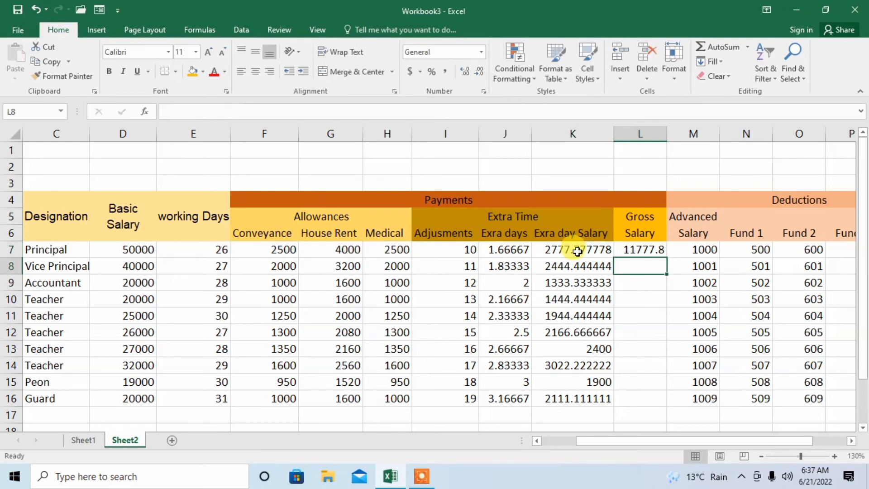
# Fill the Gross Salary formula from L7 down to L16
pyautogui.click(649, 248)
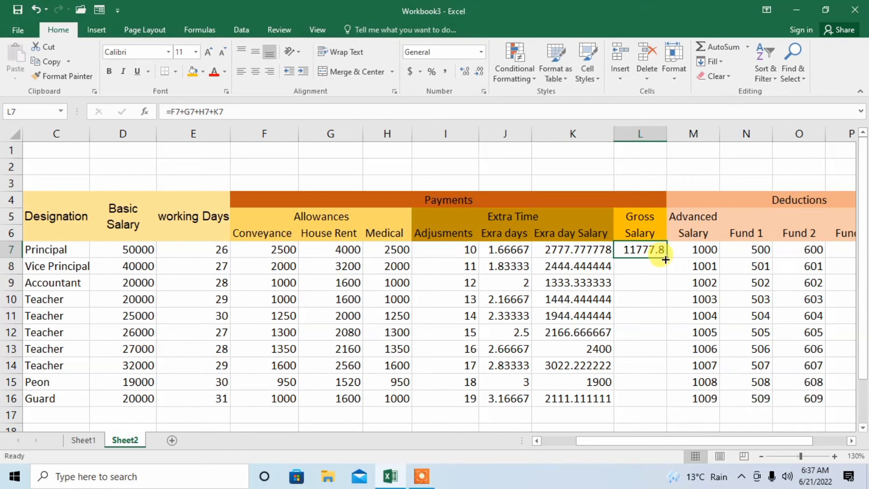
pyautogui.moveTo(666, 258); pyautogui.dragTo(663, 290)
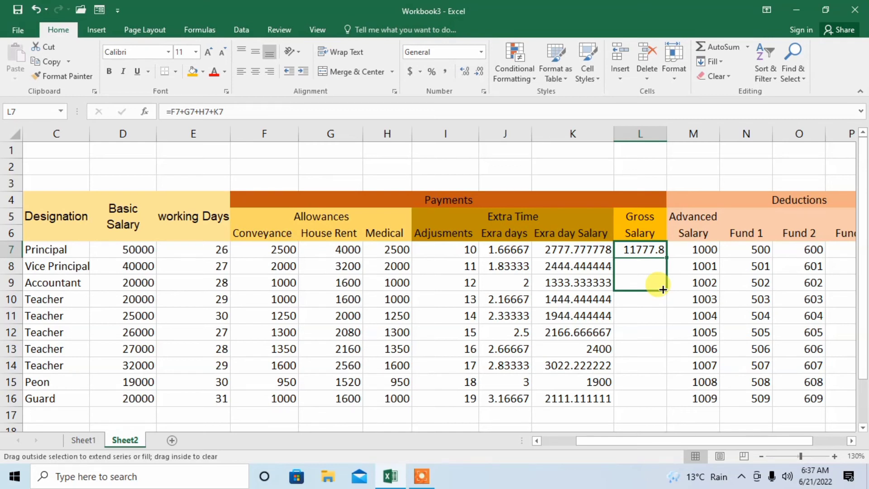
pyautogui.moveTo(663, 290); pyautogui.dragTo(663, 407)
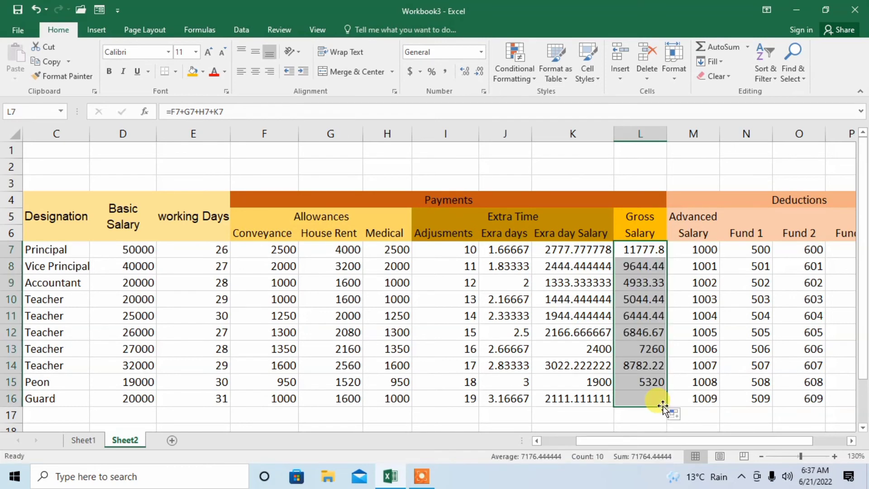
# Add the basic salary to the Gross Salary formula in L7, making it =F7+G7+H7+K7+D7
pyautogui.click(647, 262)
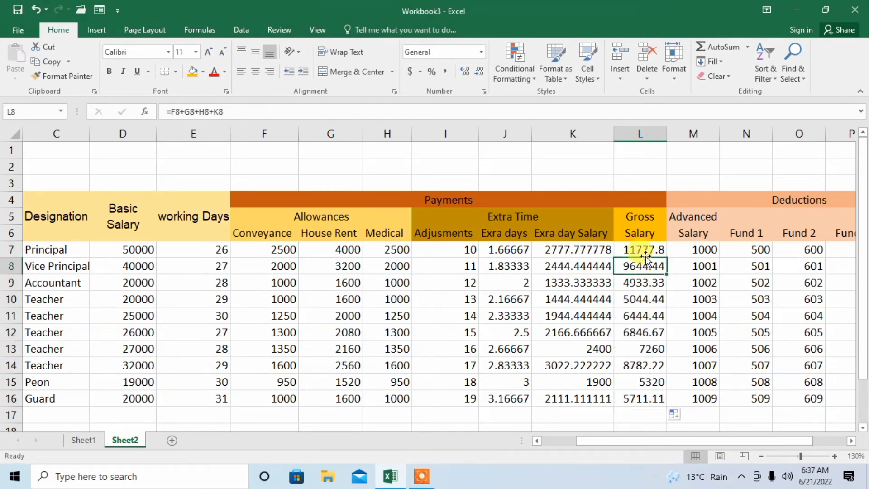
pyautogui.click(647, 249)
pyautogui.doubleClick(649, 249)
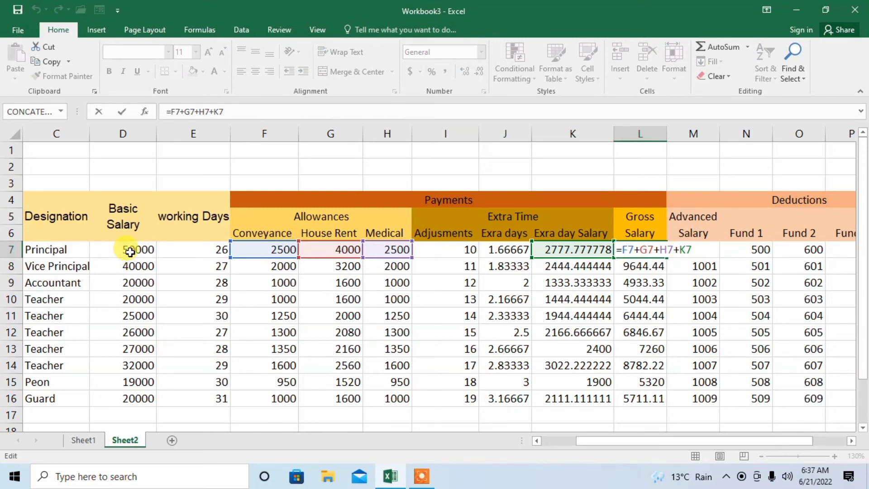
pyautogui.write('+')
pyautogui.click(137, 251)
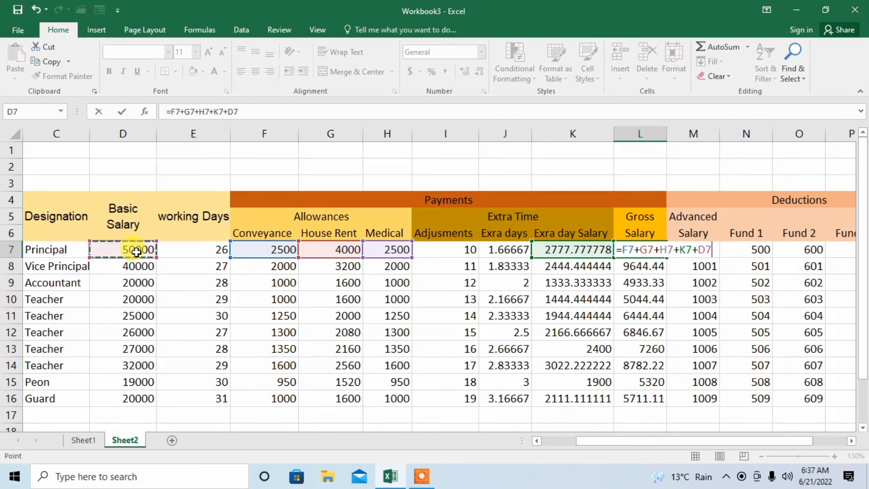
pyautogui.press('Return')
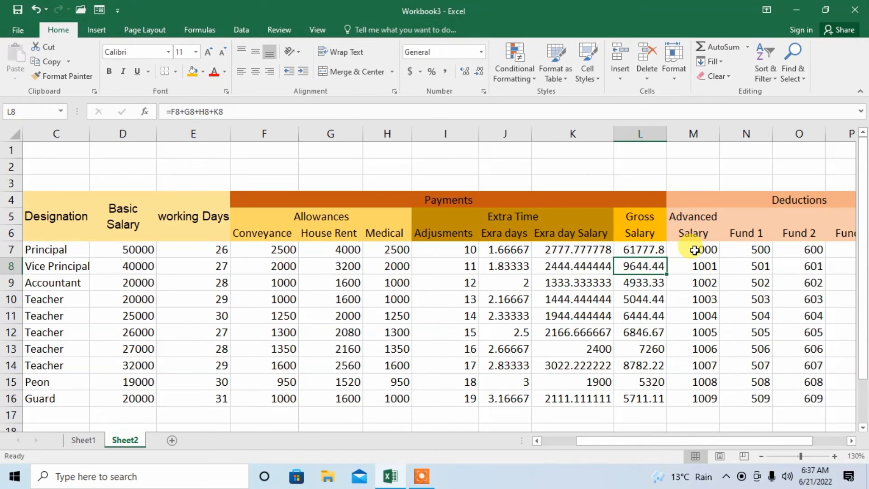
# Calculate the Total Deduction in Q7 with =SUM(M7:P7) and fill the formula down to row 16
pyautogui.moveTo(697, 439); pyautogui.dragTo(749, 440)
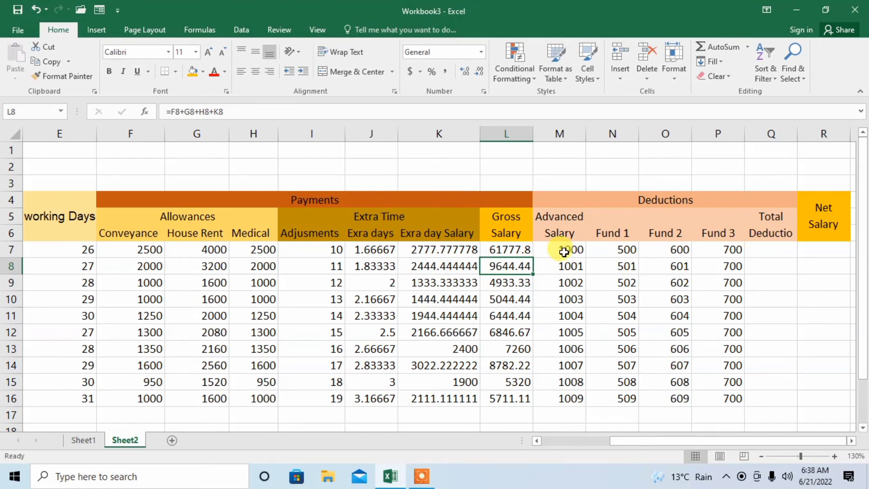
pyautogui.click(768, 251)
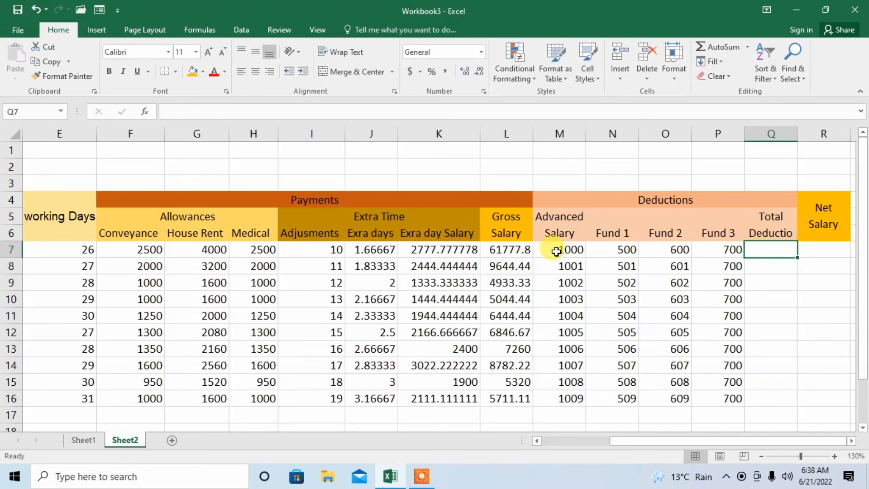
pyautogui.doubleClick(759, 252)
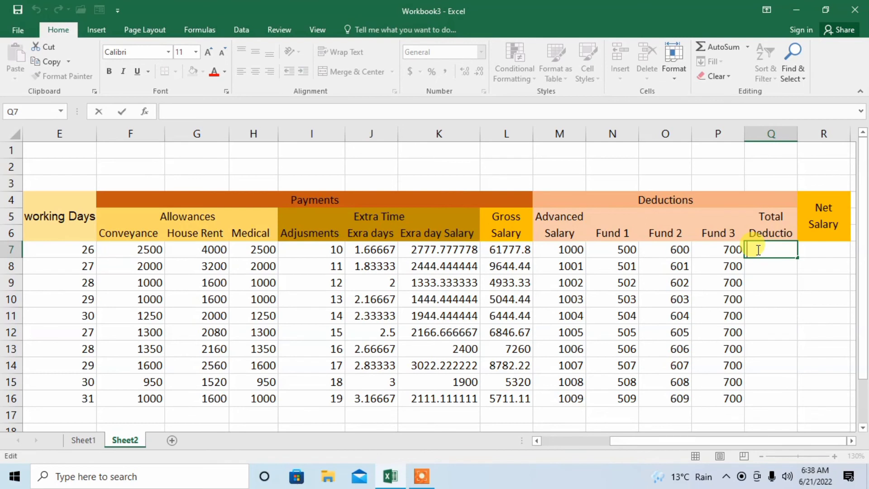
pyautogui.write('=sum')
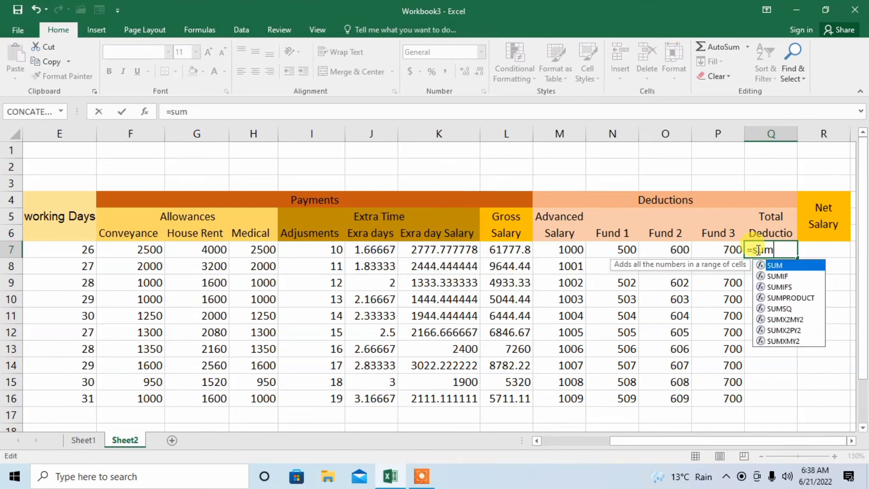
pyautogui.write('(')
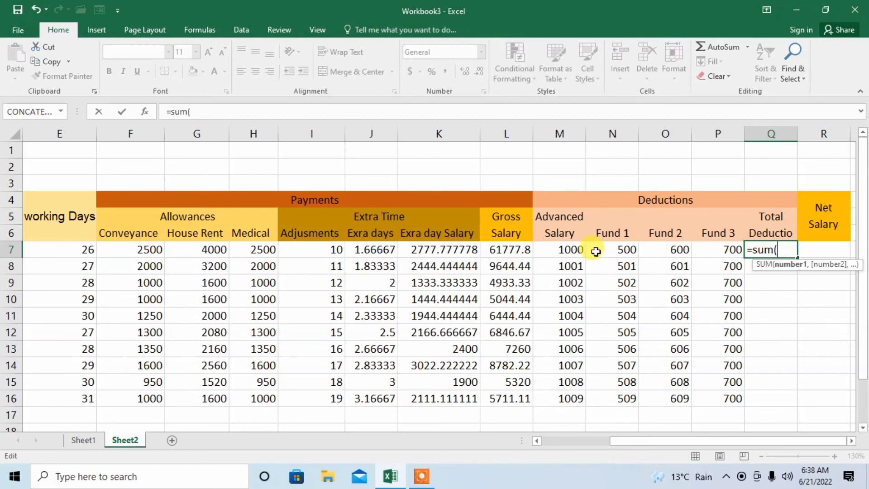
pyautogui.click(568, 249)
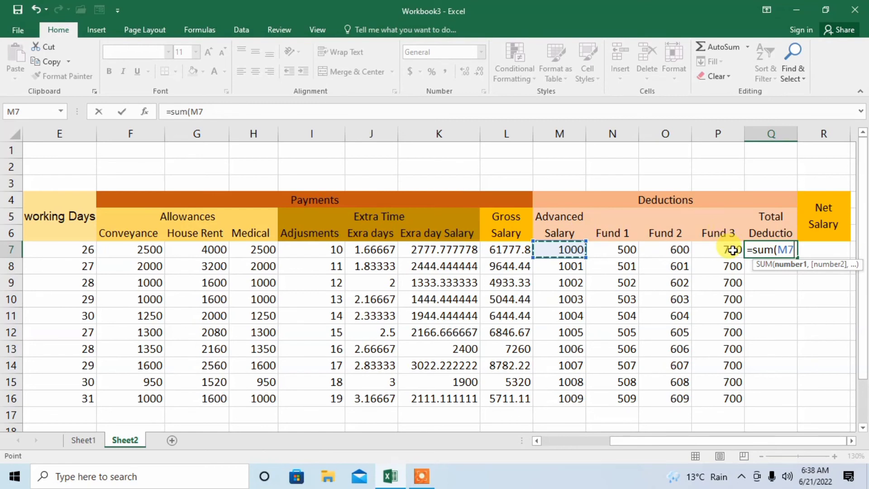
pyautogui.press('F8')
pyautogui.press('BackSpace')
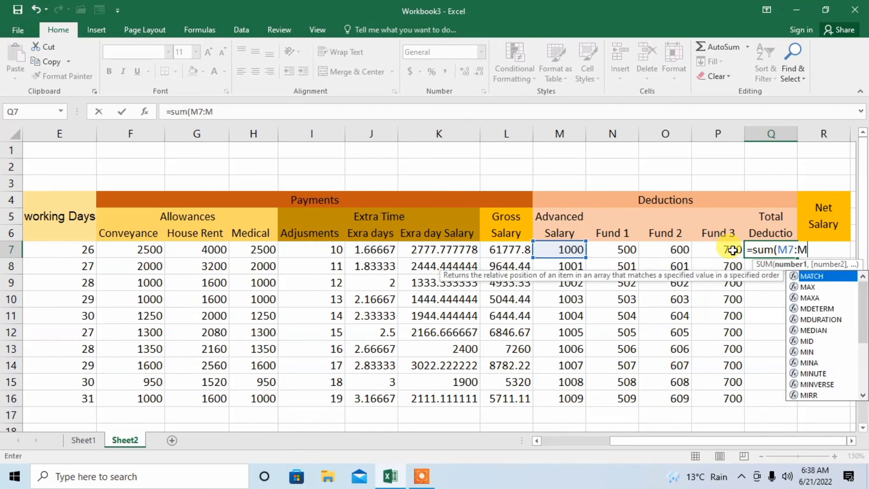
pyautogui.press('BackSpace')
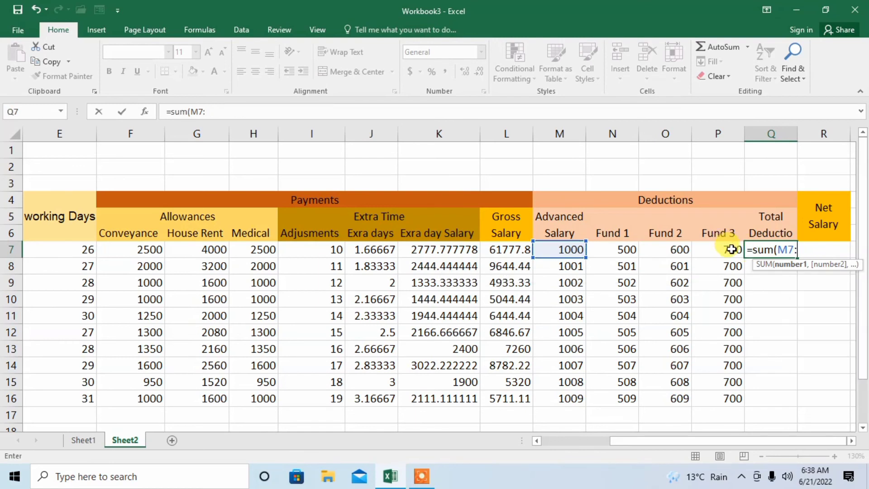
pyautogui.click(732, 250)
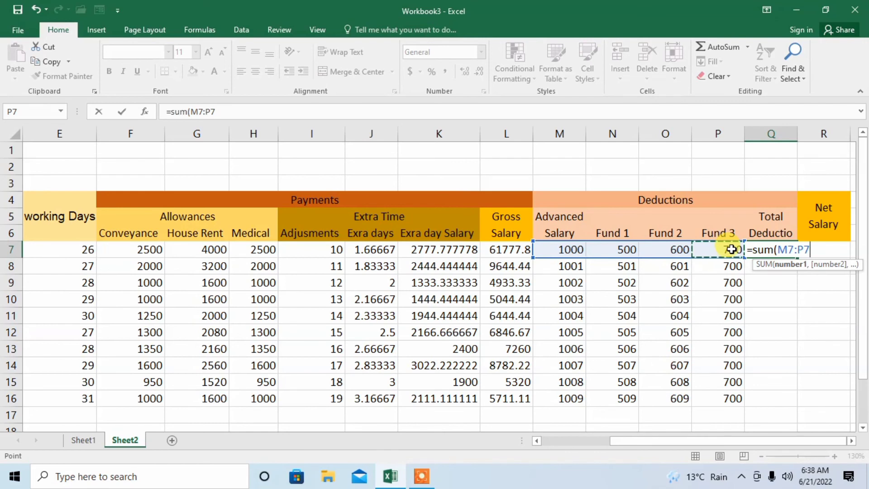
pyautogui.write(')')
pyautogui.press('Return')
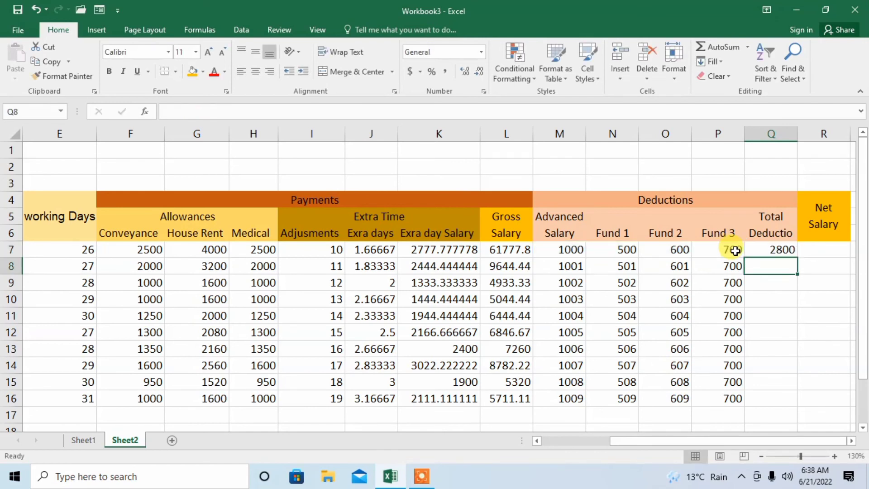
pyautogui.click(773, 249)
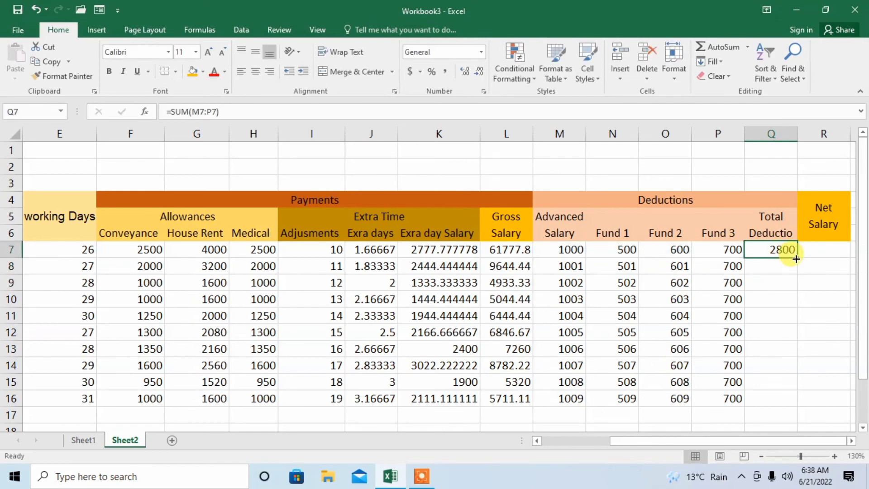
pyautogui.moveTo(796, 259); pyautogui.dragTo(785, 409)
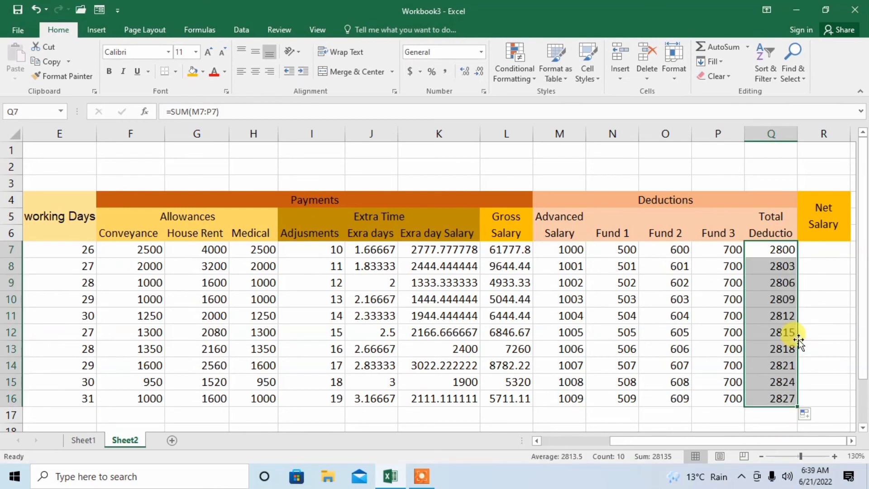
# Calculate Net Salary in R7 as gross salary minus total deductions with =L7-Q7 and fill it down to row 16
pyautogui.click(823, 249)
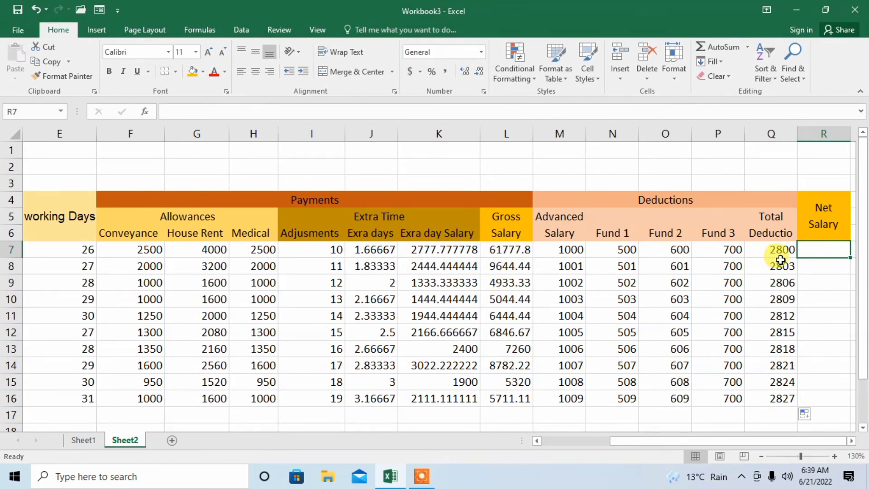
pyautogui.doubleClick(829, 253)
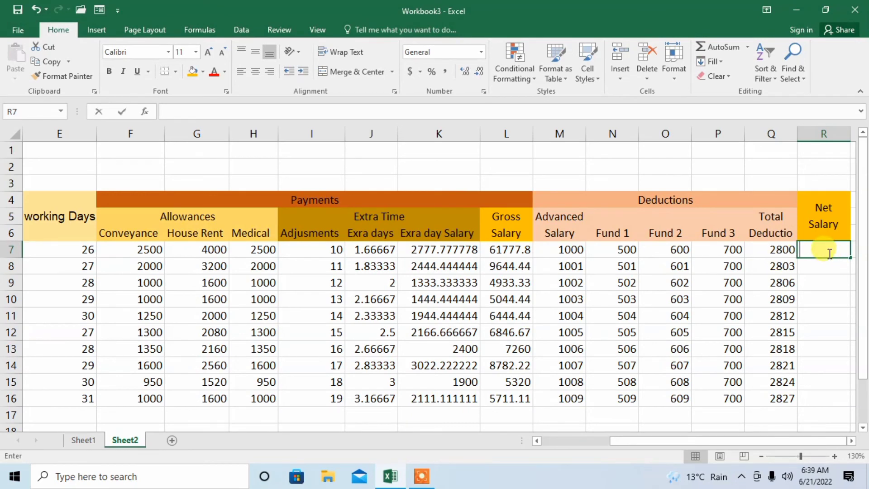
pyautogui.write('=')
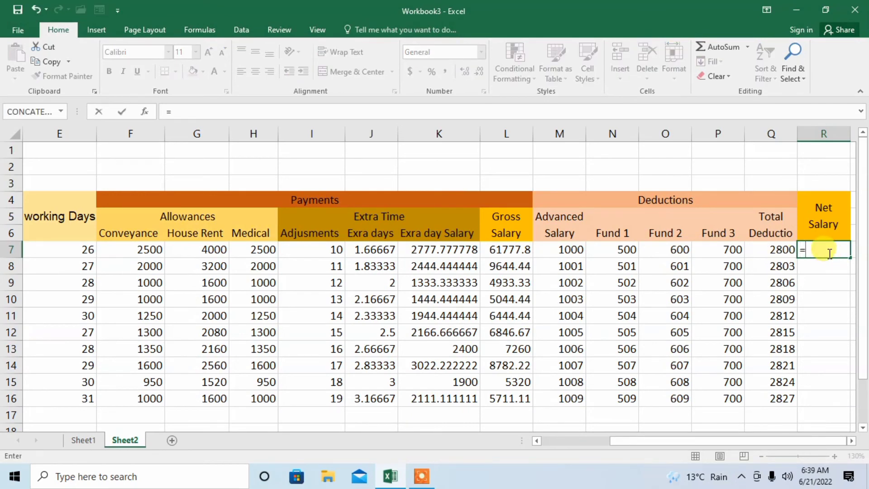
pyautogui.click(520, 253)
pyautogui.write('-')
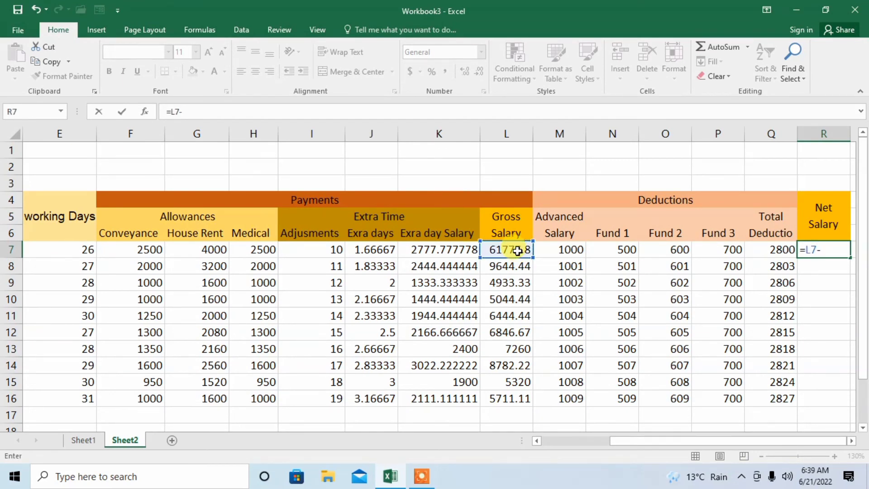
pyautogui.click(771, 253)
pyautogui.hotkey('ctrl', 'Return')
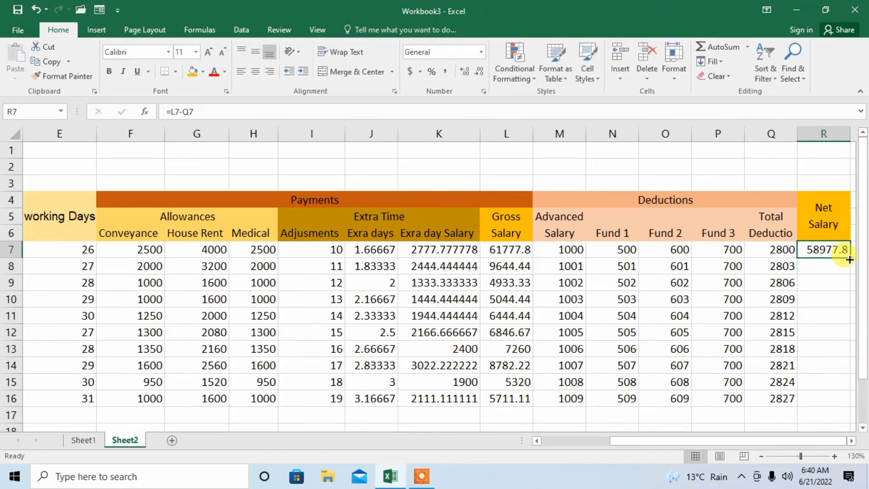
pyautogui.moveTo(851, 257); pyautogui.dragTo(832, 403)
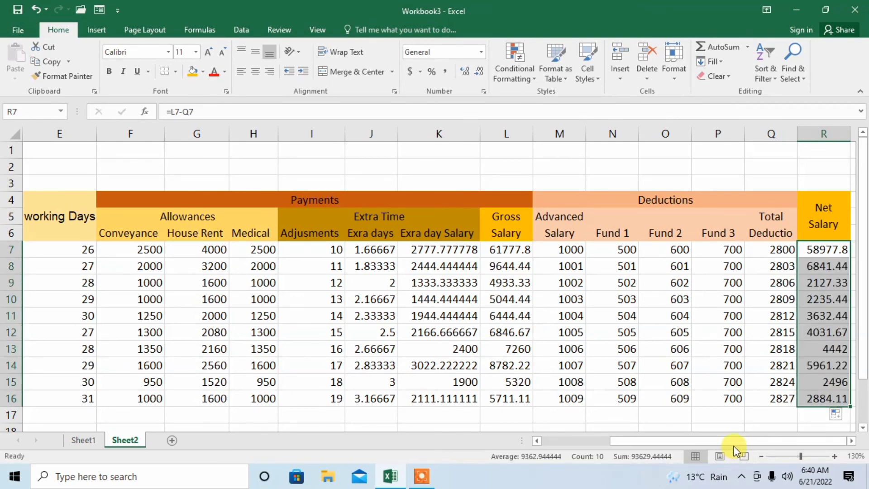
pyautogui.moveTo(722, 444); pyautogui.dragTo(644, 470)
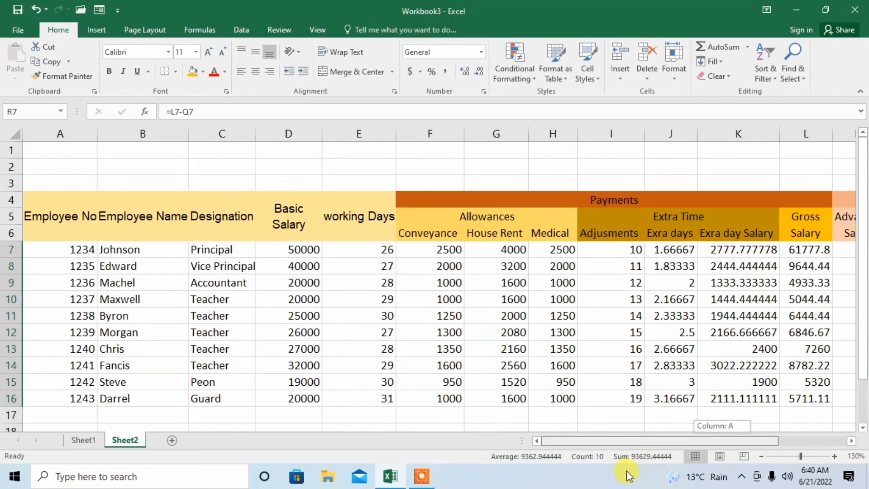
# Review the completed payment sheet from the employee details through the Payments and Deductions headings to the Net Salary column
pyautogui.moveTo(627, 471); pyautogui.dragTo(705, 444)
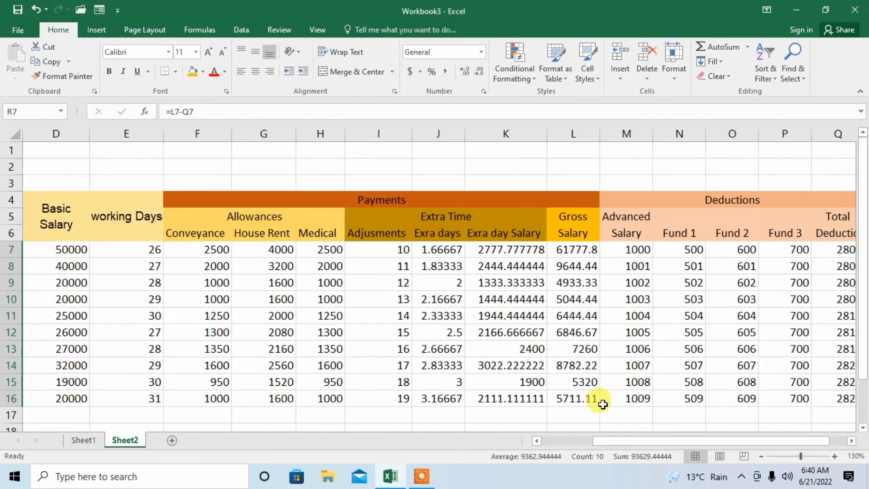
pyautogui.click(385, 206)
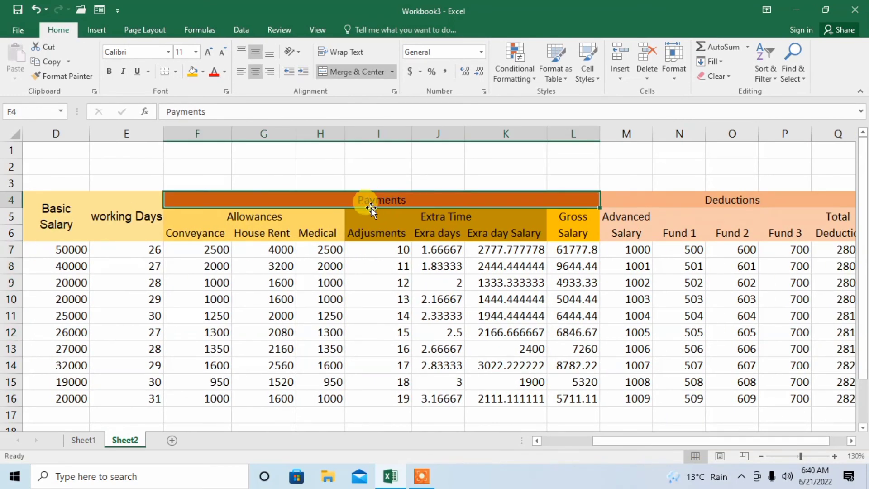
pyautogui.click(303, 221)
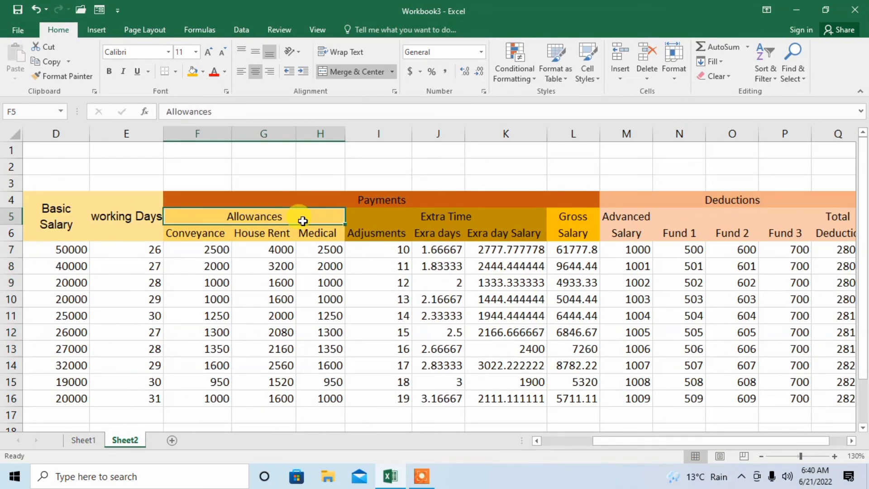
pyautogui.click(436, 216)
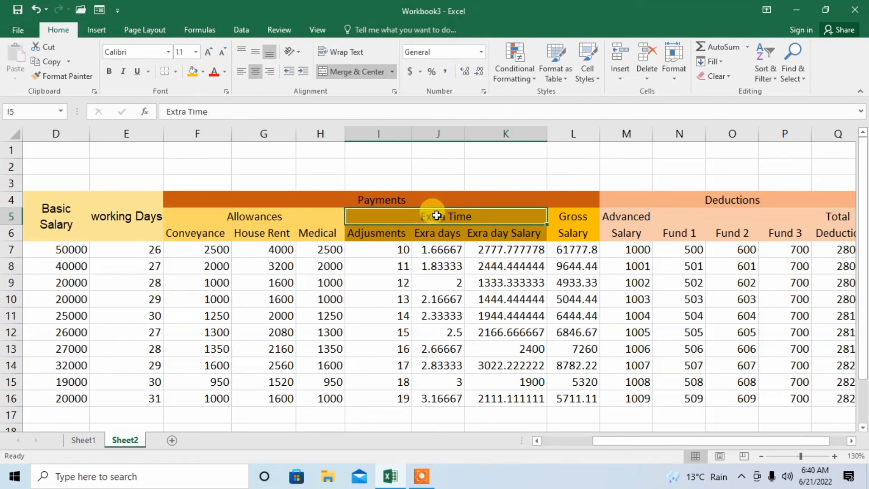
pyautogui.click(574, 226)
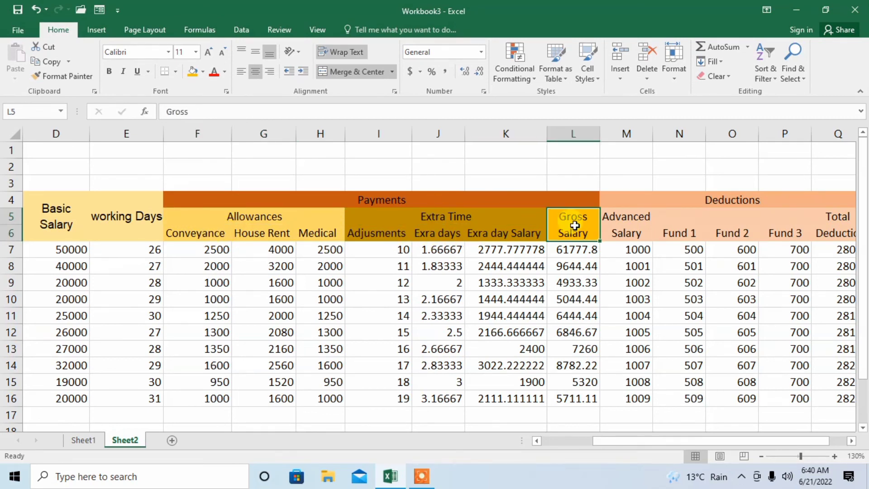
pyautogui.moveTo(698, 439); pyautogui.dragTo(713, 436)
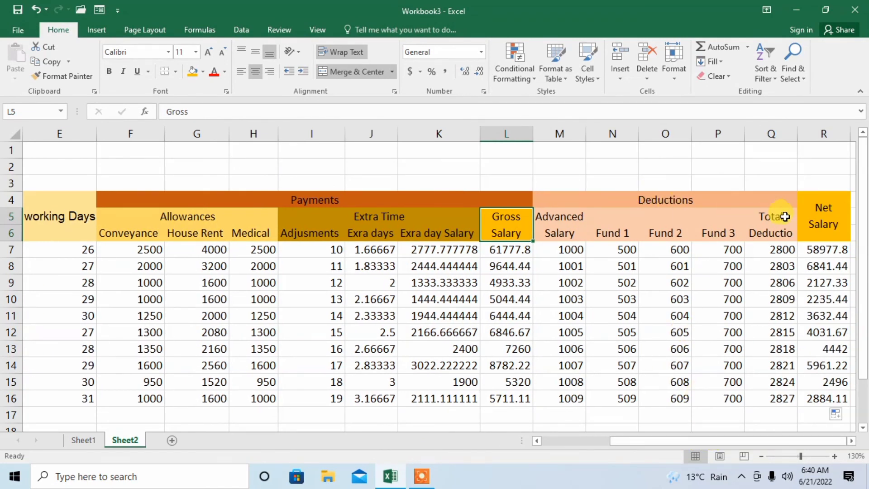
pyautogui.moveTo(691, 444); pyautogui.dragTo(653, 446)
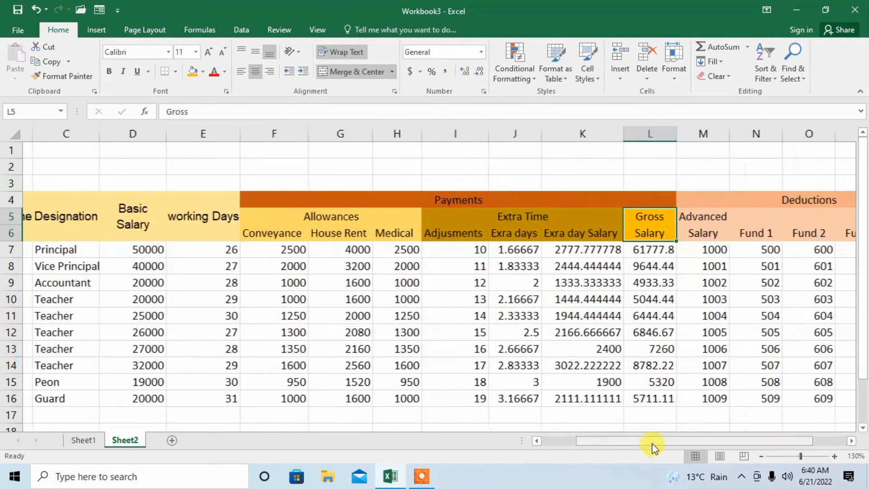
pyautogui.moveTo(593, 445); pyautogui.dragTo(558, 445)
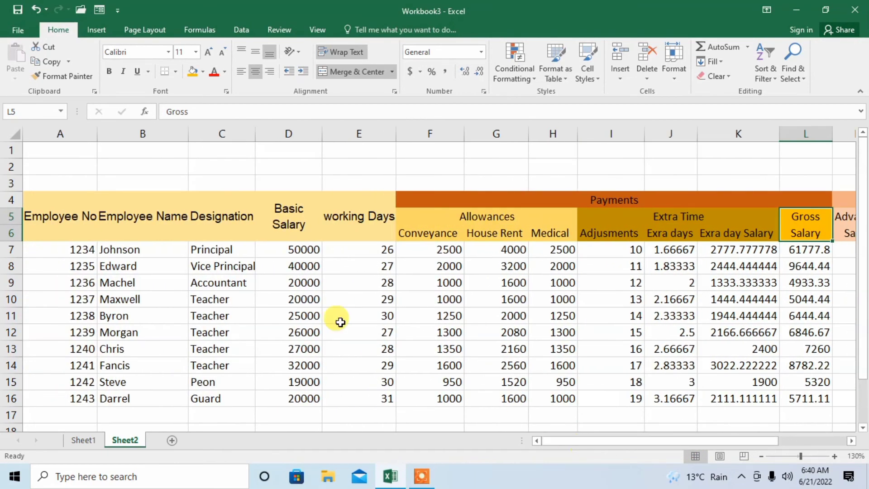
pyautogui.click(83, 164)
pyautogui.click(80, 153)
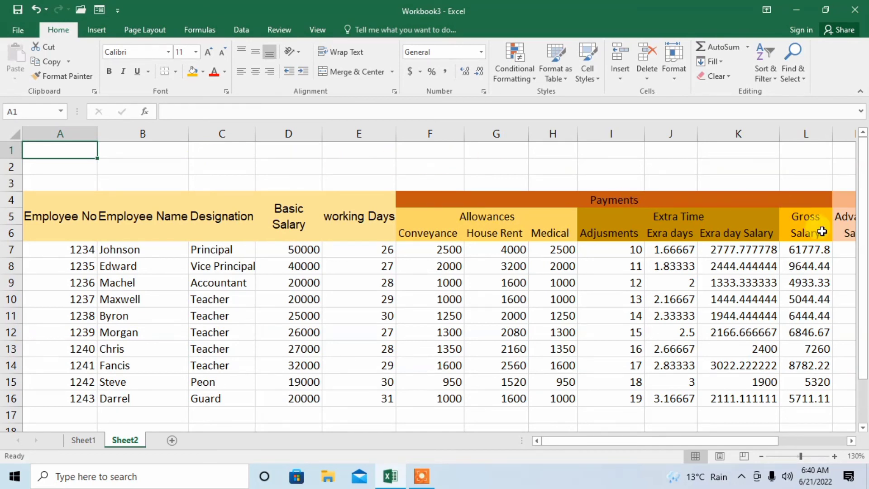
# Apply Thick Outside Borders around the employee data range A7:R16 and check the border across the sheet
pyautogui.scroll(-1, 863, 272)
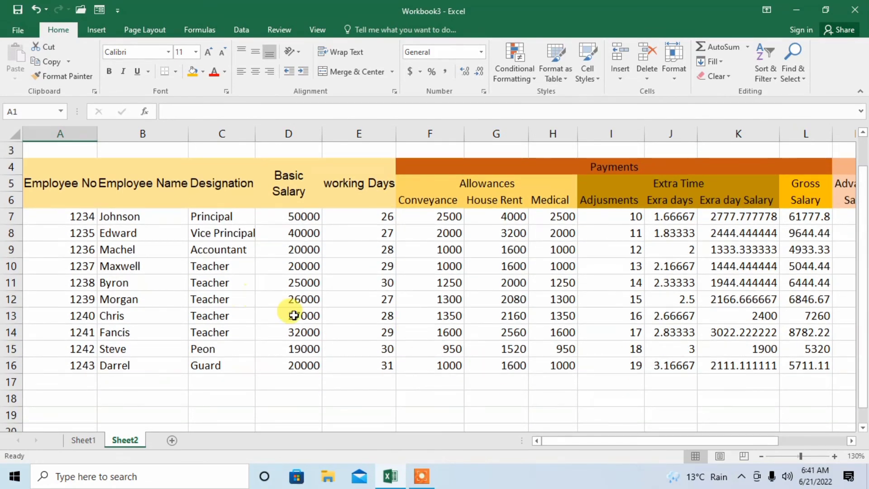
pyautogui.moveTo(36, 212); pyautogui.dragTo(521, 364)
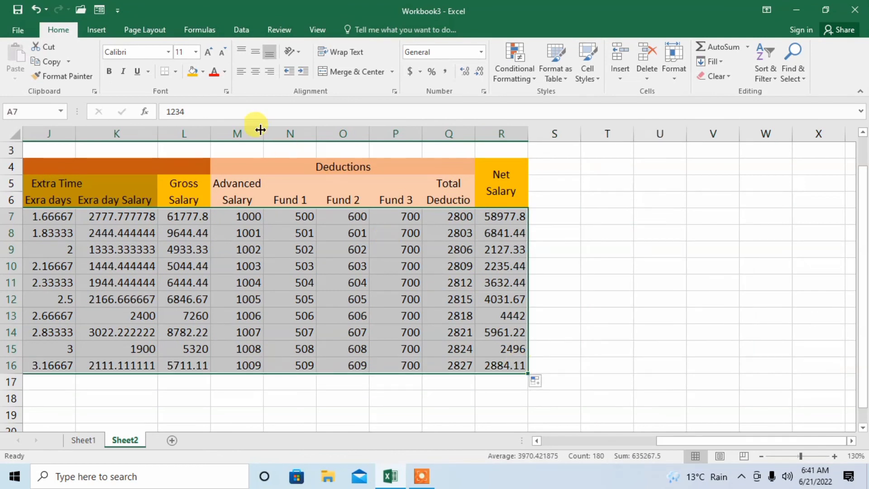
pyautogui.click(175, 72)
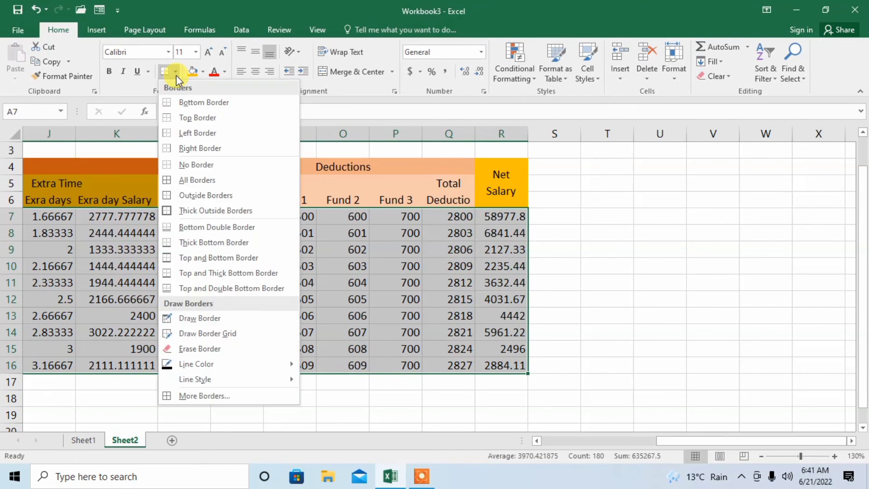
pyautogui.click(206, 212)
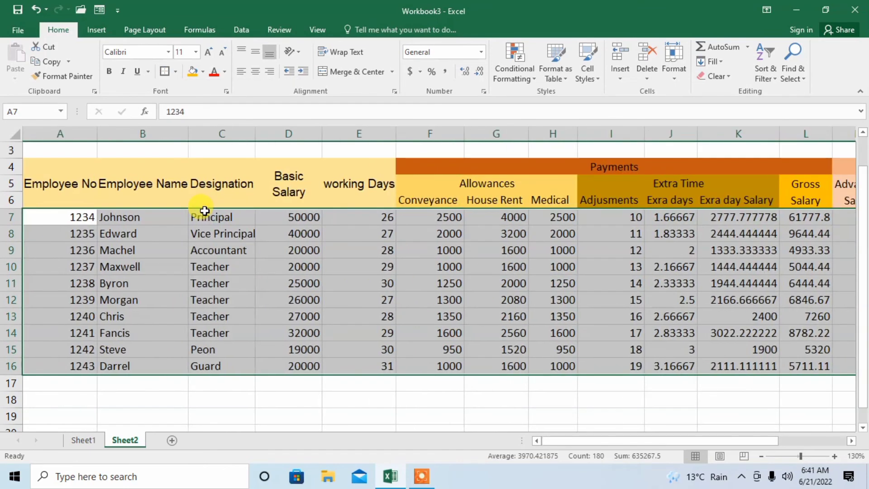
pyautogui.click(204, 72)
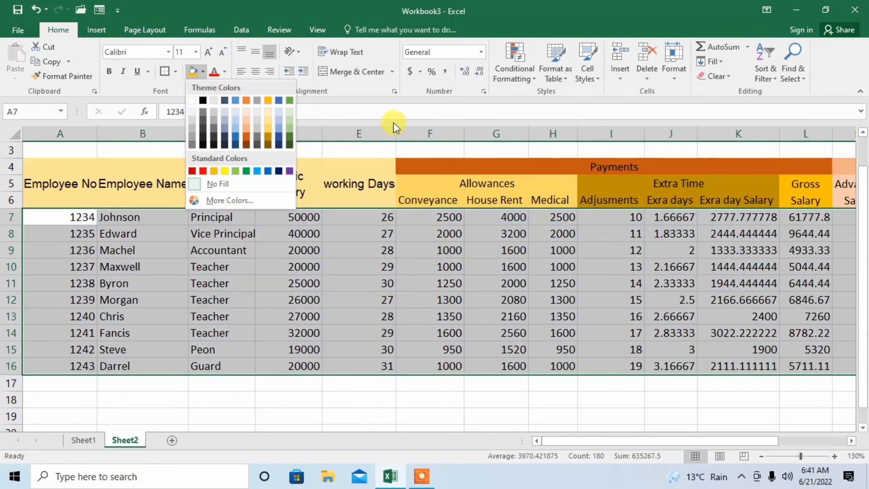
pyautogui.click(393, 122)
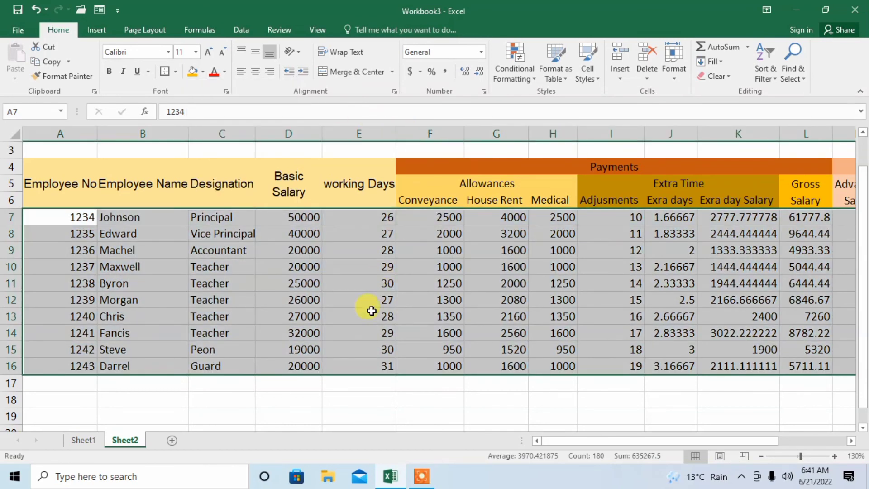
pyautogui.click(349, 396)
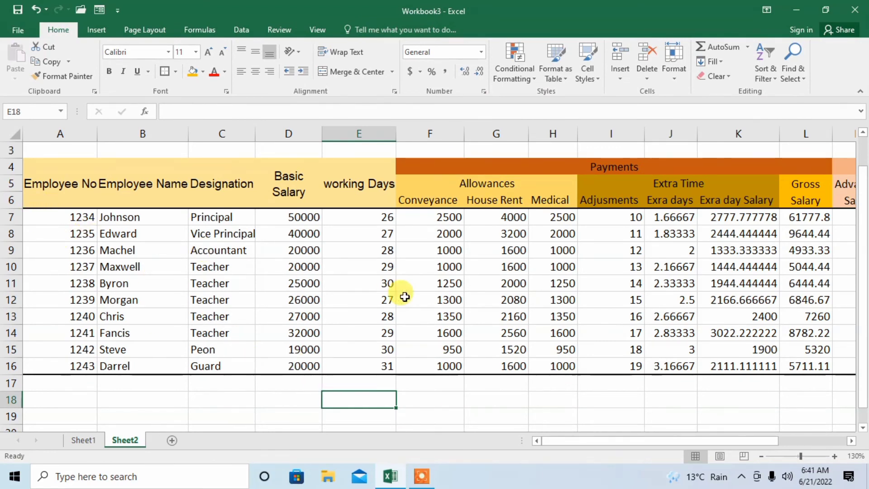
pyautogui.moveTo(714, 442); pyautogui.dragTo(846, 438)
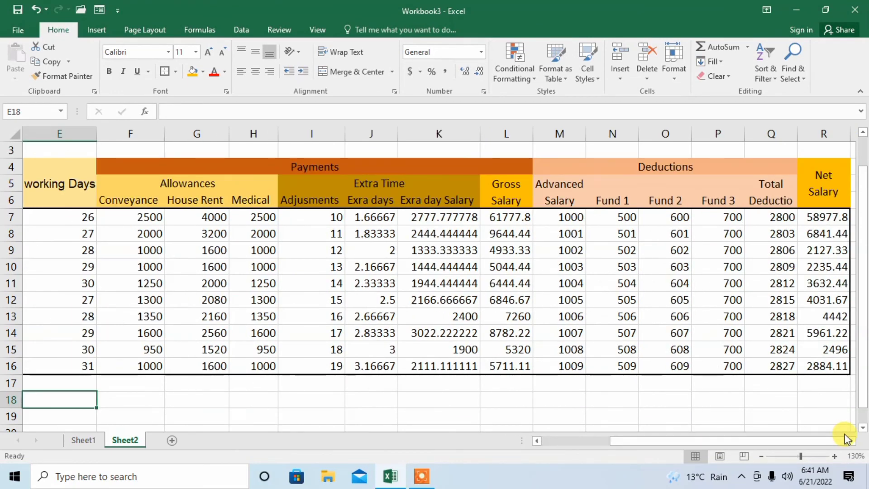